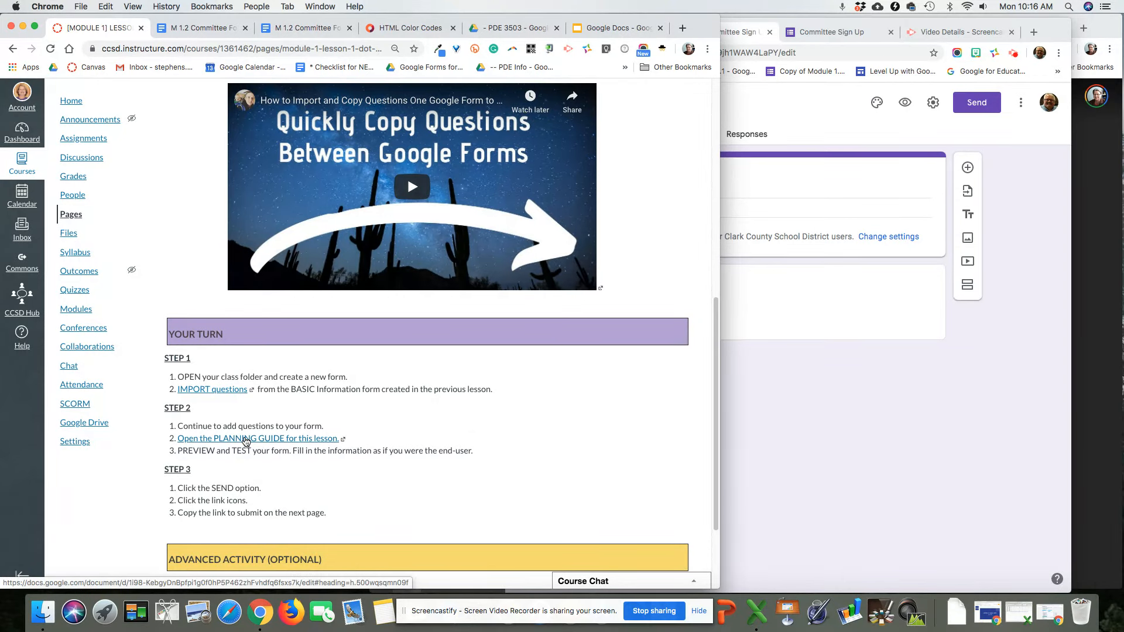
Step: Open the planning guide, close its duplicate tab, narrow the window and dismiss the Grammarly message
left_click(201, 26)
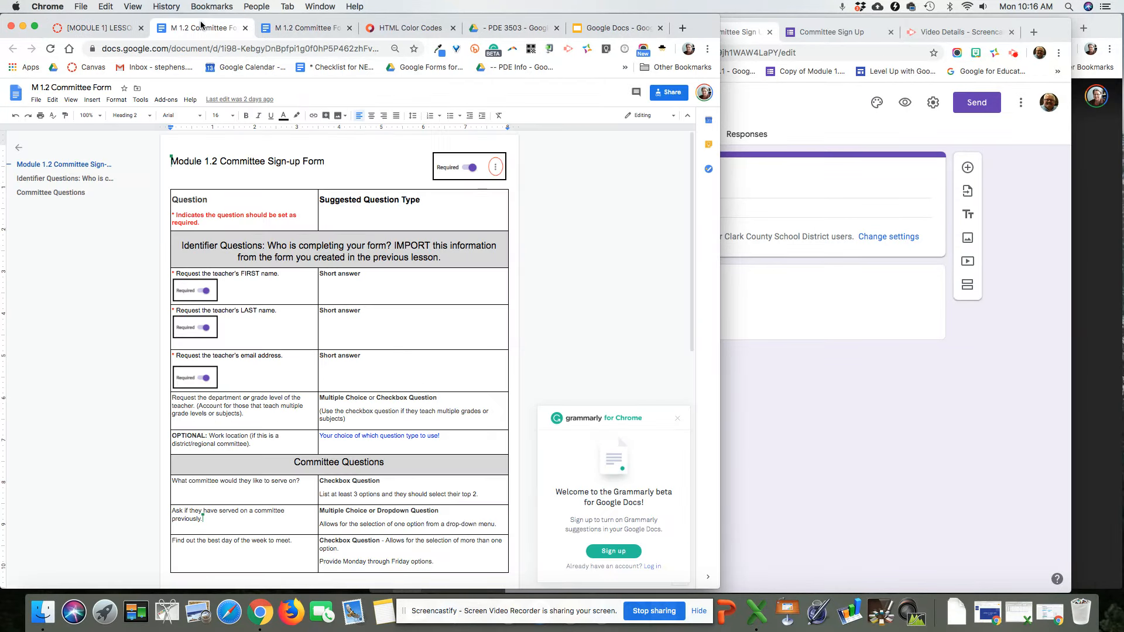
left_click(349, 28)
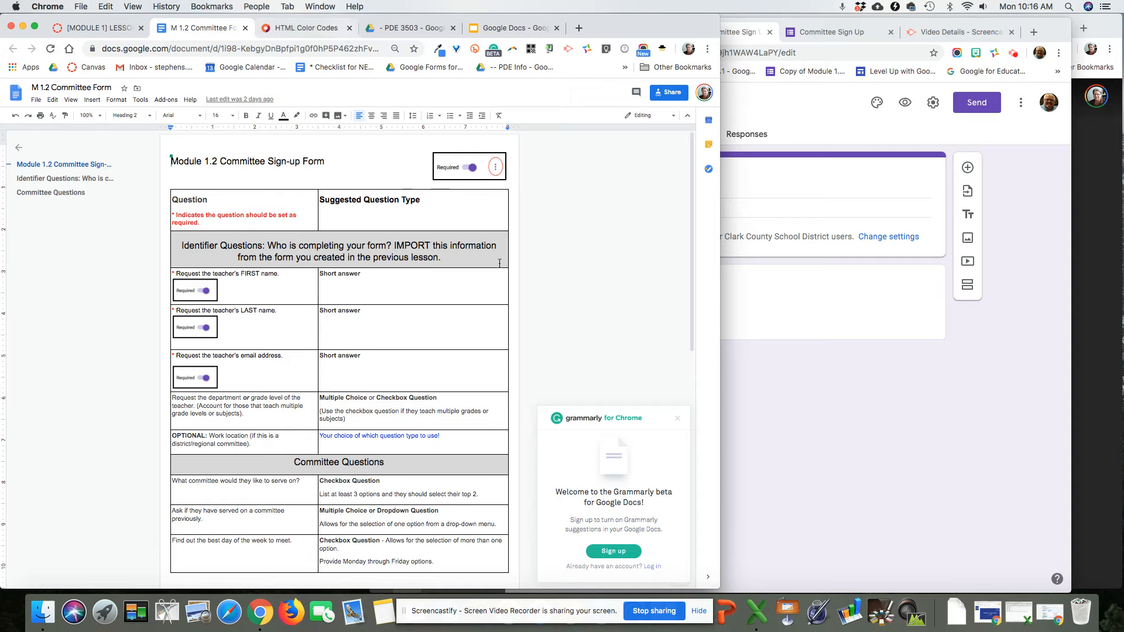
left_click_drag(719, 355, 640, 355)
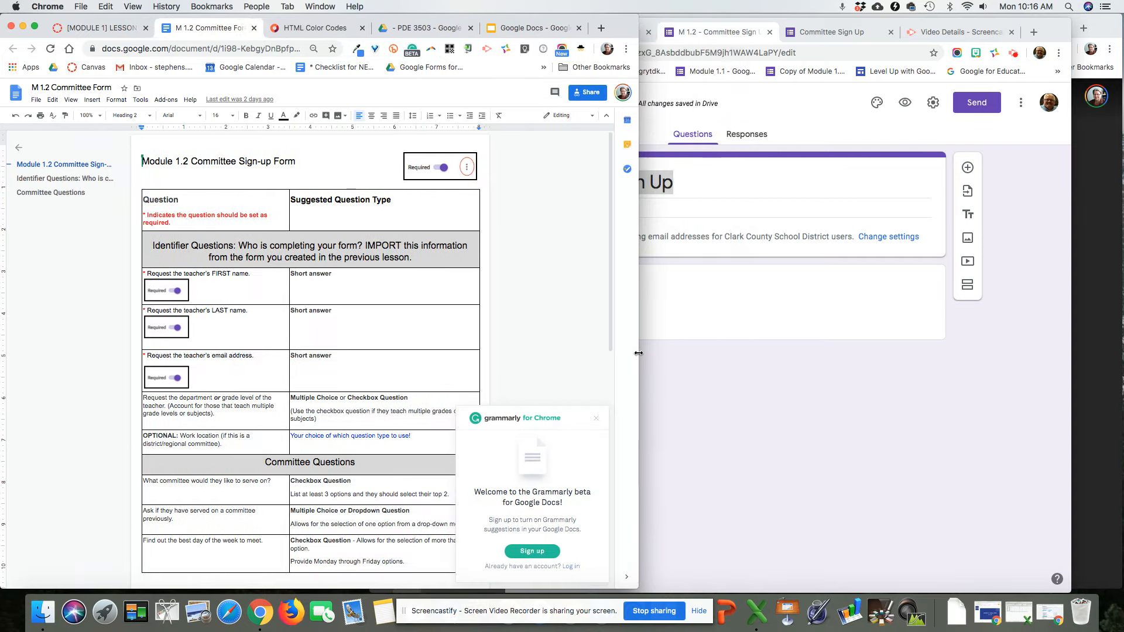
left_click(596, 418)
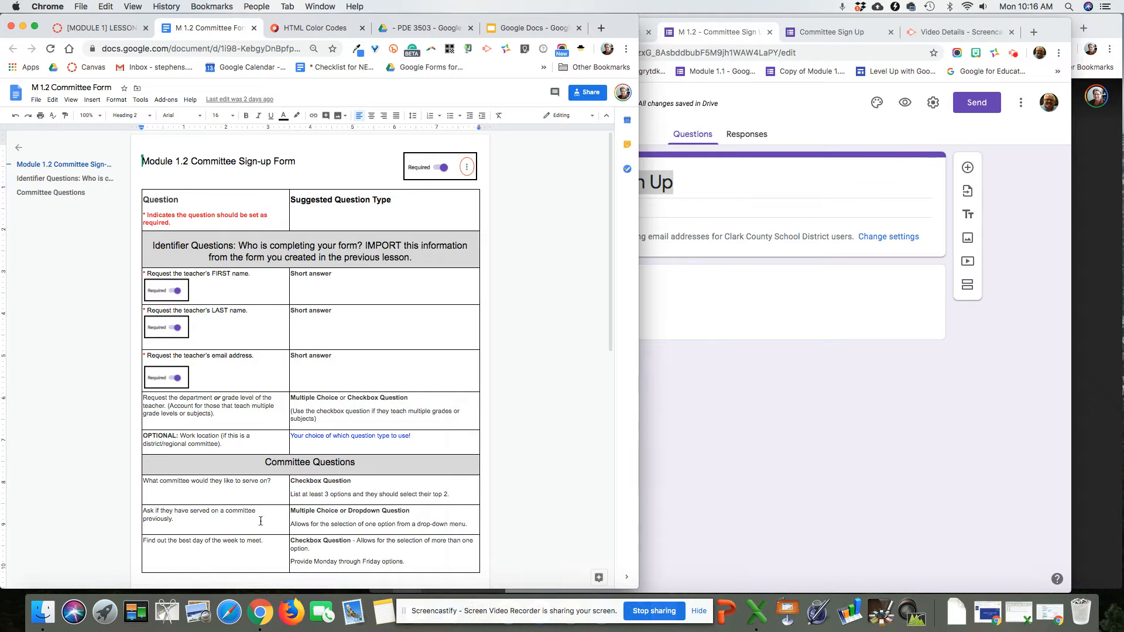
Step: Scroll down the guide's table, narrow the window further, and bring the Committee Sign Up form forward
scroll(342, 479, "down", 2)
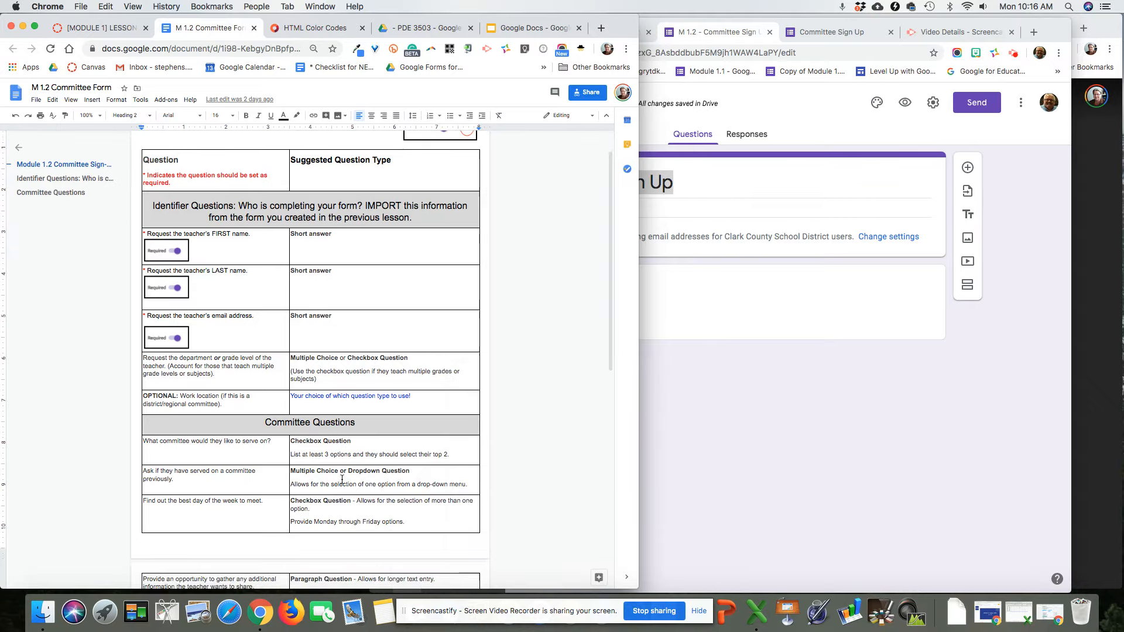
scroll(342, 479, "down", 2)
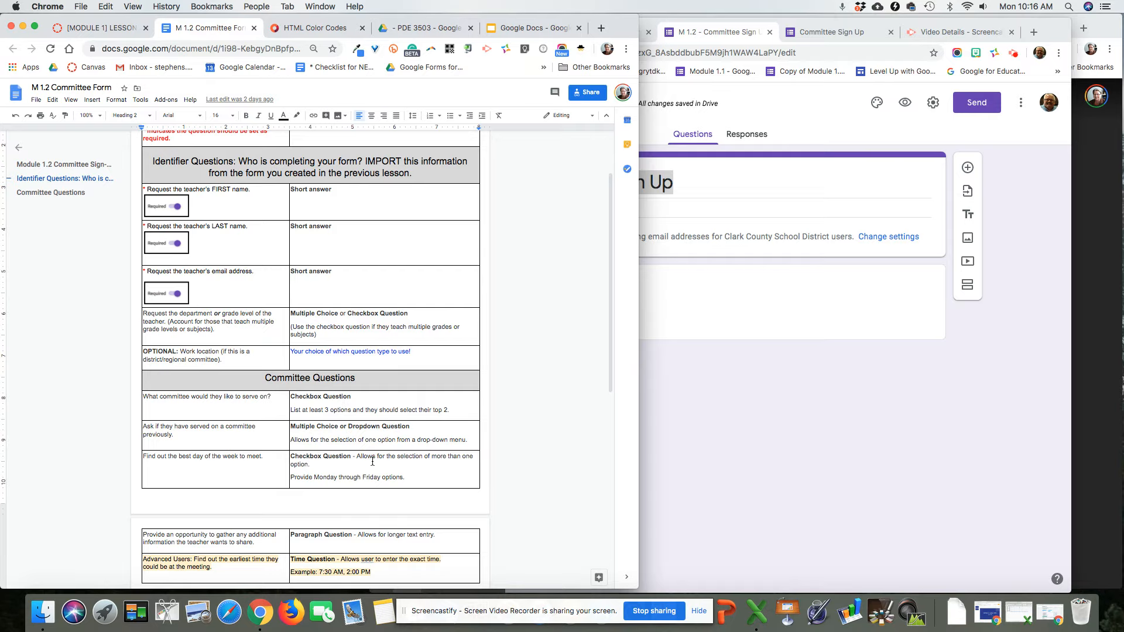
scroll(353, 537, "down", 1)
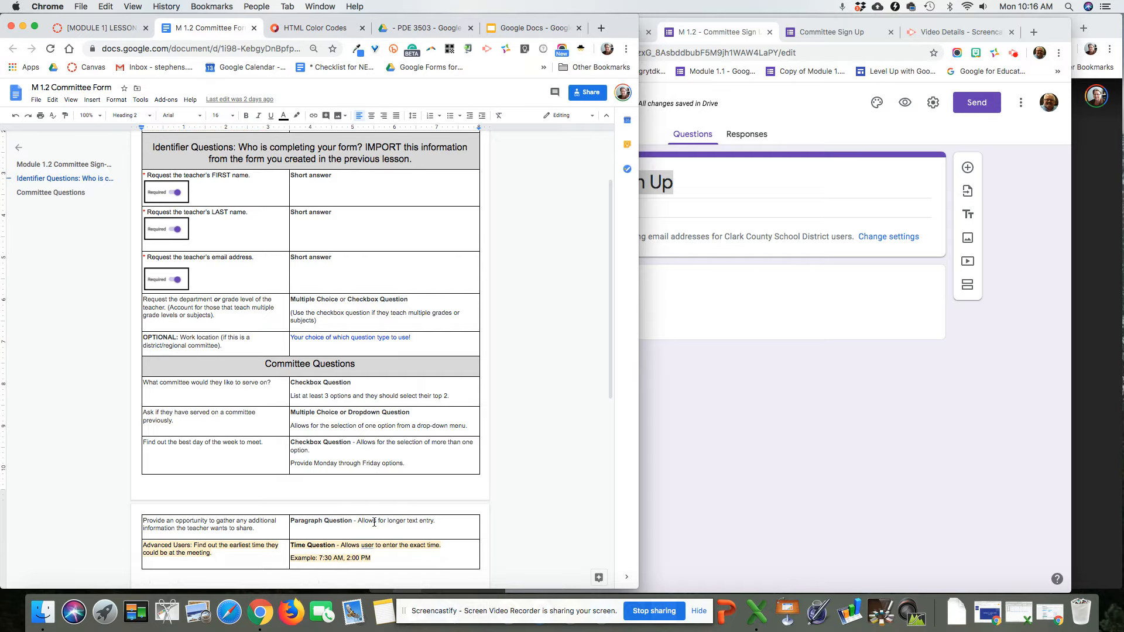
left_click_drag(639, 498, 591, 493)
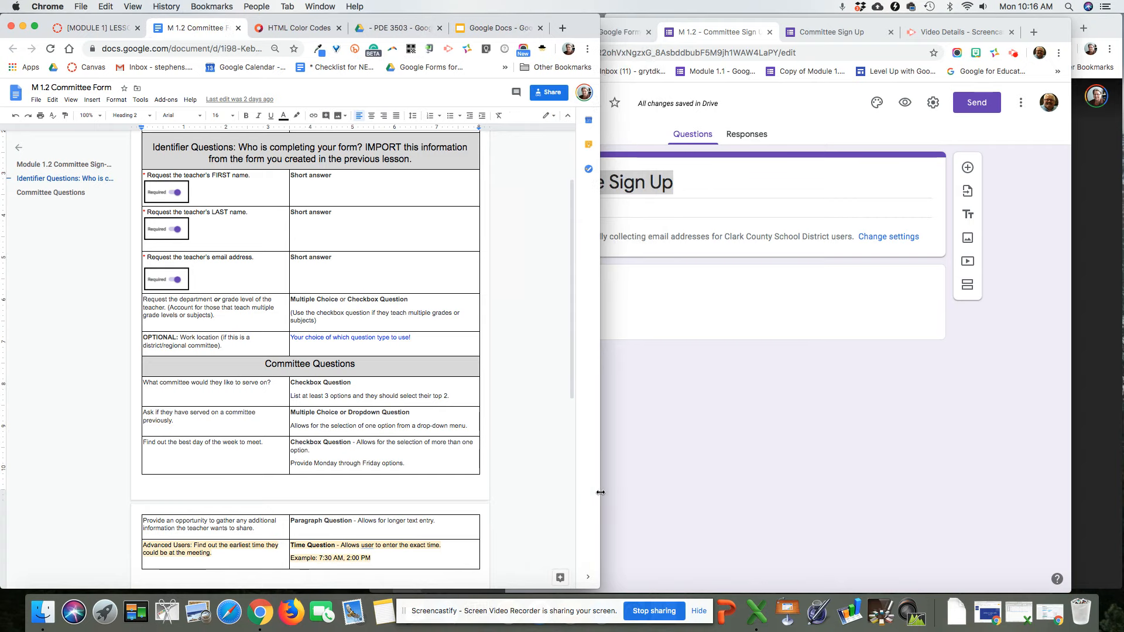
left_click(722, 407)
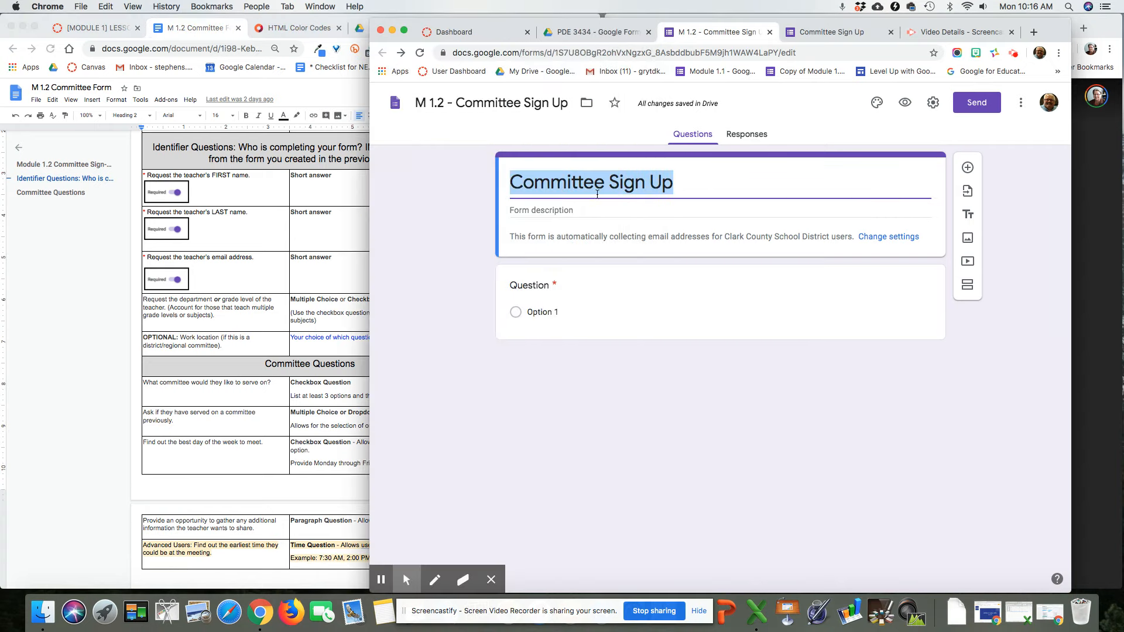
Step: In the course's Drive folder, open the New menu and close it without creating anything
left_click(609, 34)
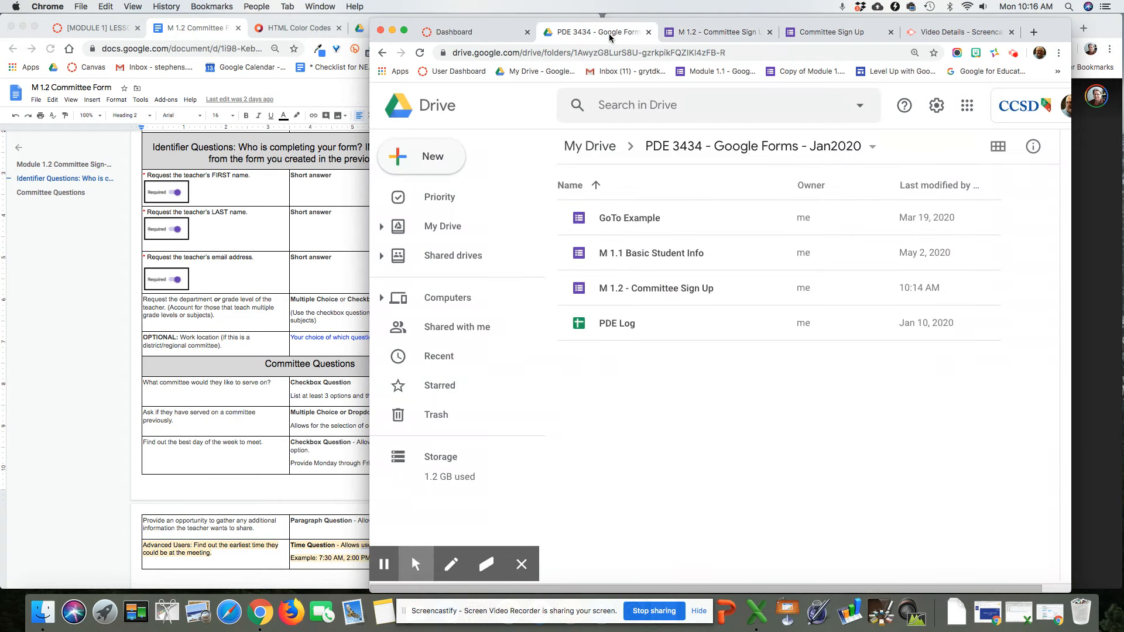
left_click(439, 154)
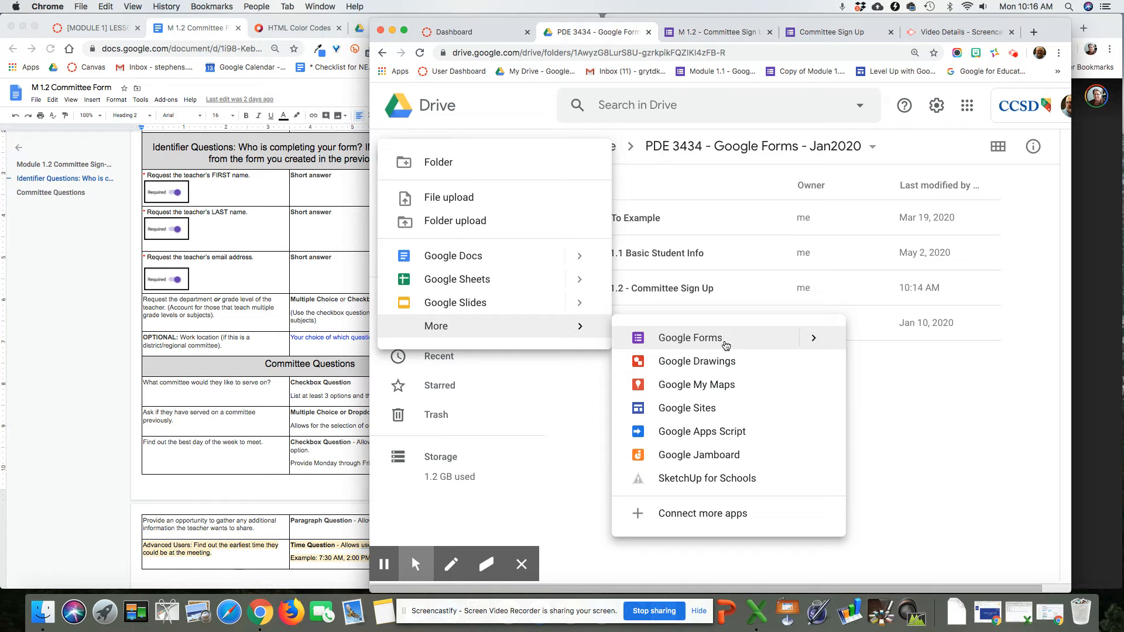
left_click(919, 370)
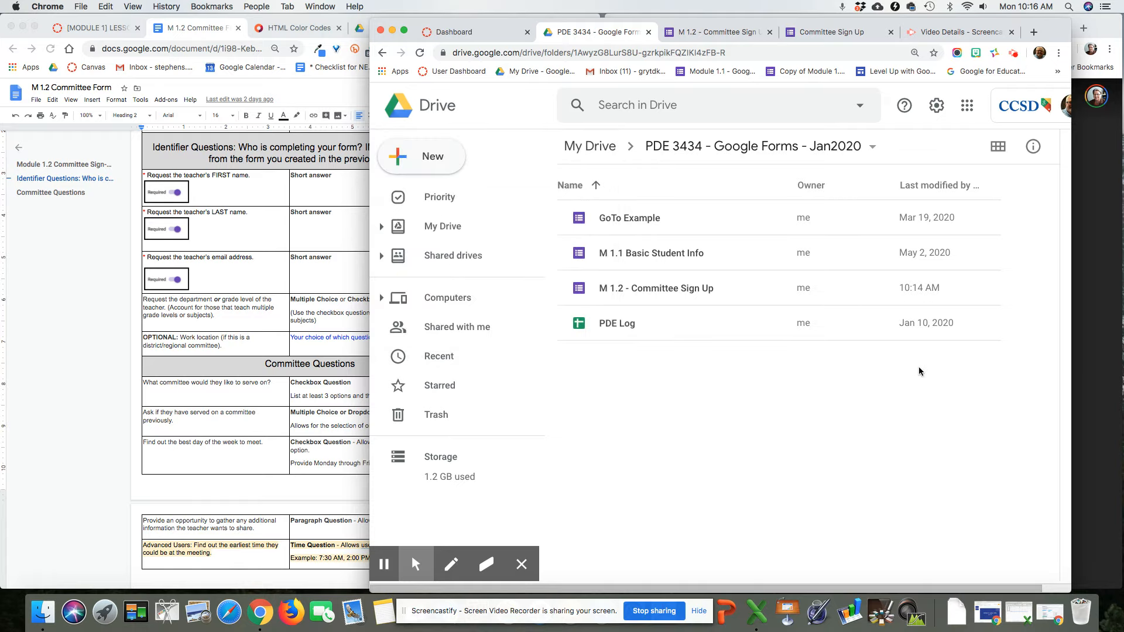
Step: Close the extra Committee Sign Up tab with Leave and return to the form's file name
left_click(891, 32)
left_click(650, 209)
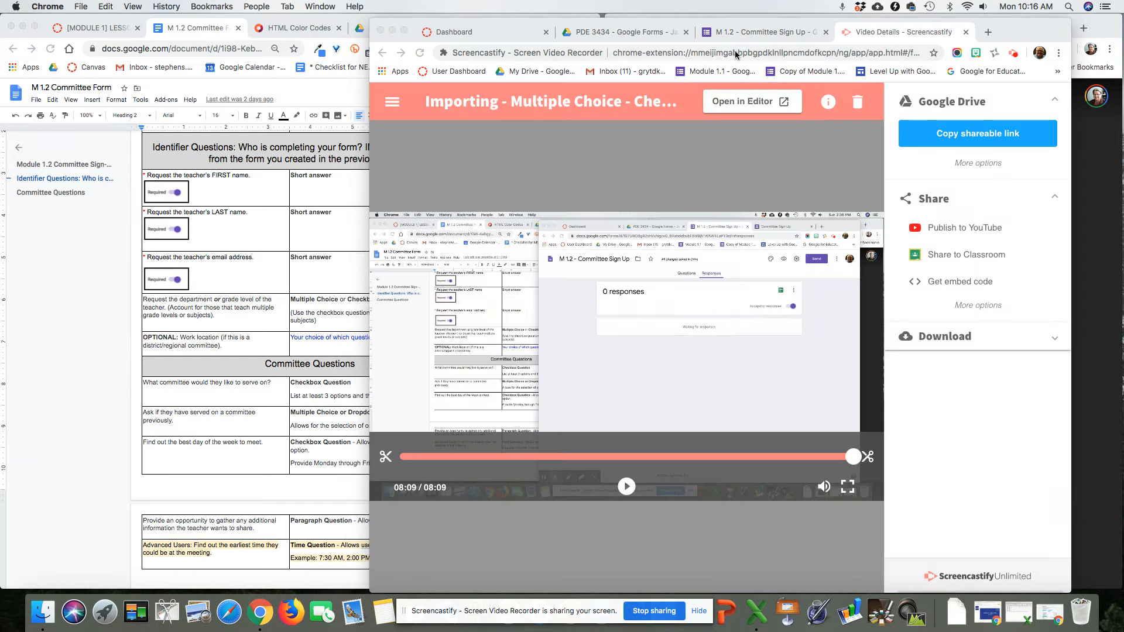
left_click(756, 32)
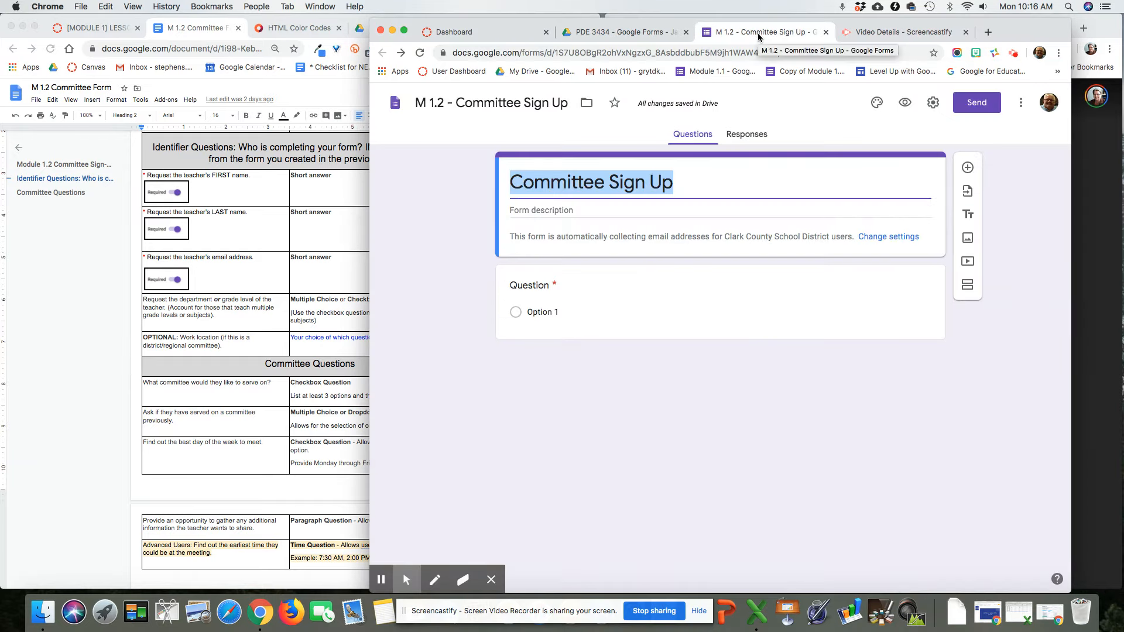
left_click(485, 105)
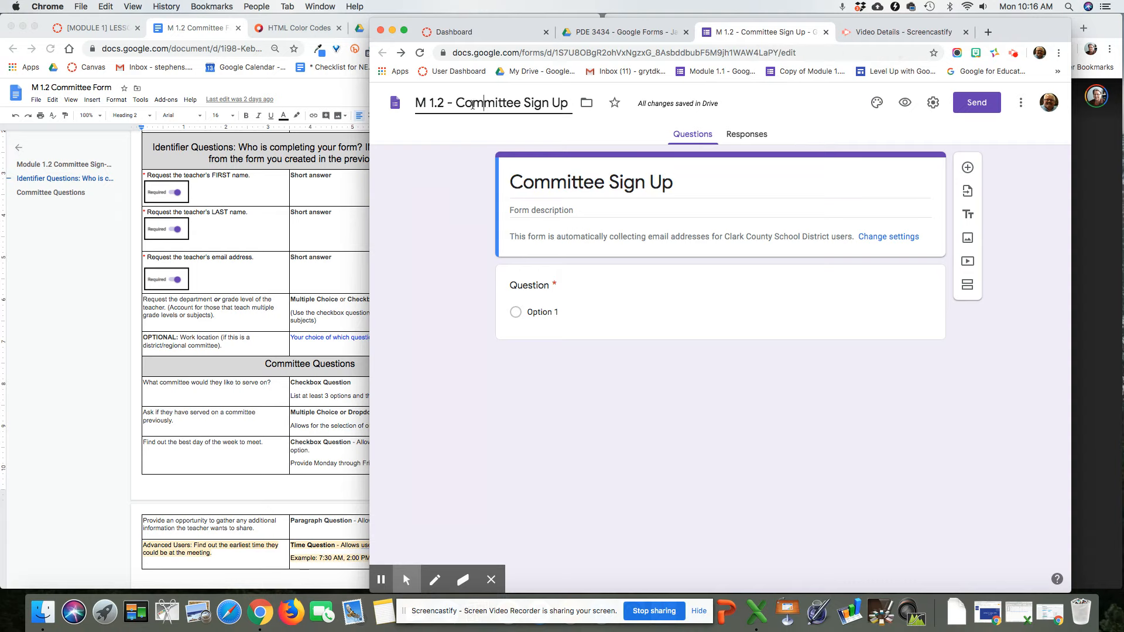
left_click(445, 104)
left_click(568, 183)
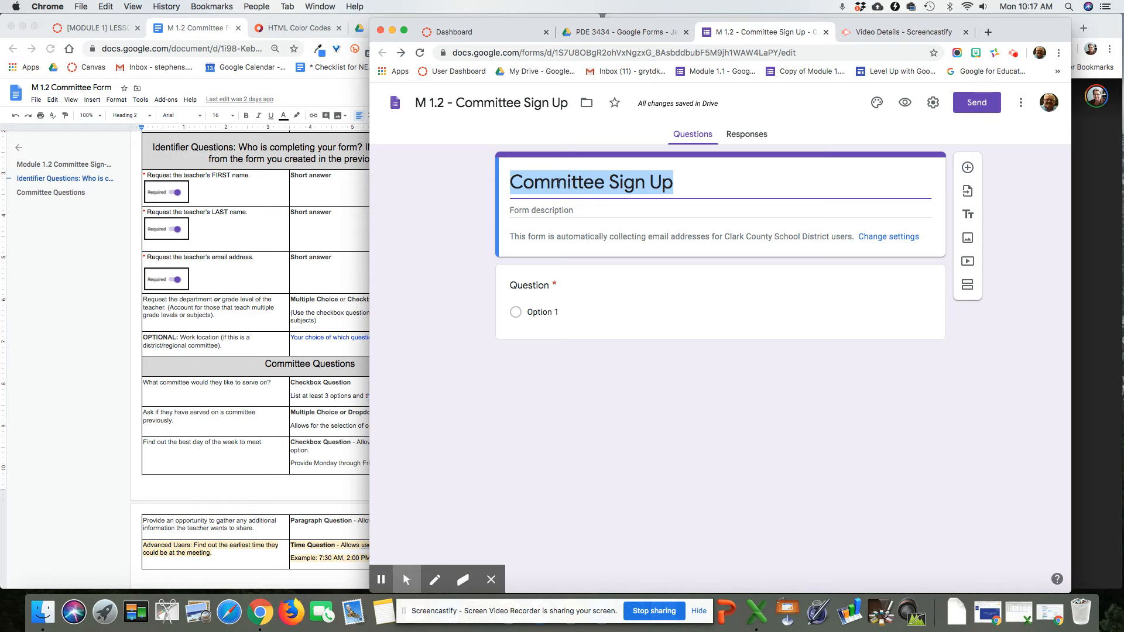
left_click(511, 184)
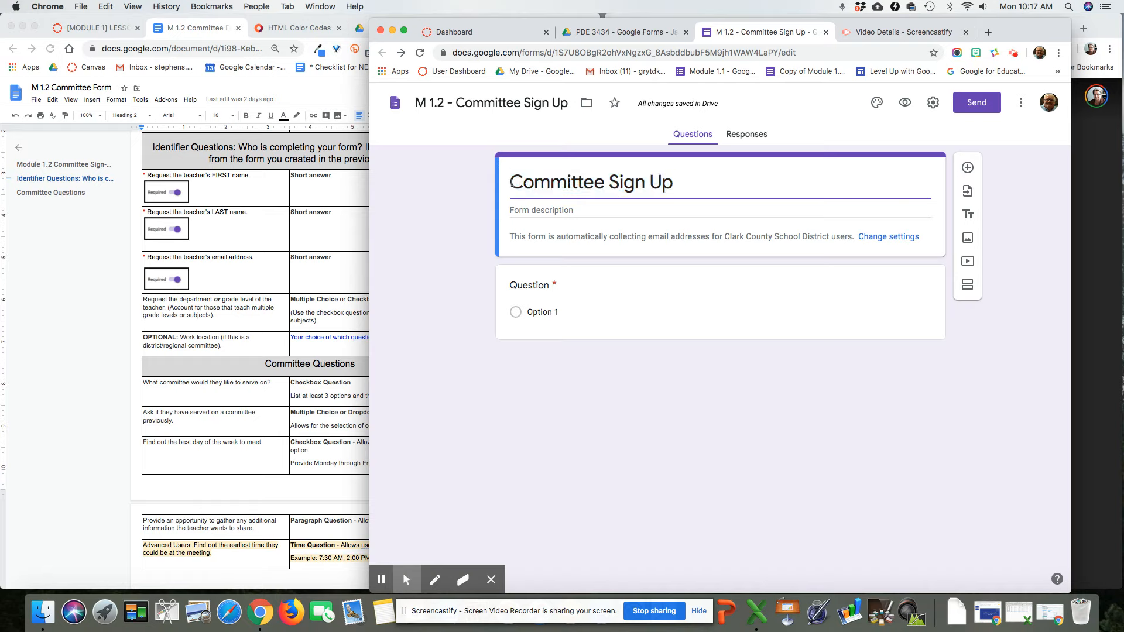
Step: Choose the Basic Student Info form as the source for importing questions
left_click(968, 194)
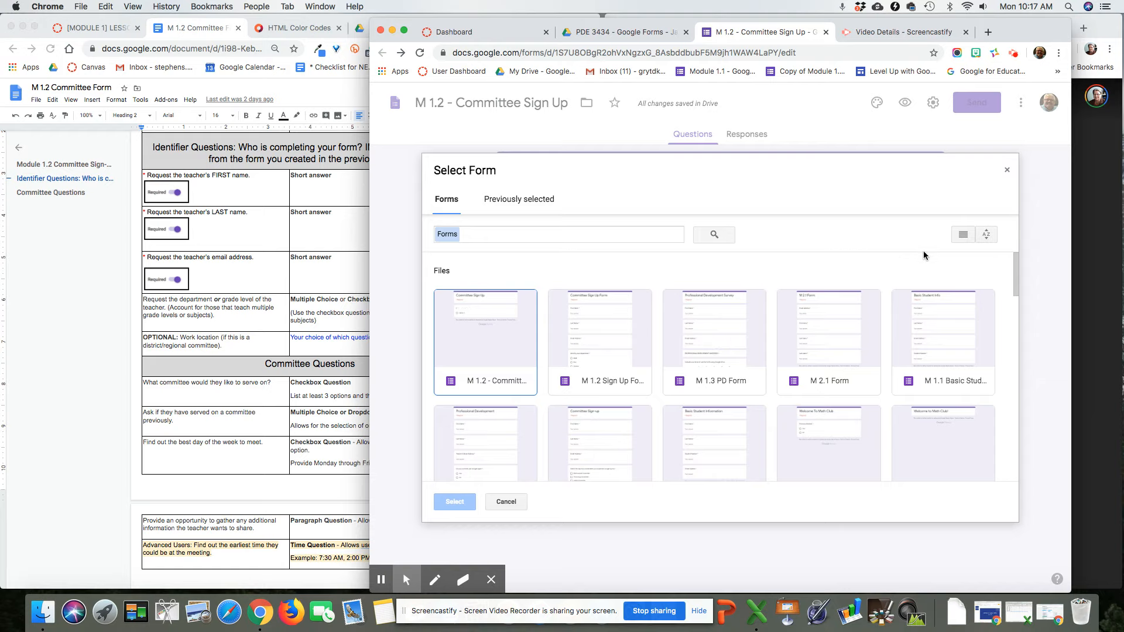
left_click_drag(1017, 268, 1016, 285)
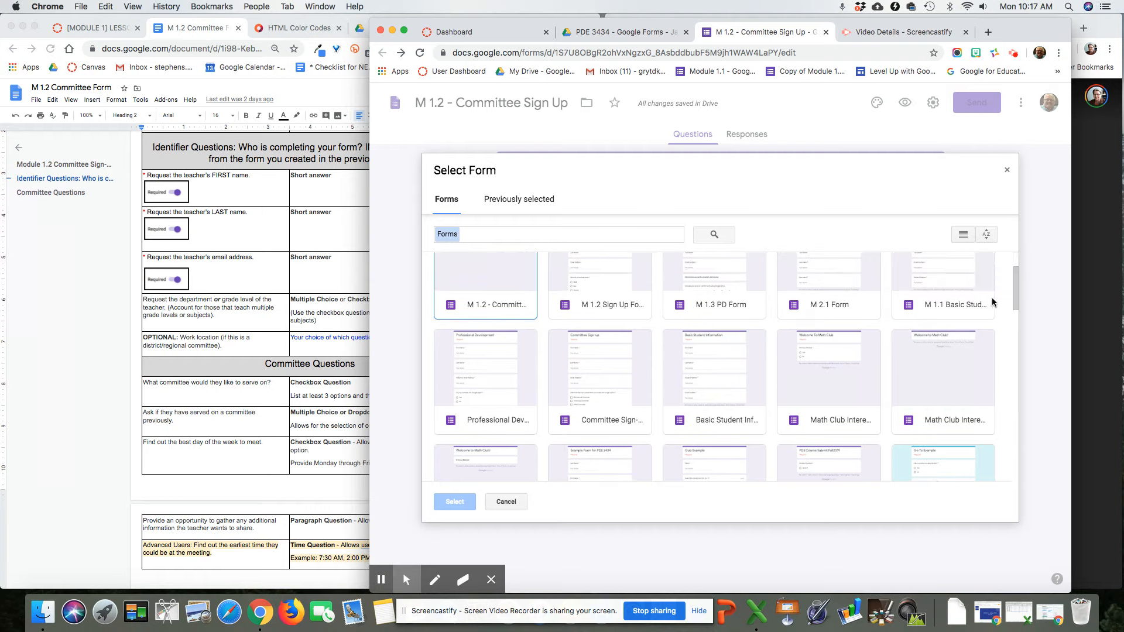
left_click(705, 380)
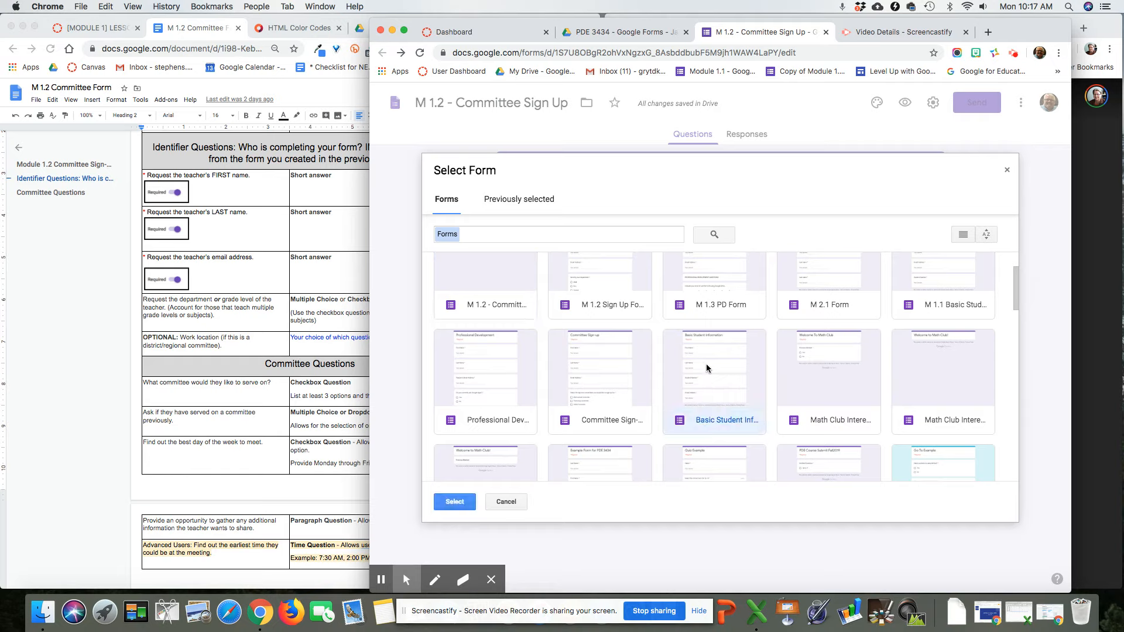
left_click(457, 502)
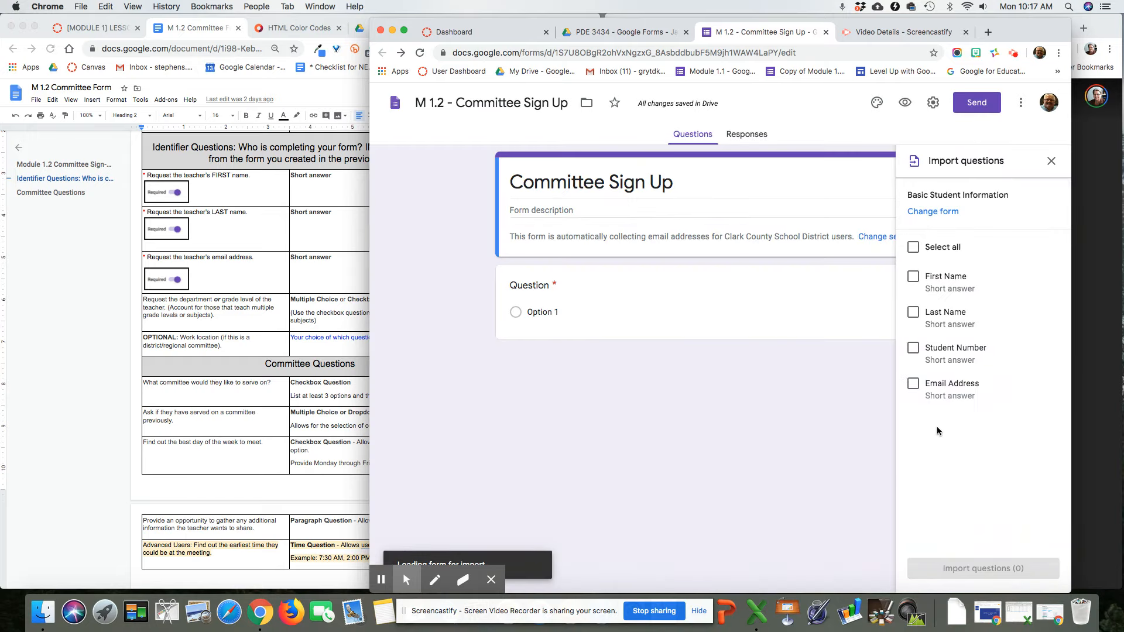
Step: Select all four questions (First Name, Last Name, Student Number, Email Address) and import them
left_click(912, 248)
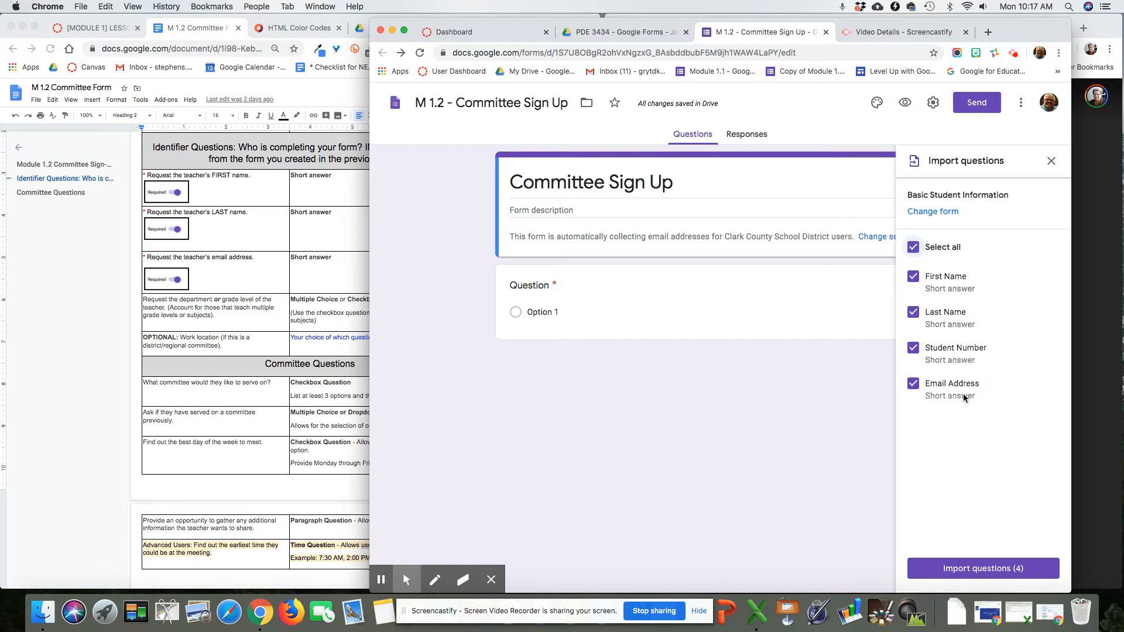
left_click(914, 247)
left_click(915, 280)
left_click(914, 313)
left_click(913, 349)
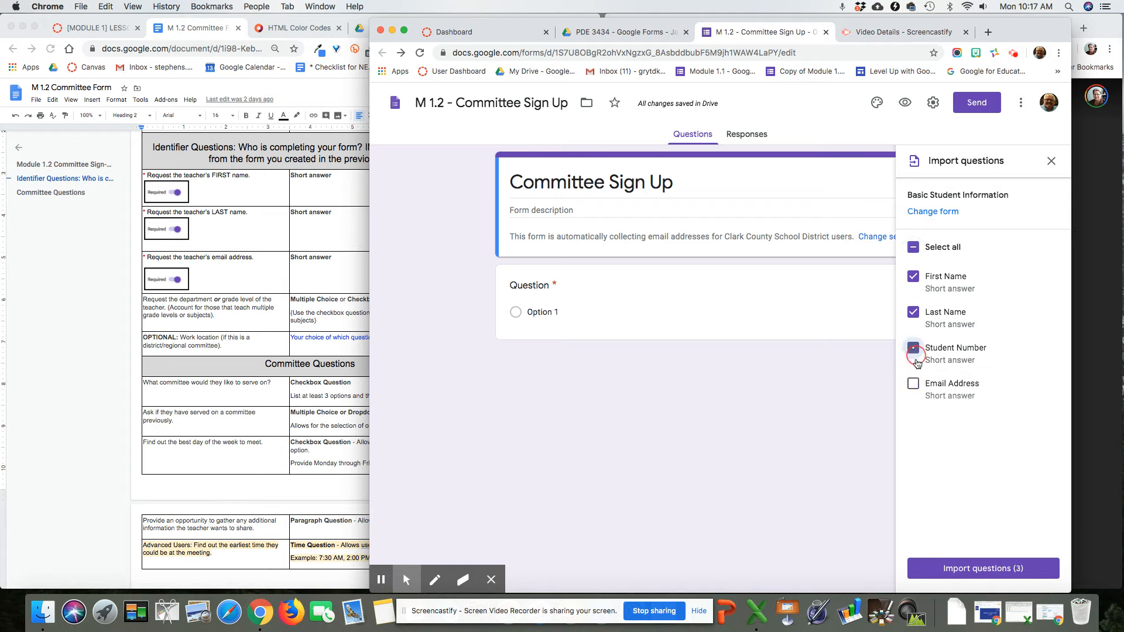
left_click(913, 247)
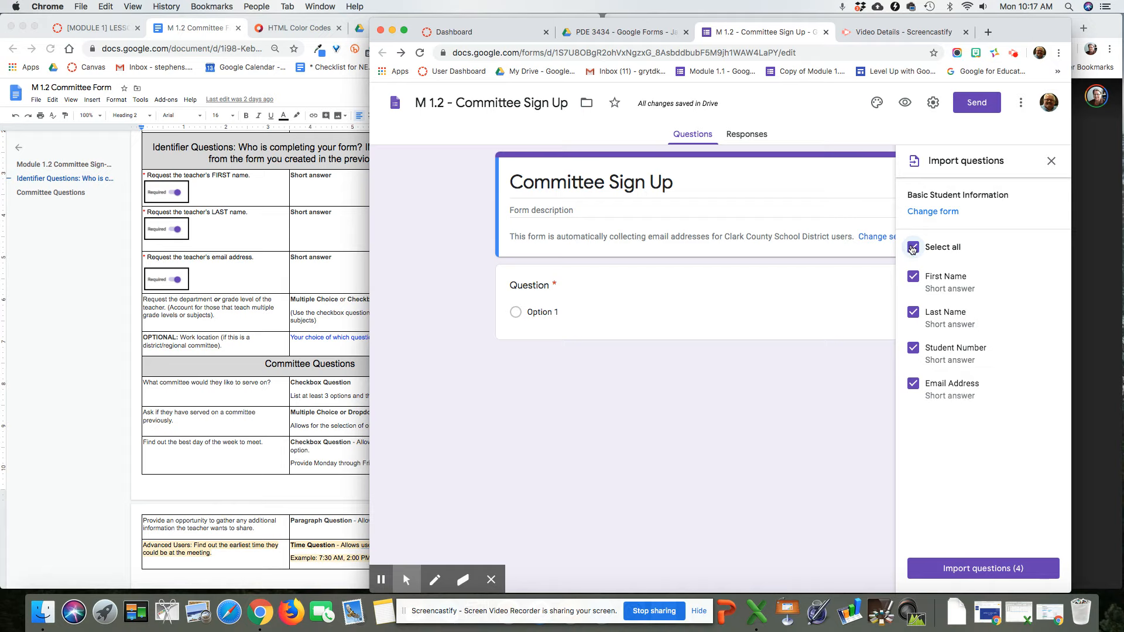
left_click(971, 567)
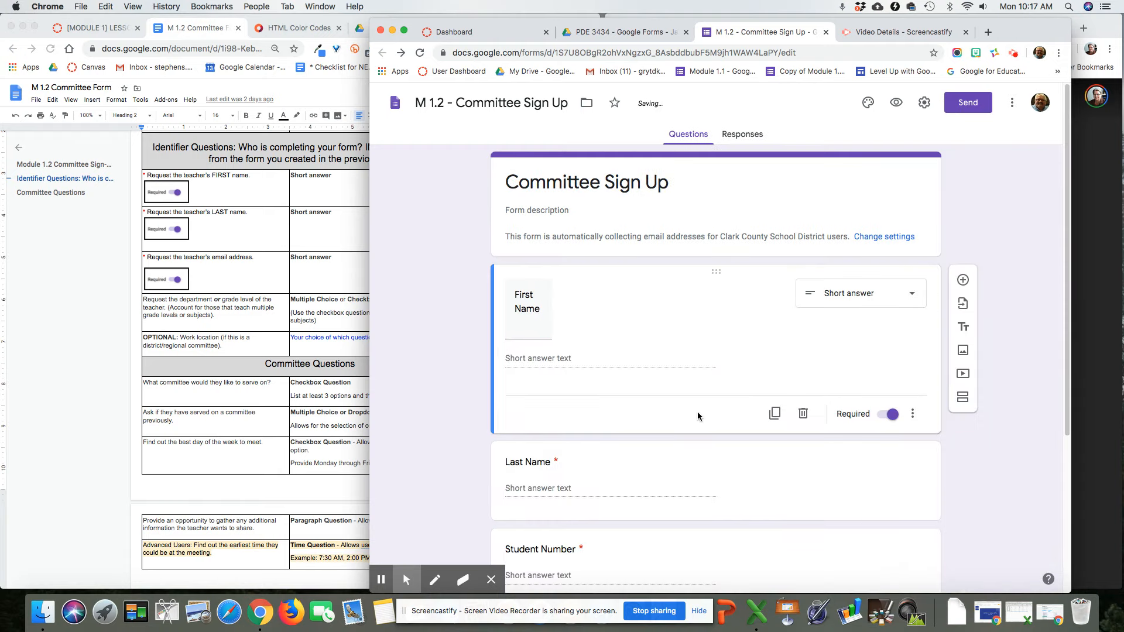
Step: Change 'Committee' to 'Club' in the form title so it reads Club Sign Up
left_click(546, 185)
double_click(546, 184)
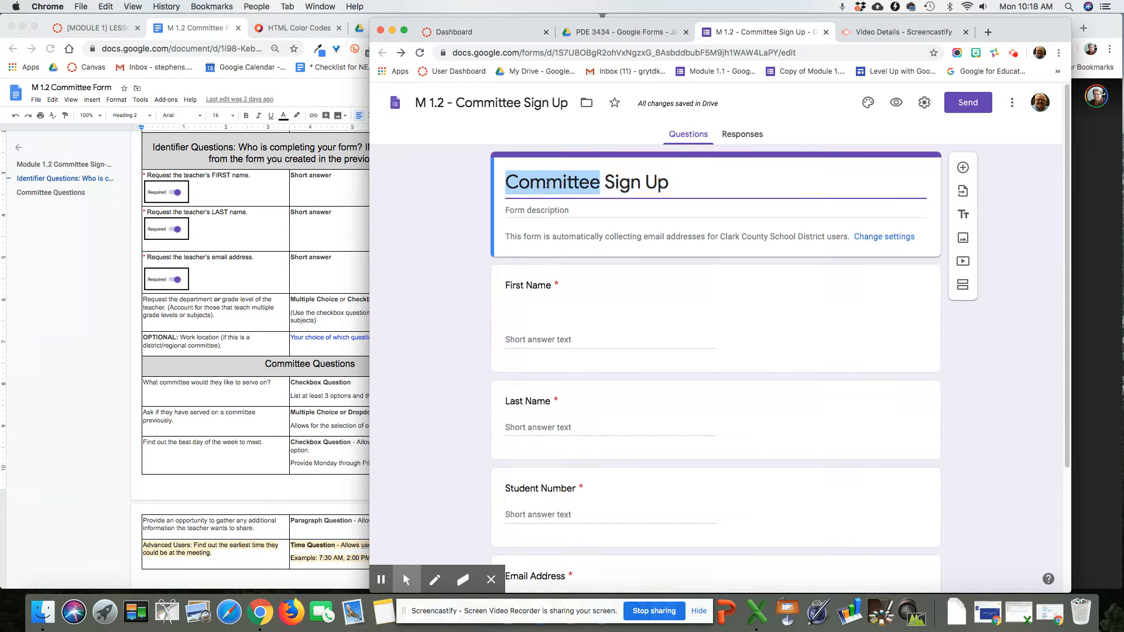
type("Club")
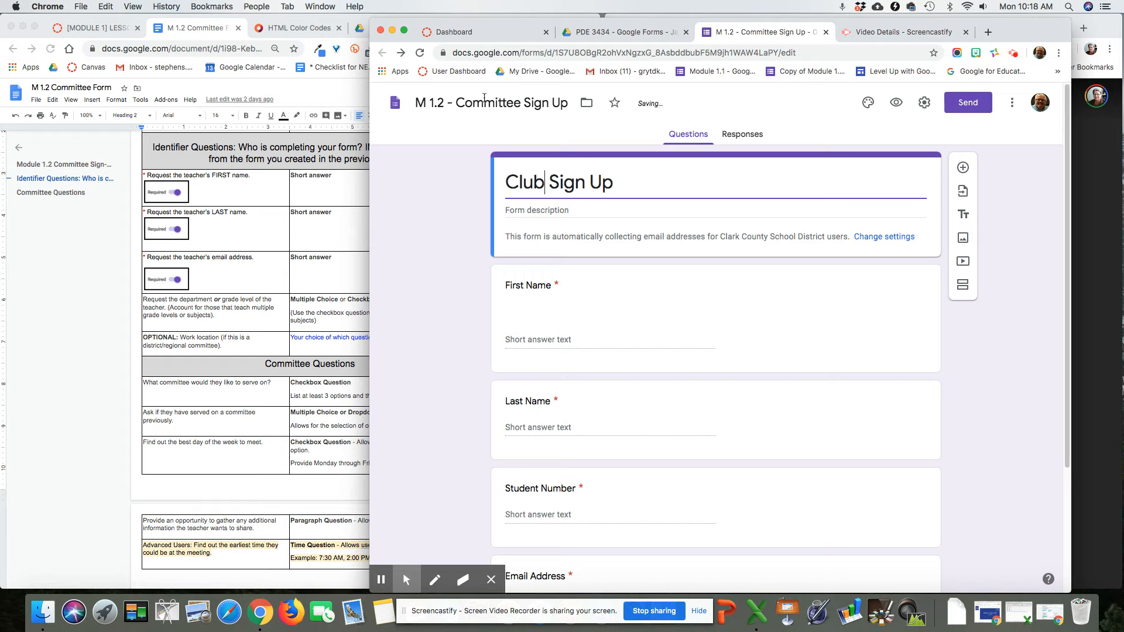
Step: Rename the form file to 'M 1.2 - Club Sign Up'
left_click(484, 98)
double_click(487, 101)
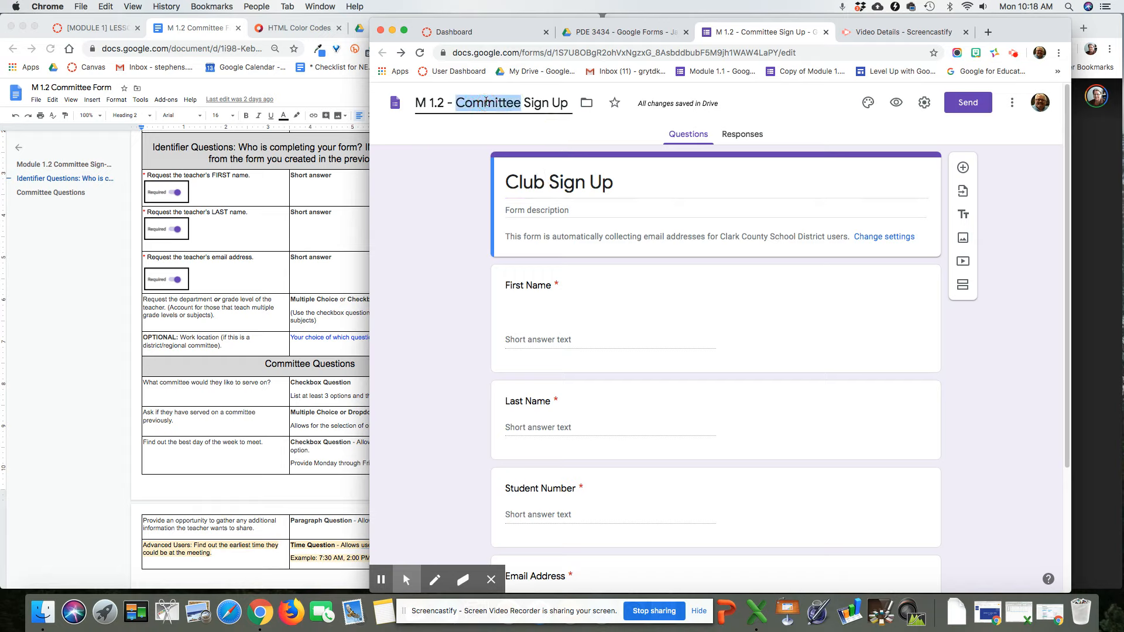
type("C;")
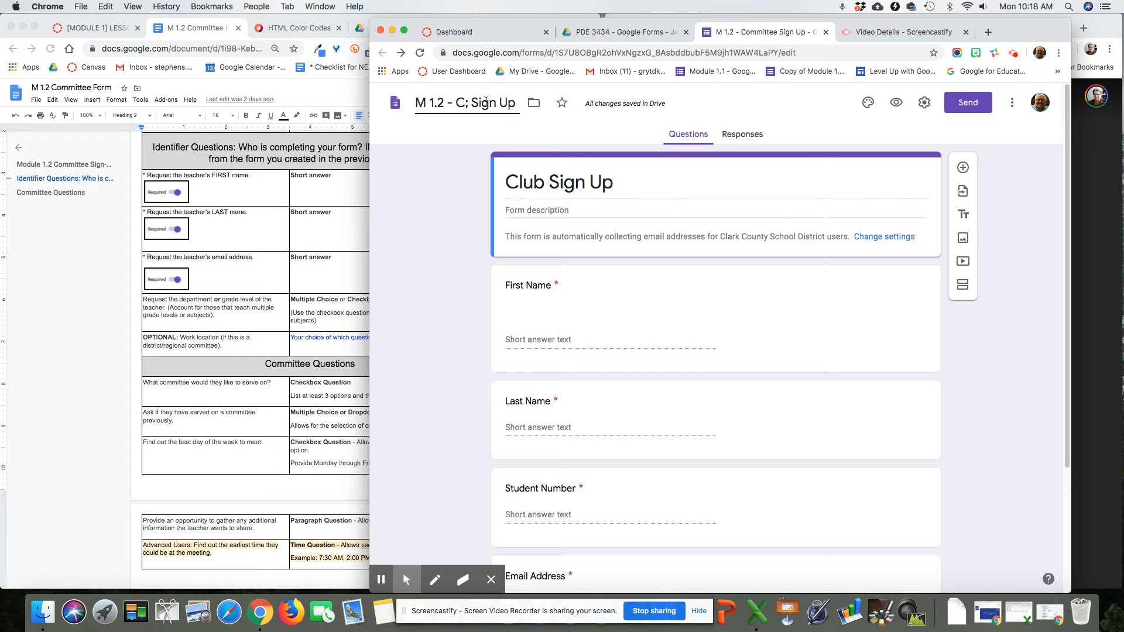
key("BackSpace")
type("lub")
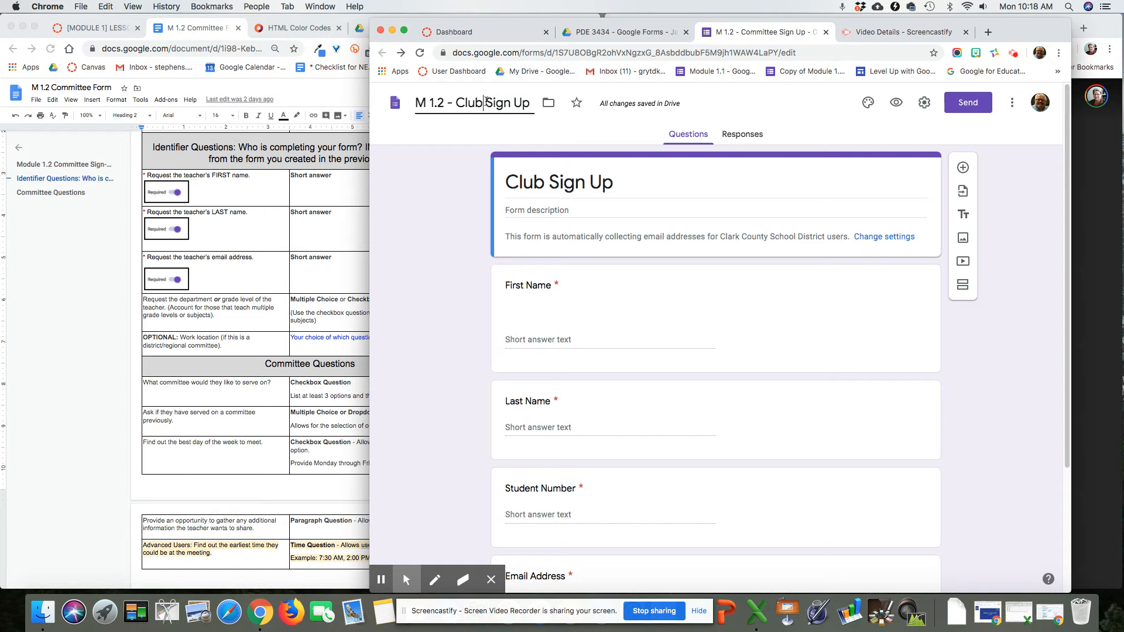
left_click(781, 343)
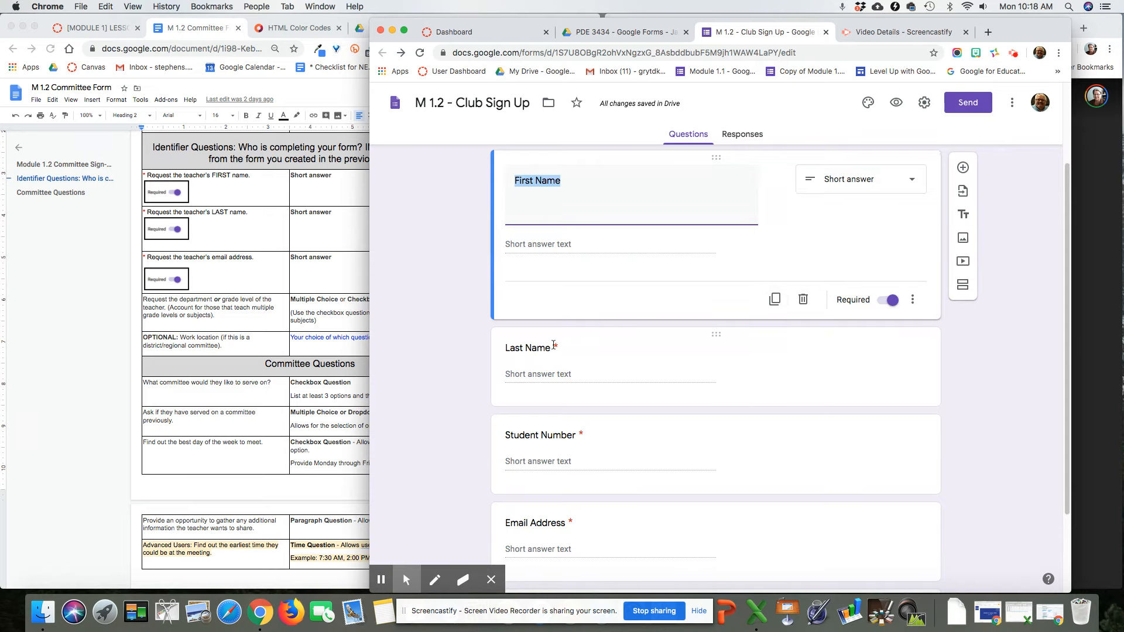
scroll(796, 383, "down", 2)
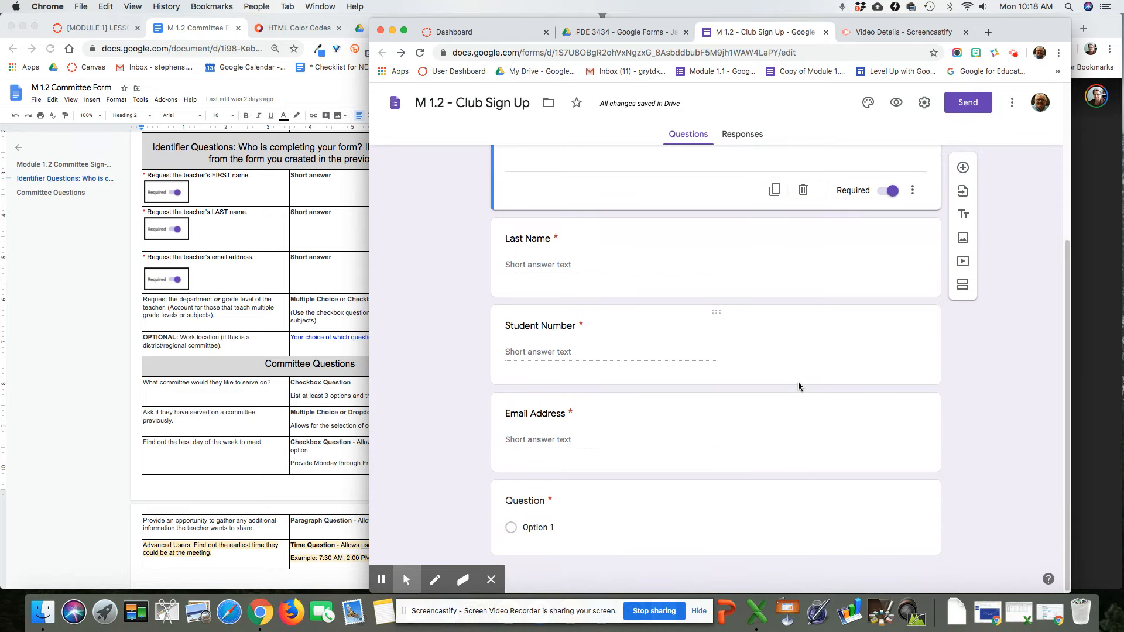
scroll(799, 382, "up", 4)
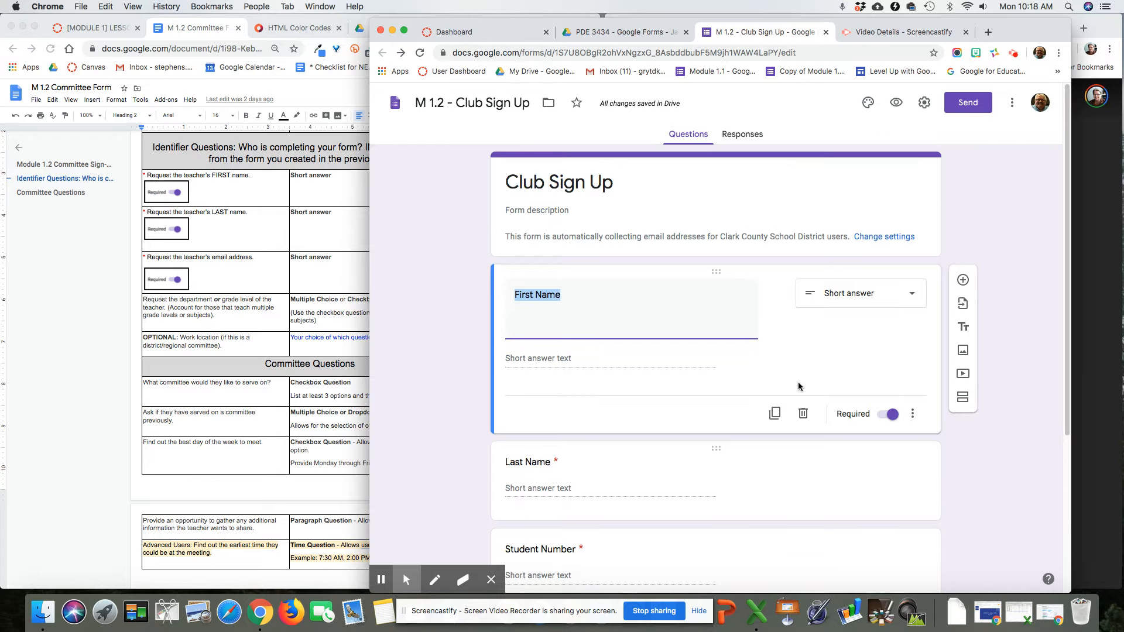
scroll(798, 382, "down", 4)
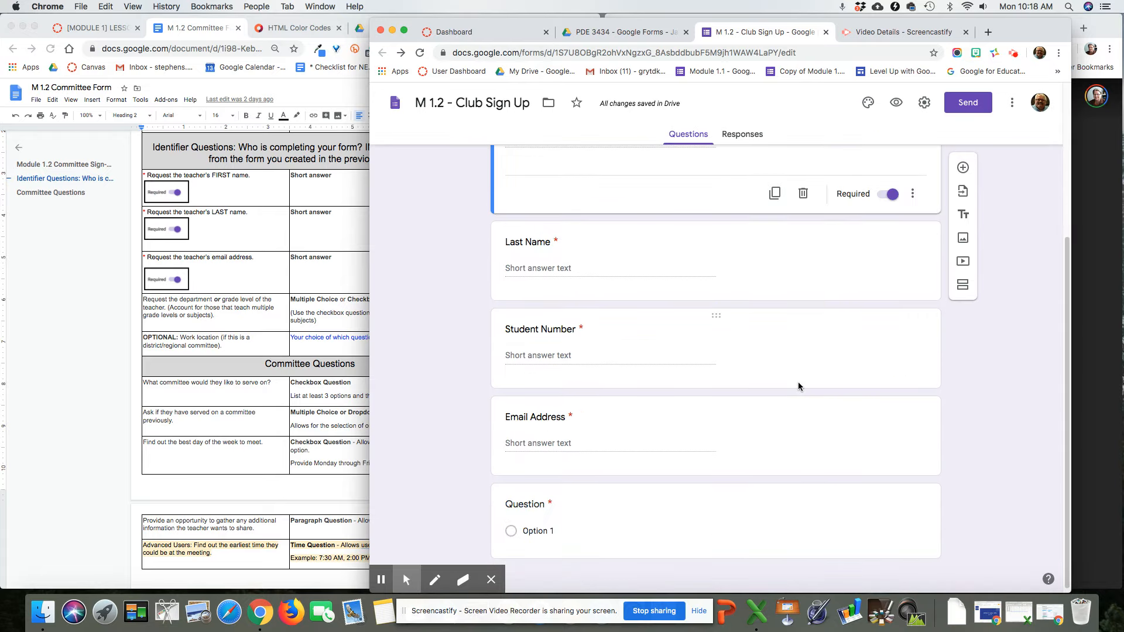
left_click(259, 394)
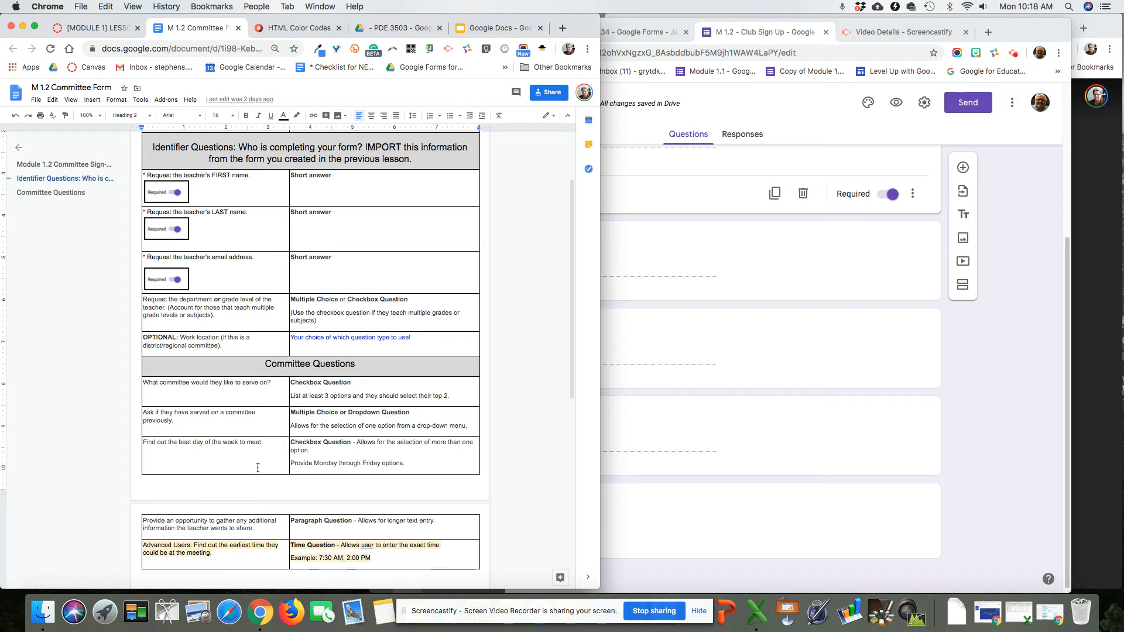
left_click(890, 452)
scroll(891, 456, "up", 3)
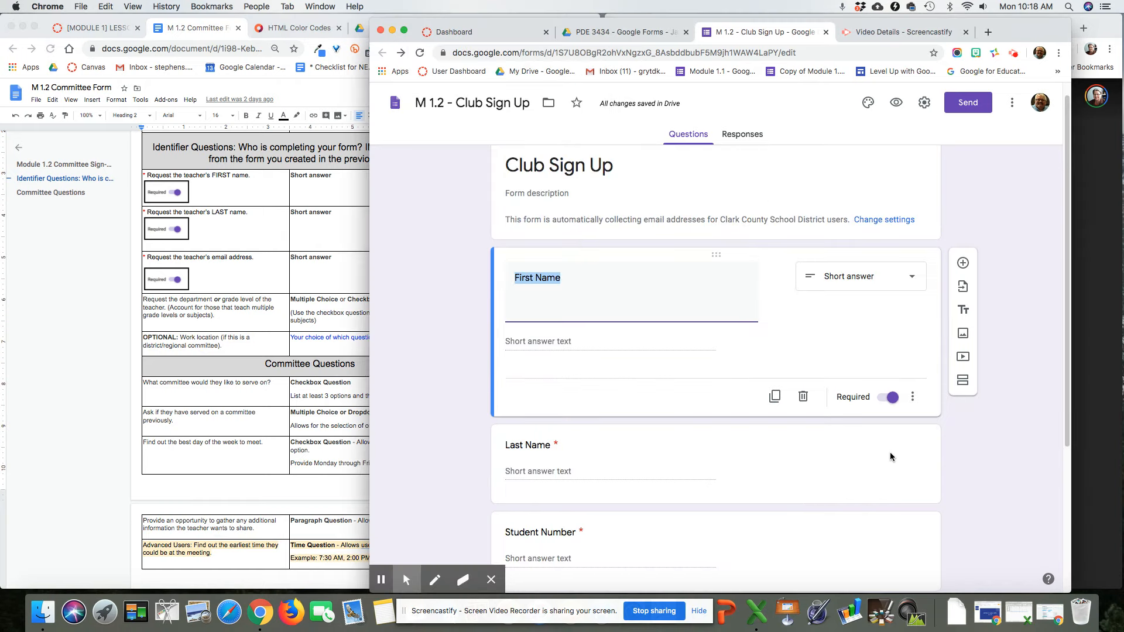
scroll(890, 454, "down", 6)
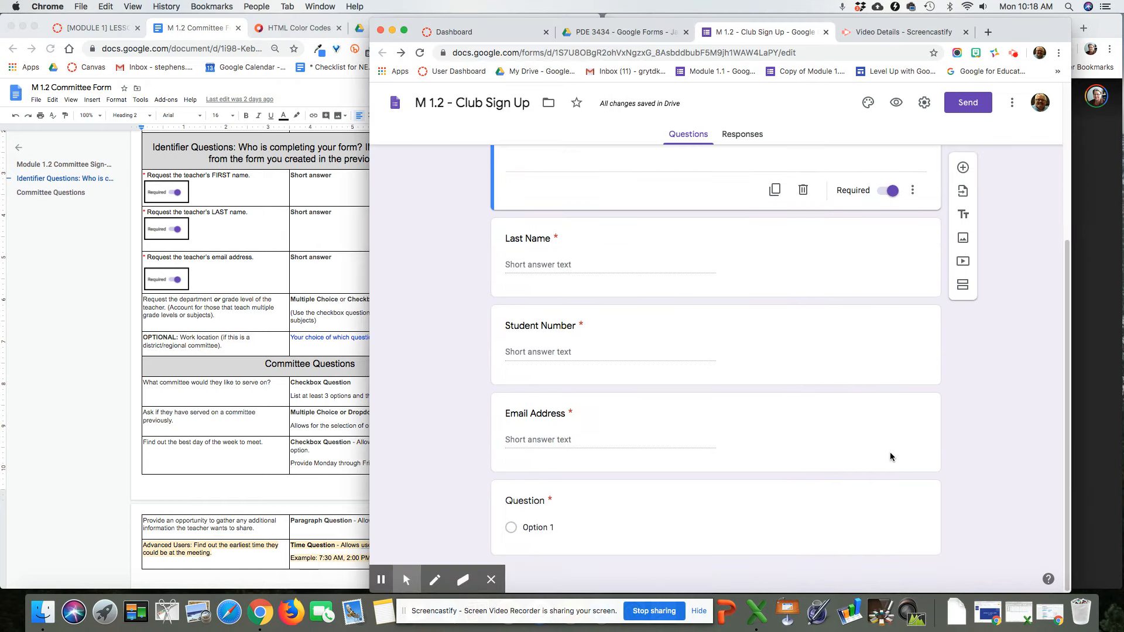
left_click(782, 451)
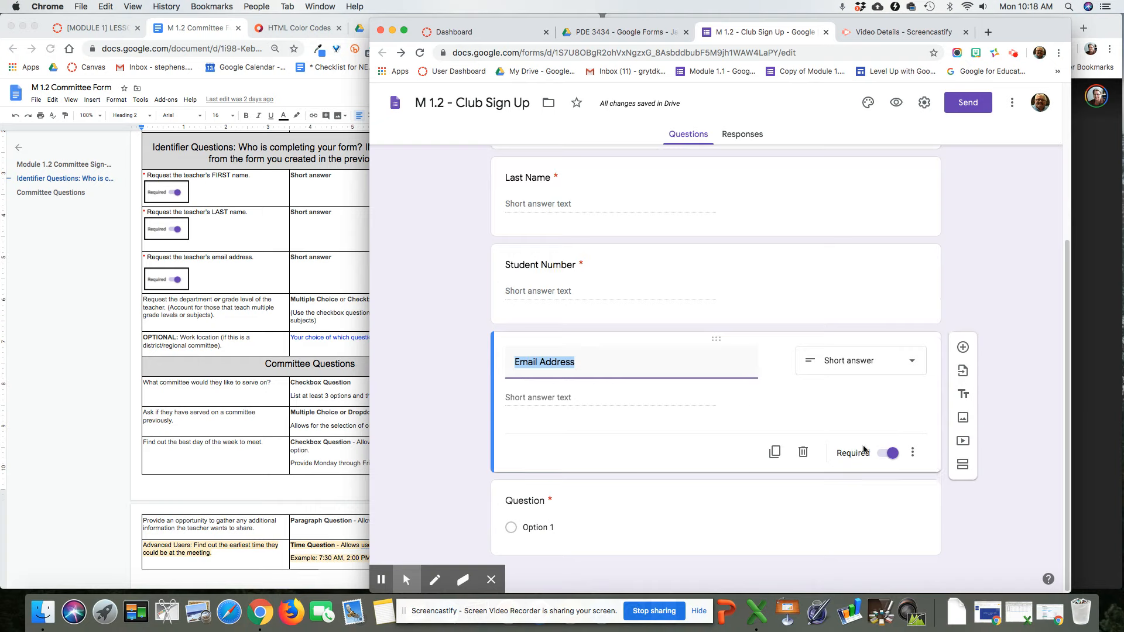
Step: Add a 'Club Information' section title below the Email Address question
left_click(964, 396)
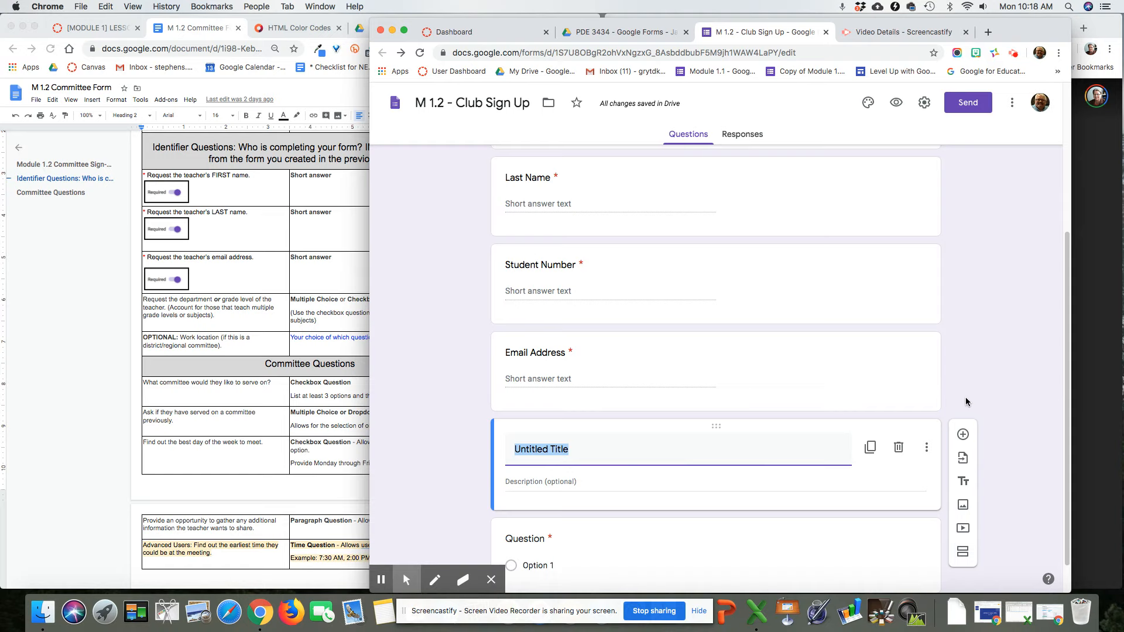
type("Clu")
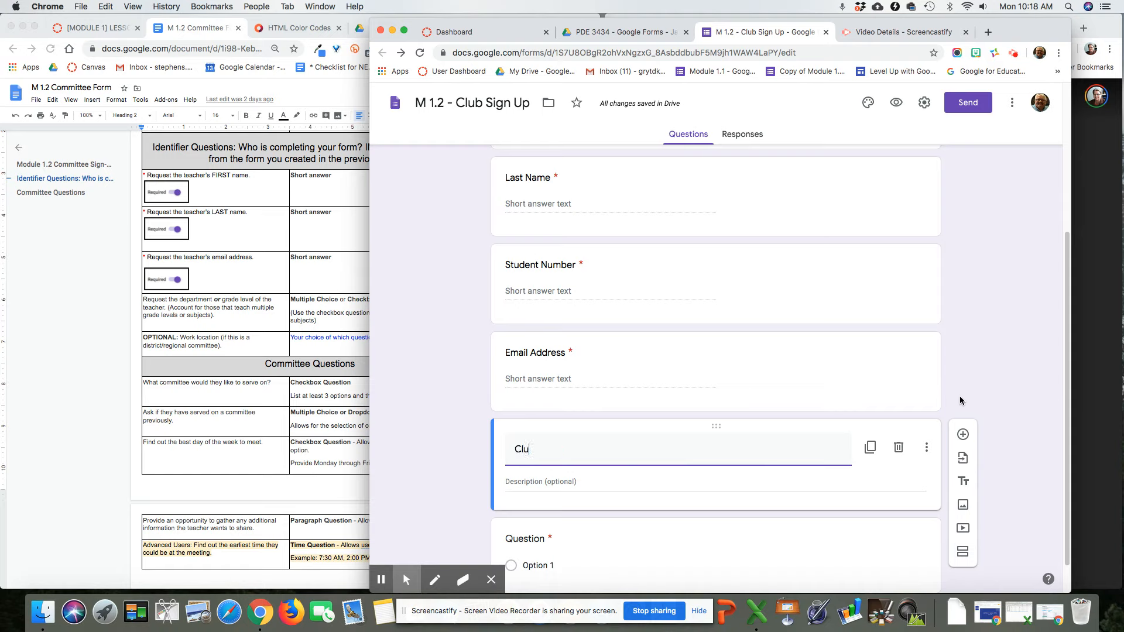
type("b Informaton")
key("BackSpace")
key("BackSpace")
type("ion")
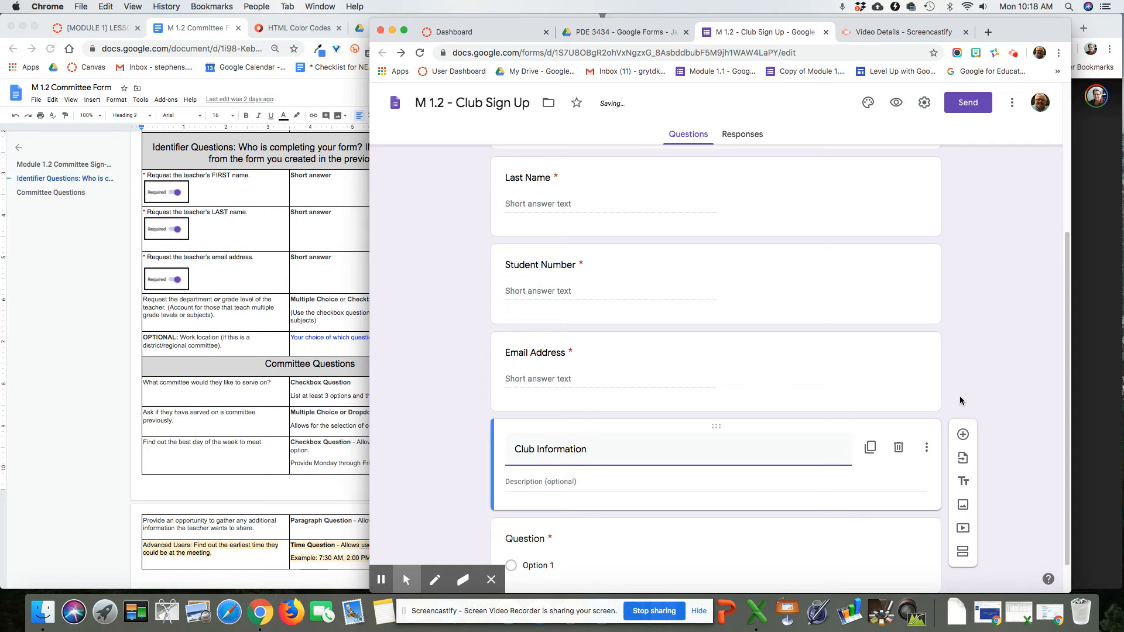
Step: Title the next question 'Select the Club you are signing up for'
left_click(935, 549)
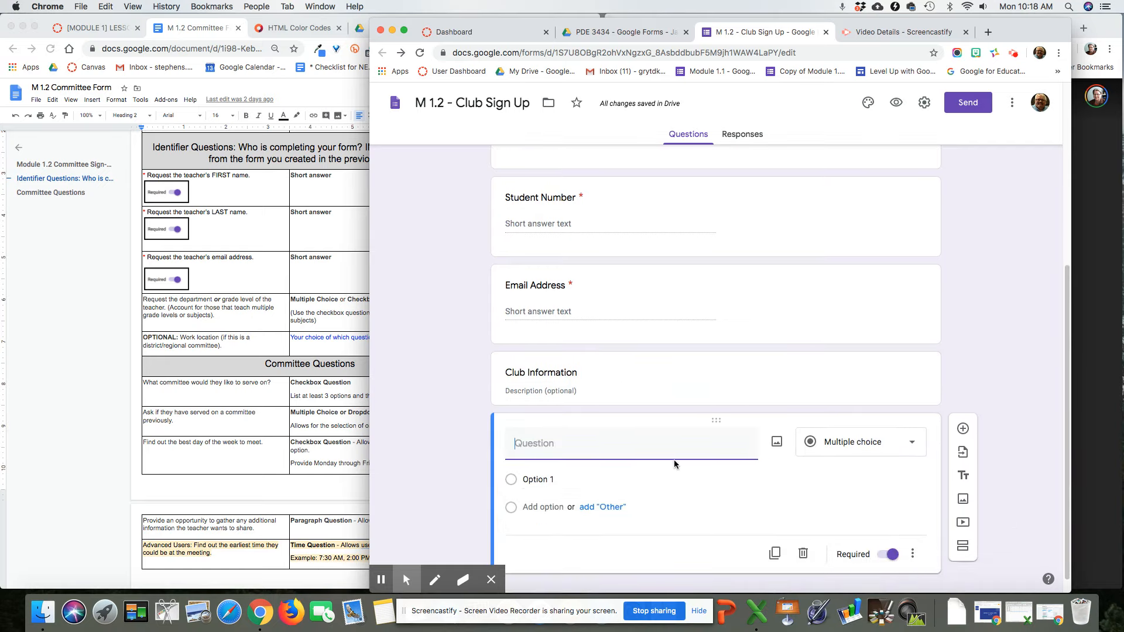
type("Select the Club you are si")
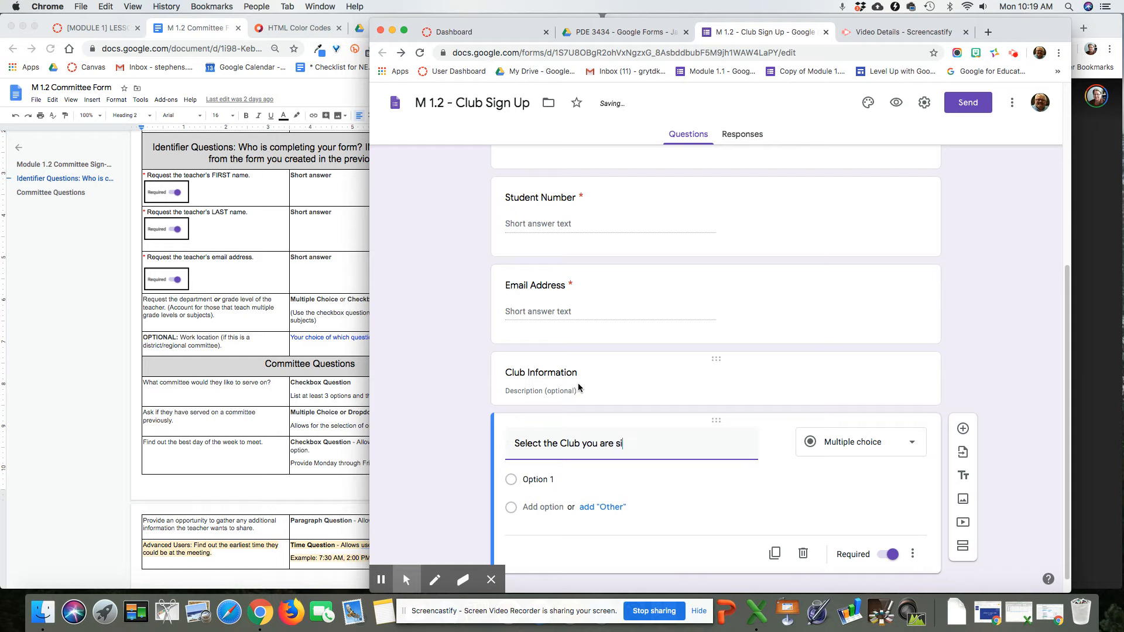
type("gning up for.")
left_click(873, 455)
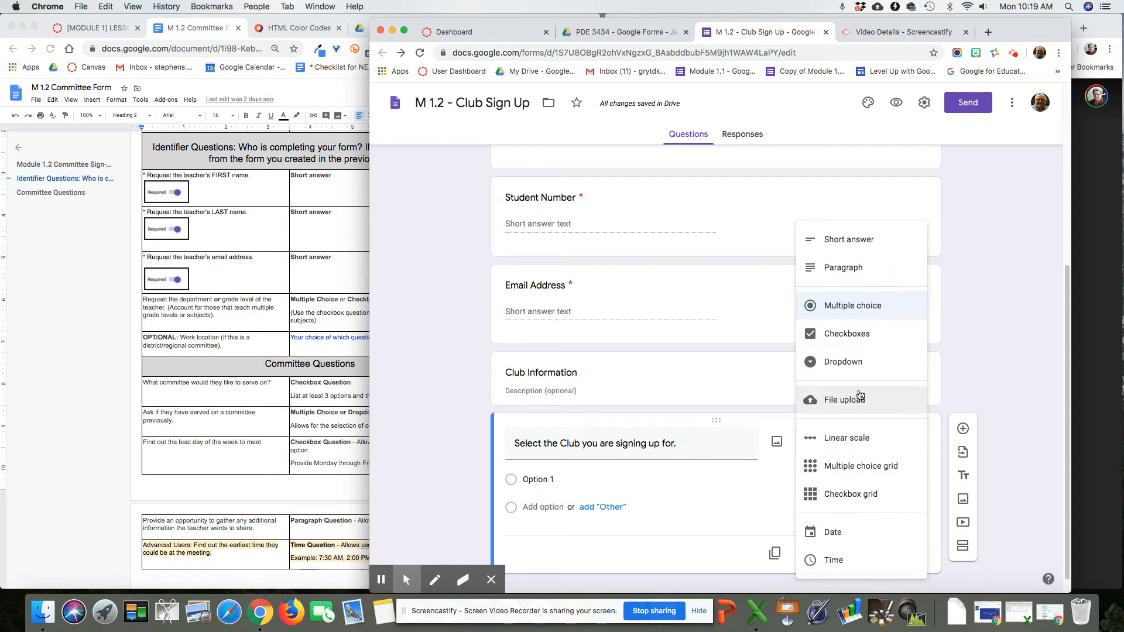
Step: Make the club question a checkbox question with first option 'Student Counsil'
left_click(856, 343)
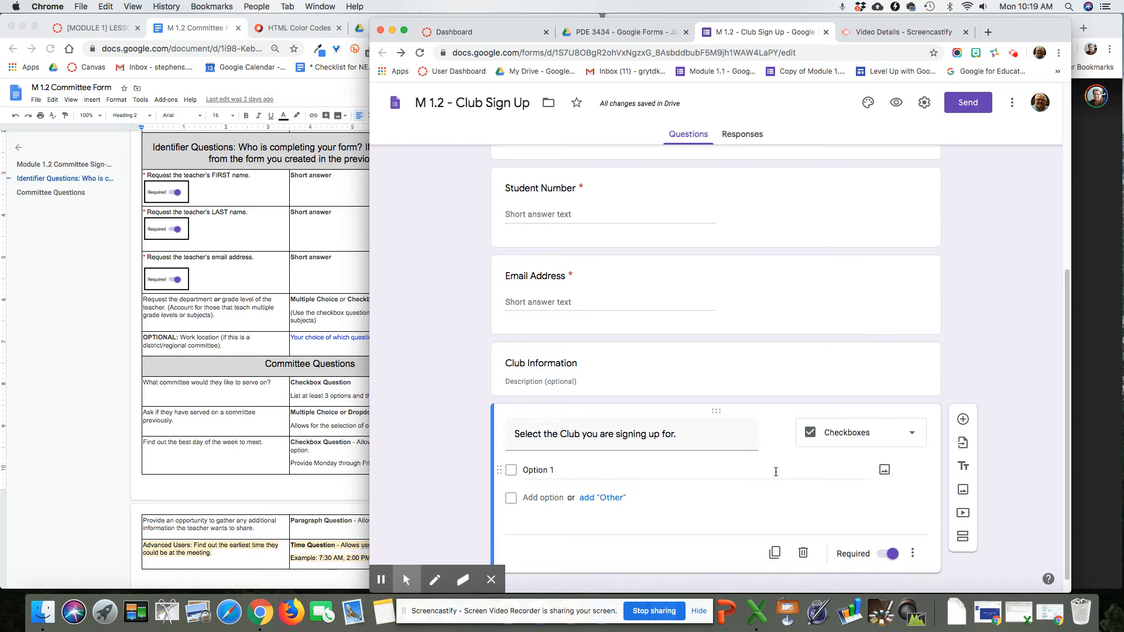
left_click(541, 472)
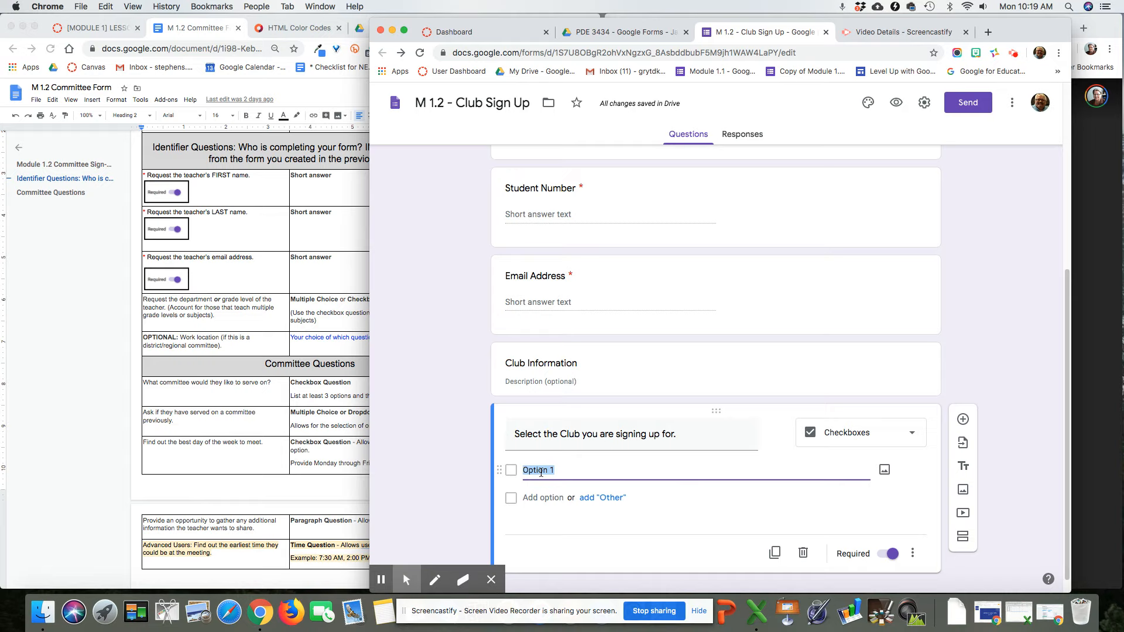
type("Studetn")
type(" Counse")
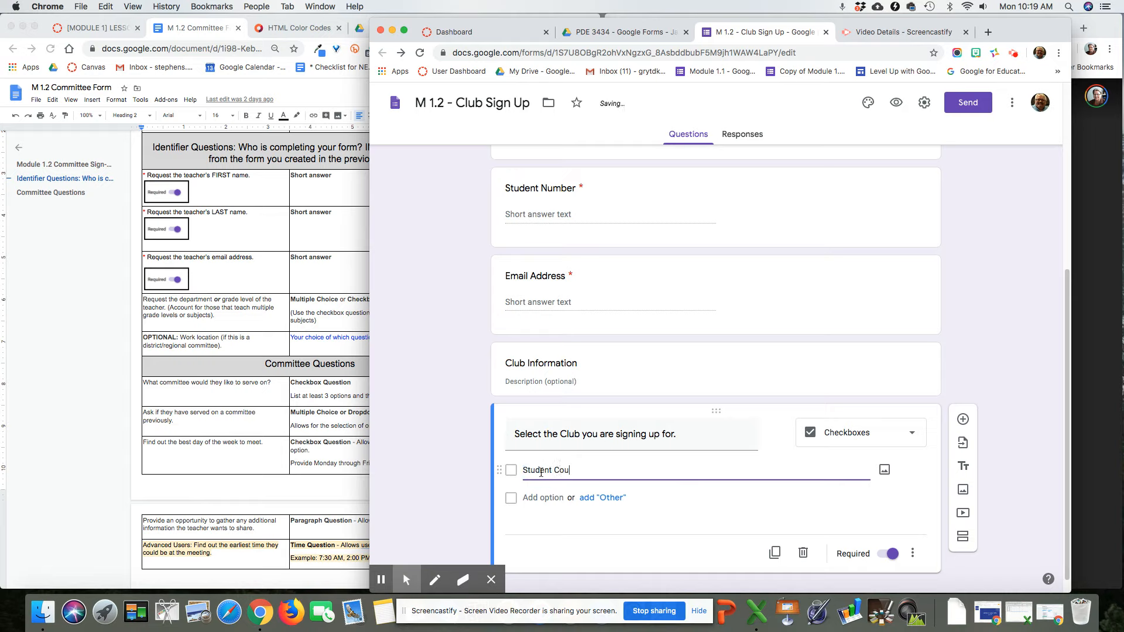
key("BackSpace")
key("BackSpace")
Step: Add 'Club 2' and 'Club 3' options, keeping the question as checkboxes
left_click(543, 498)
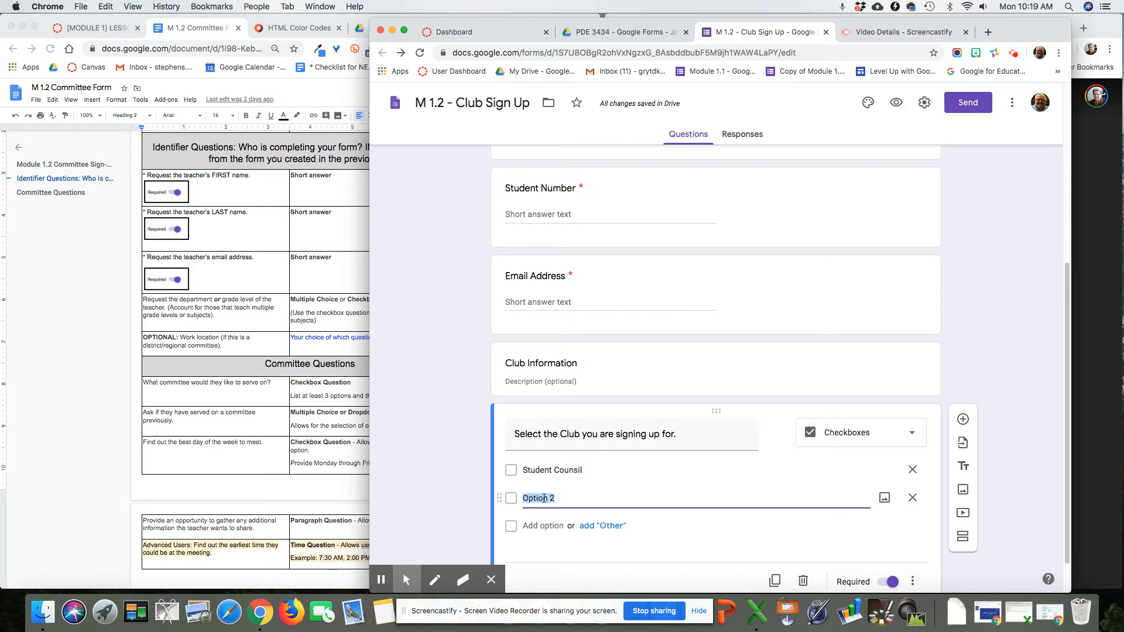
type("Club 2")
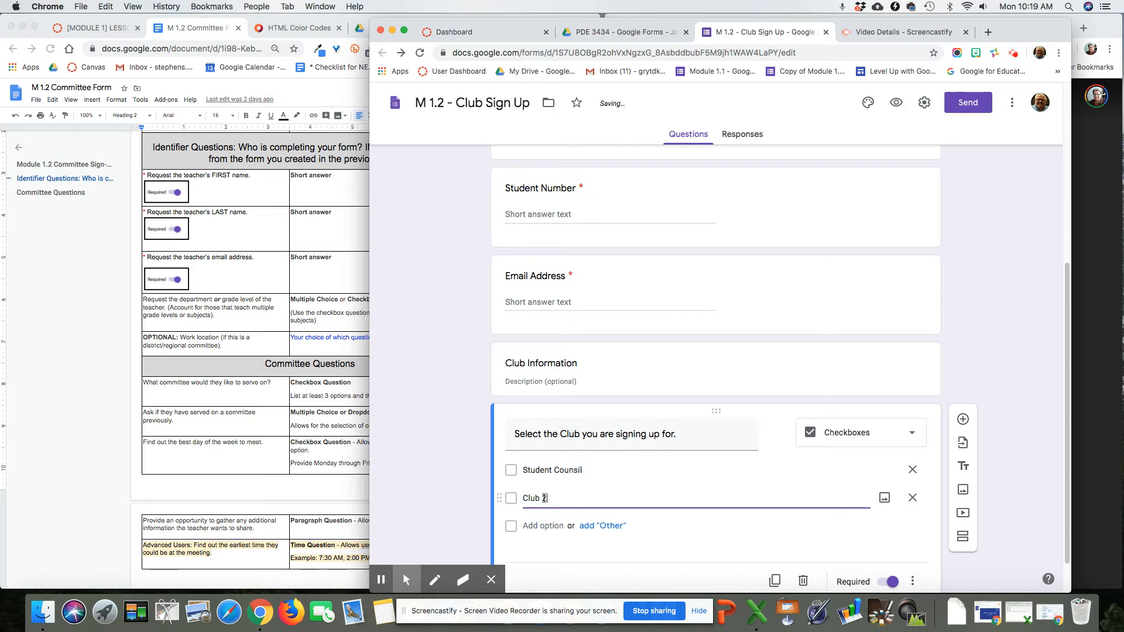
left_click(549, 526)
type("Club 3")
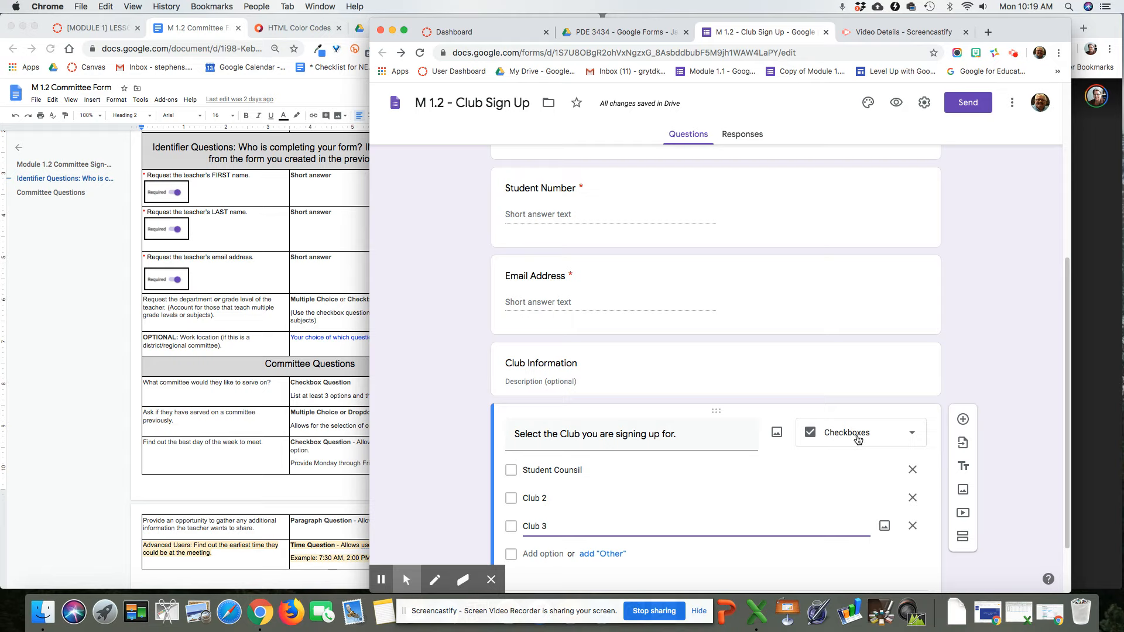
left_click(858, 440)
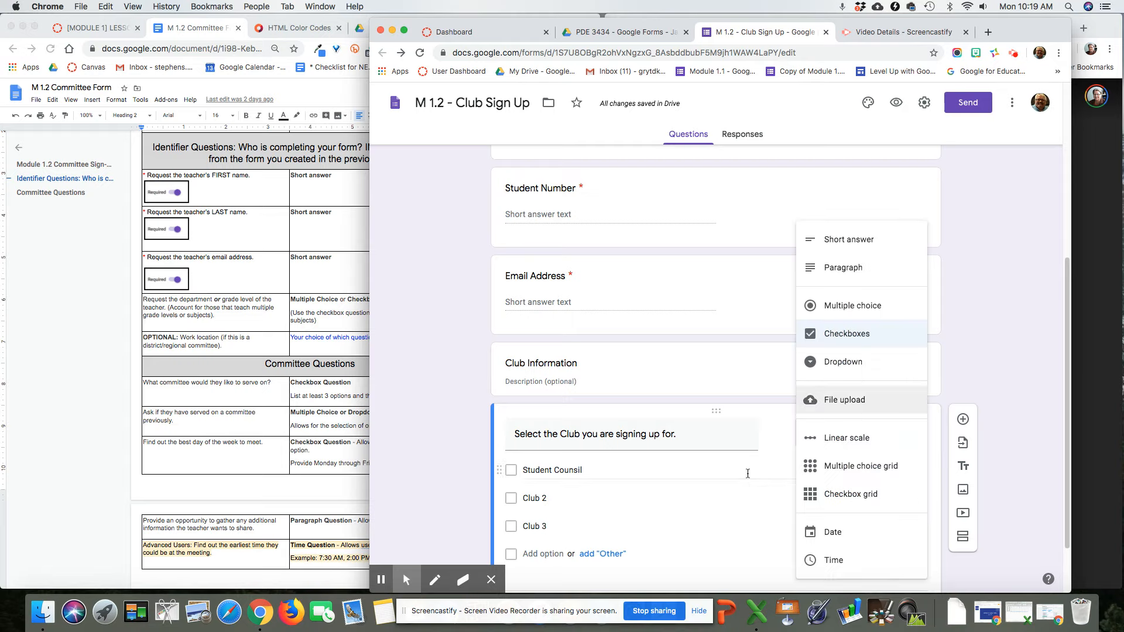
left_click(775, 452)
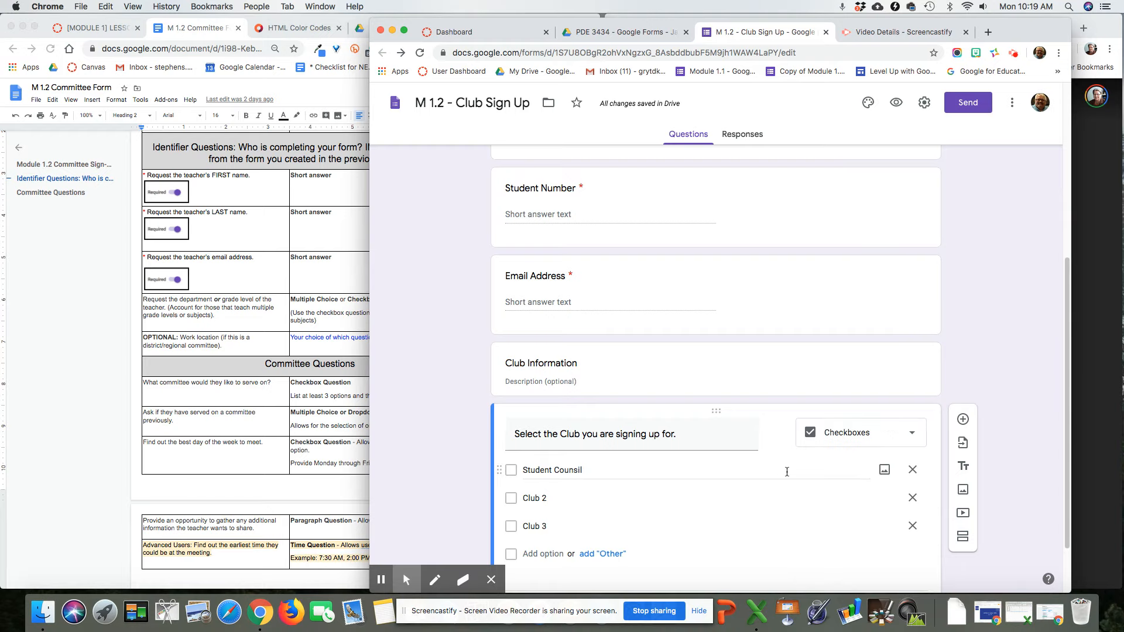
scroll(787, 472, "down", 3)
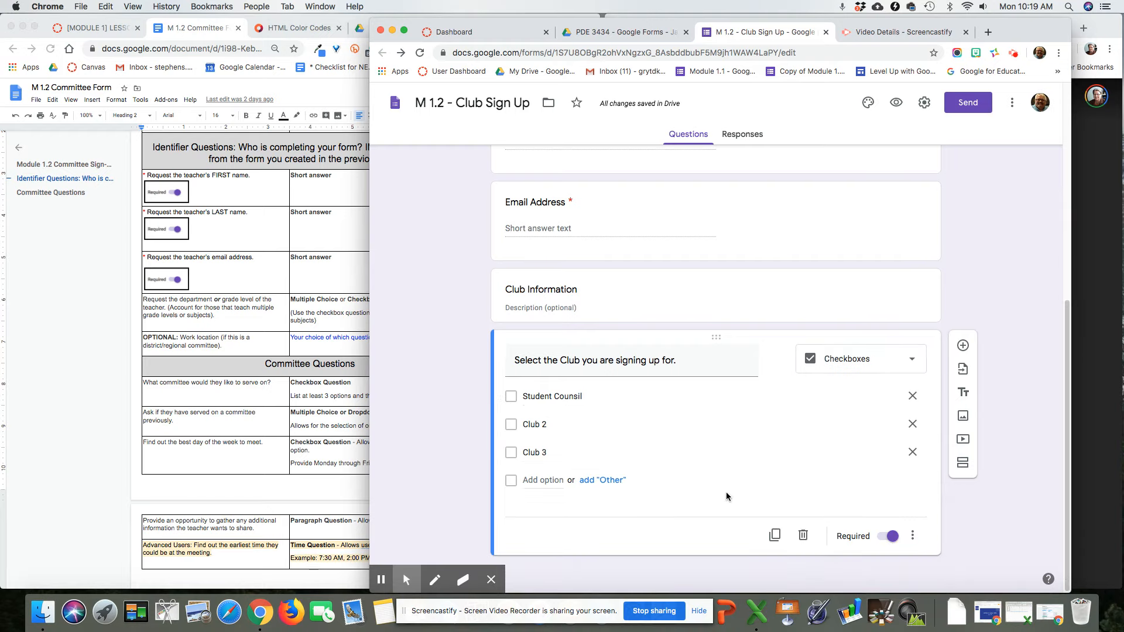
left_click(962, 346)
Step: Create 'Have you been a member of a club before' with only Yes and No answers
type("Havwe yo")
key("BackSpace")
key("BackSpace")
key("BackSpace")
key("BackSpace")
key("BackSpace")
type("e you been a member of a club before")
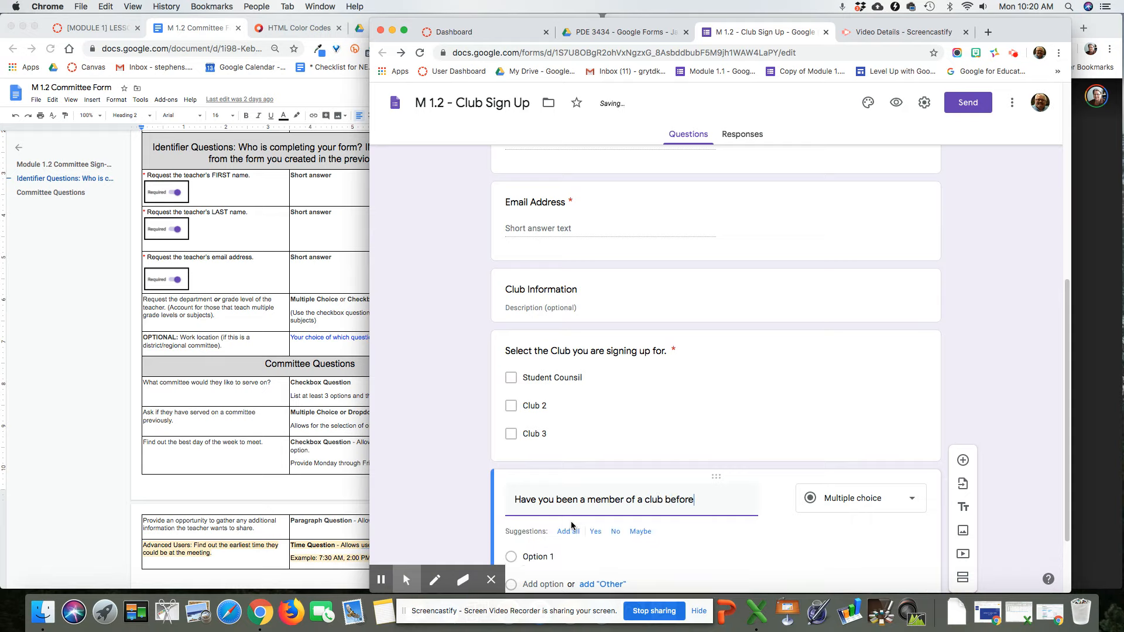
left_click(578, 537)
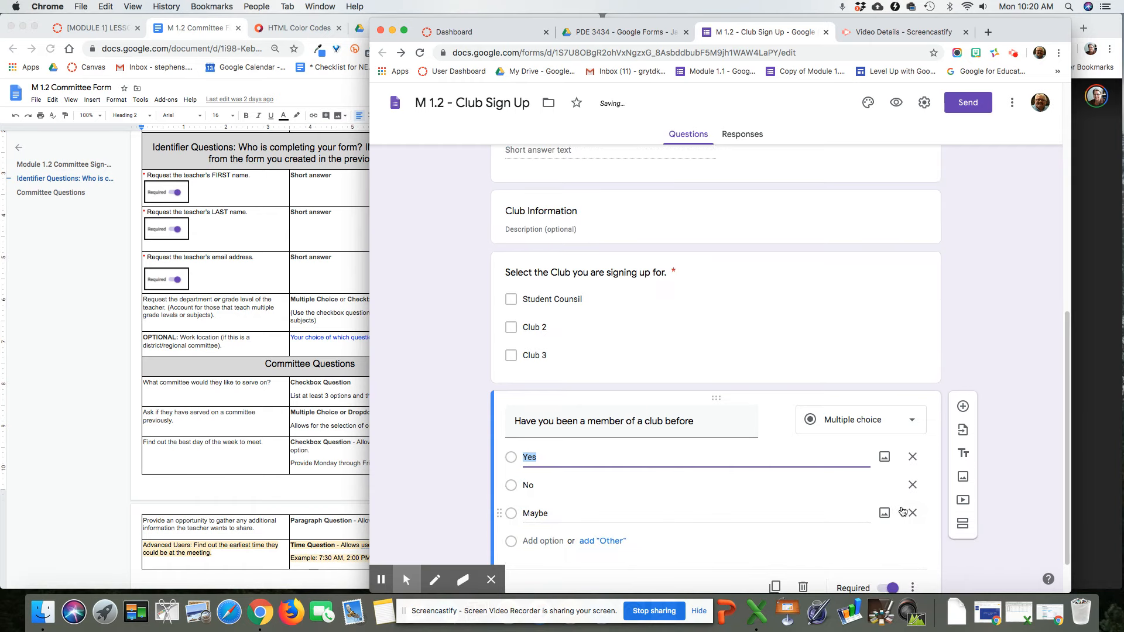
left_click(913, 514)
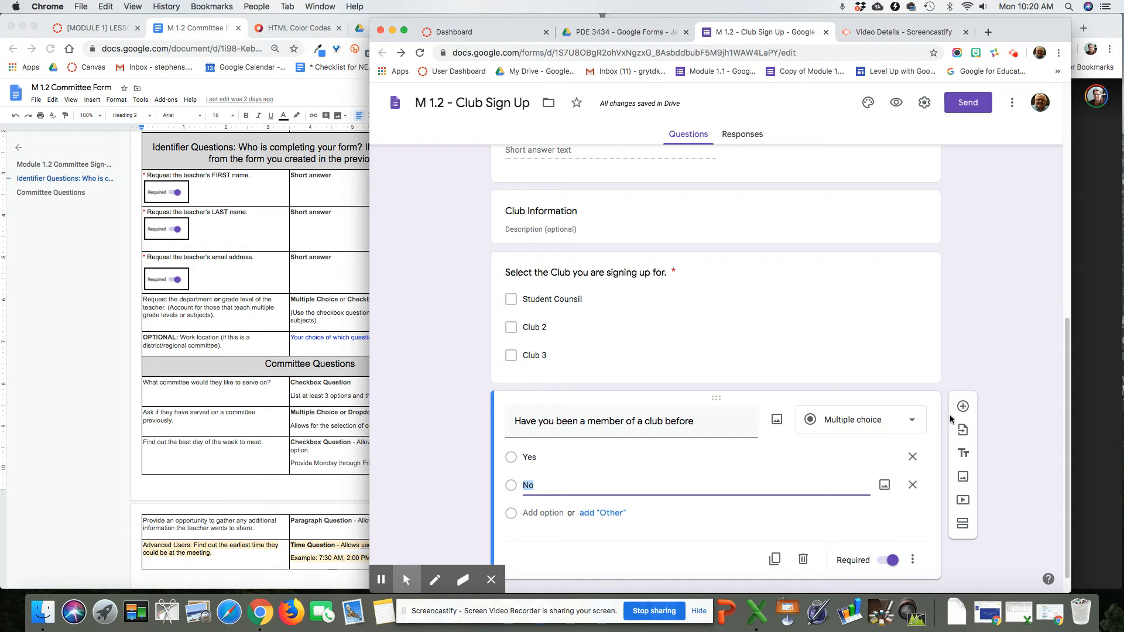
left_click(964, 407)
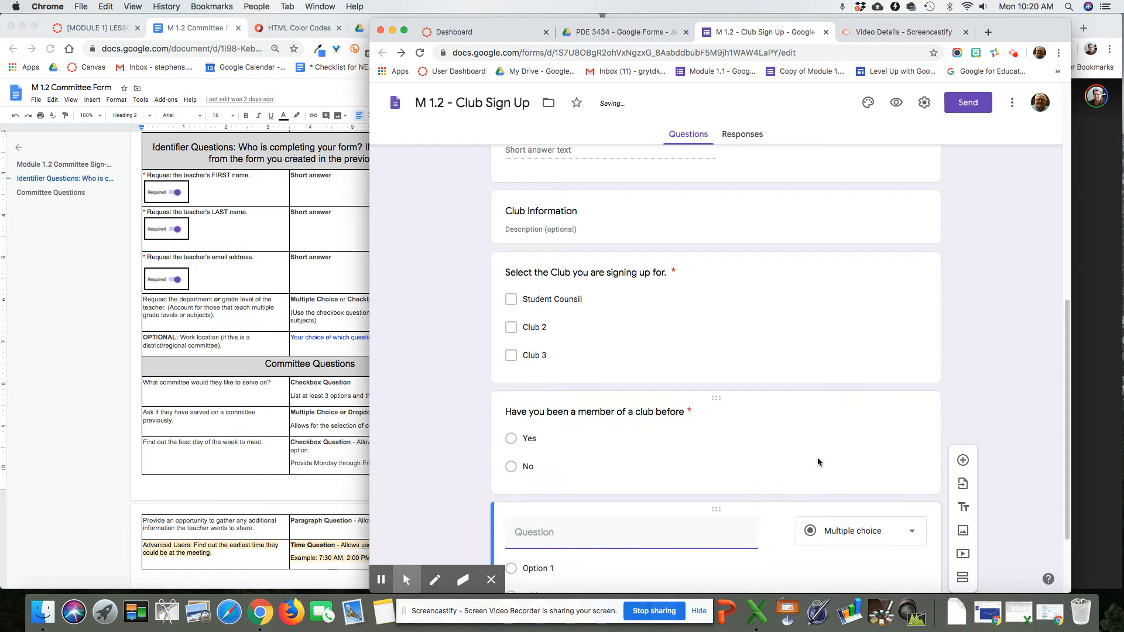
Step: Create 'Will you need to ride the bus after the club' with only Yes and No answers
type("Will you need ")
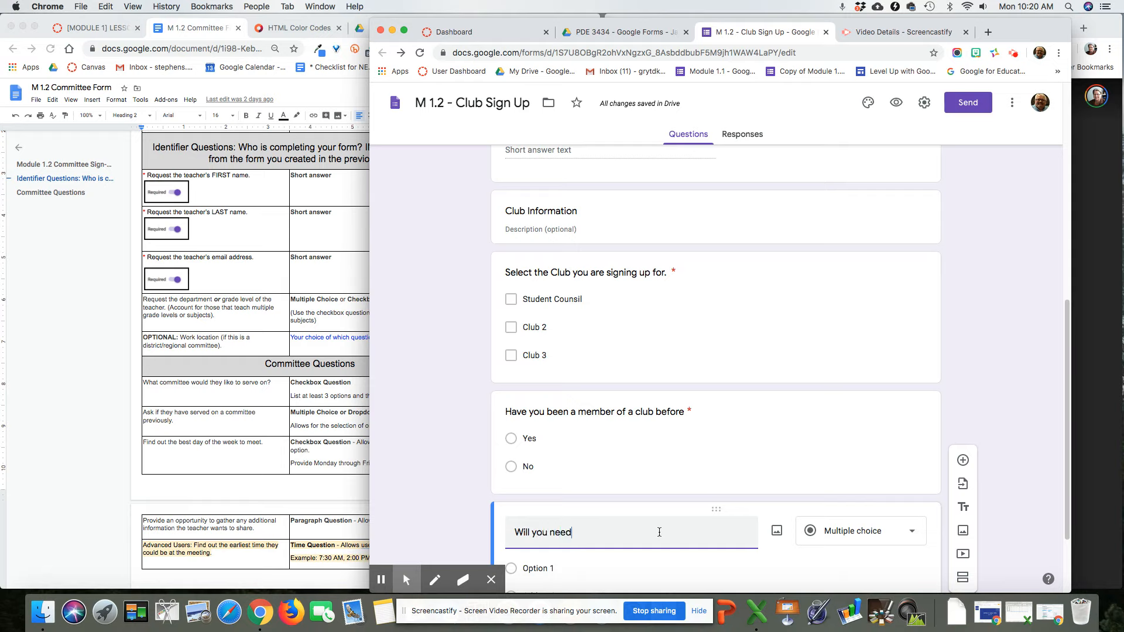
type("to ride")
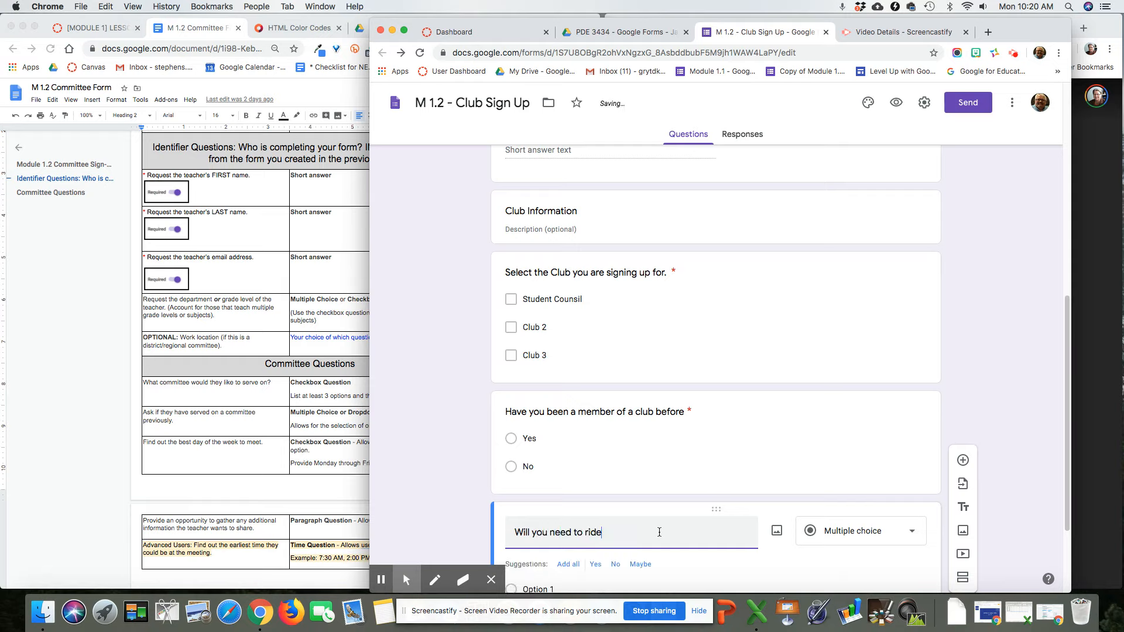
type(" the bus after the club")
scroll(659, 532, "down", 3)
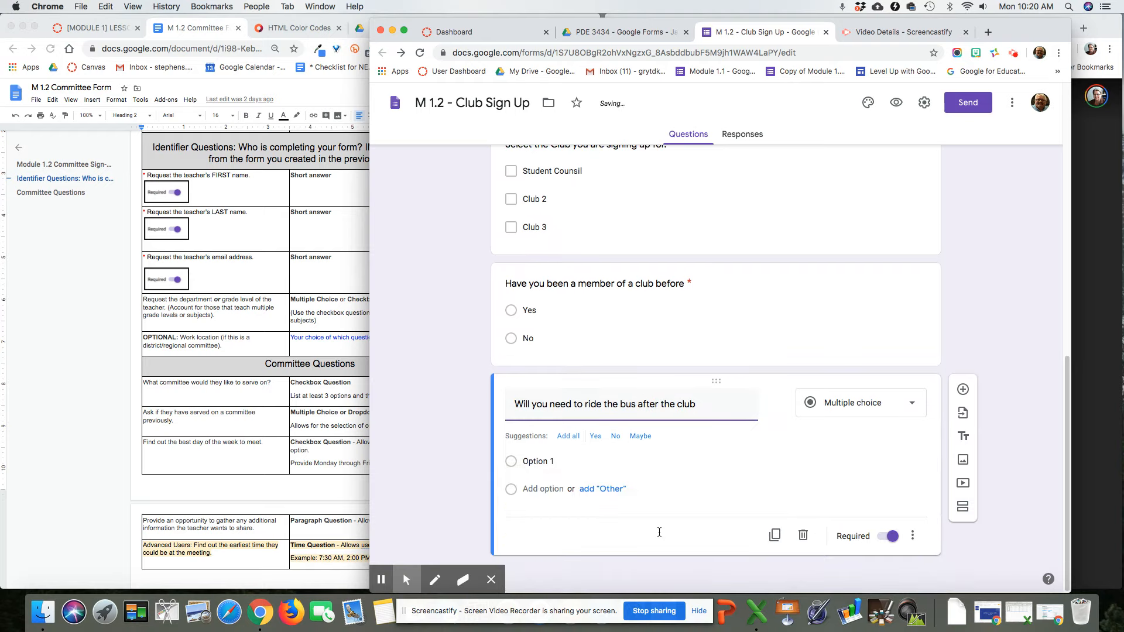
left_click(571, 437)
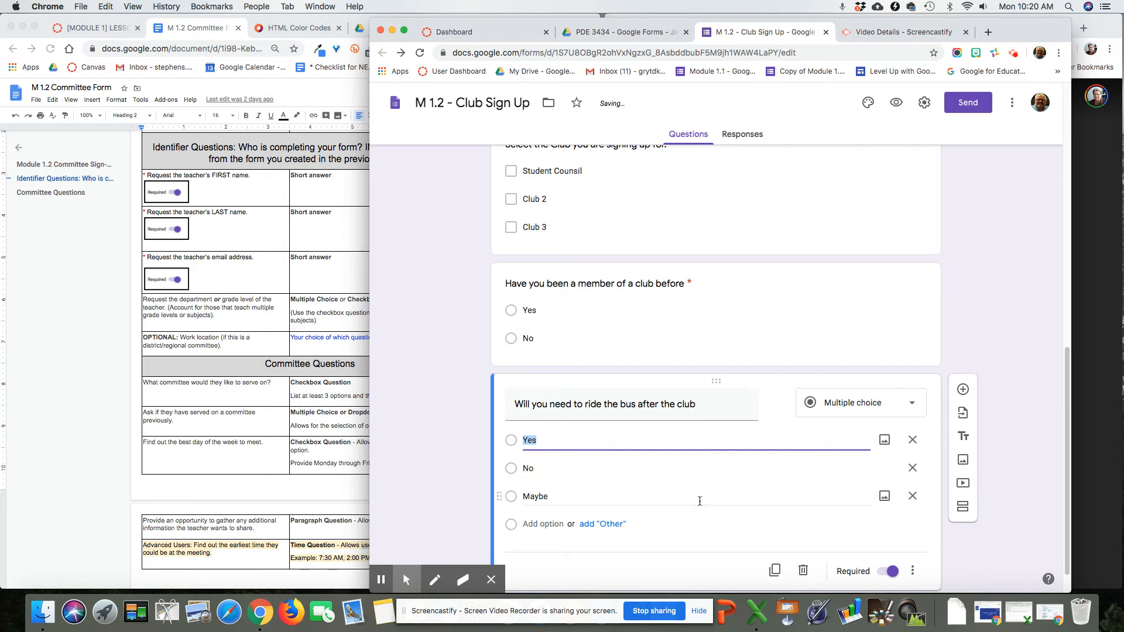
left_click(916, 499)
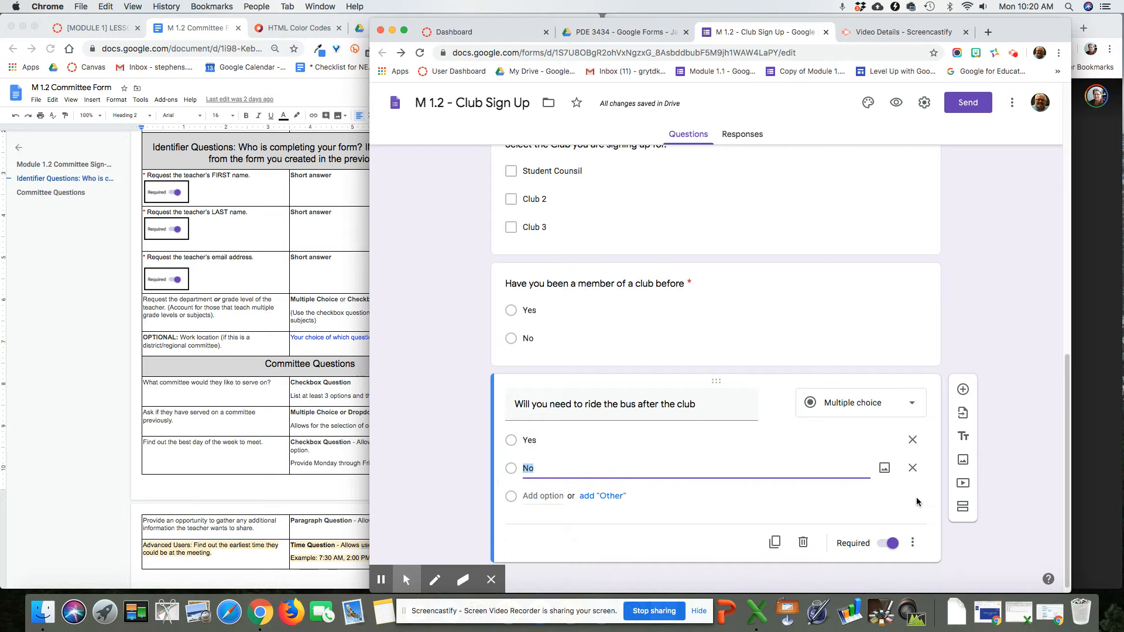
Step: Add a new question titled 'Select the best day of the week to meet.'
left_click(963, 390)
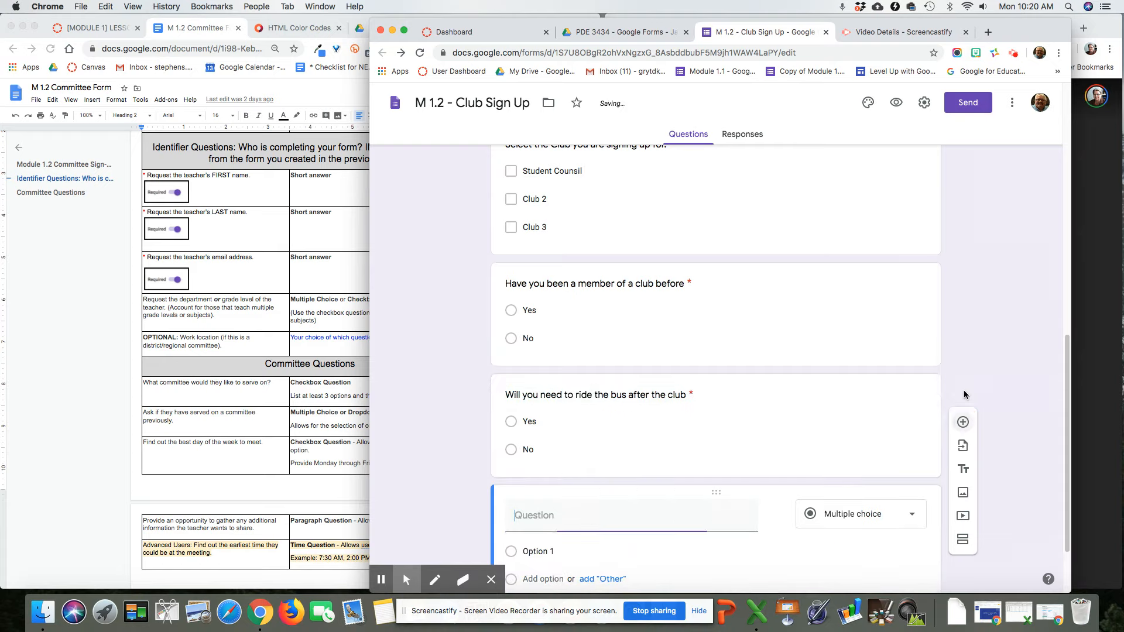
type("Select the best day of thw e")
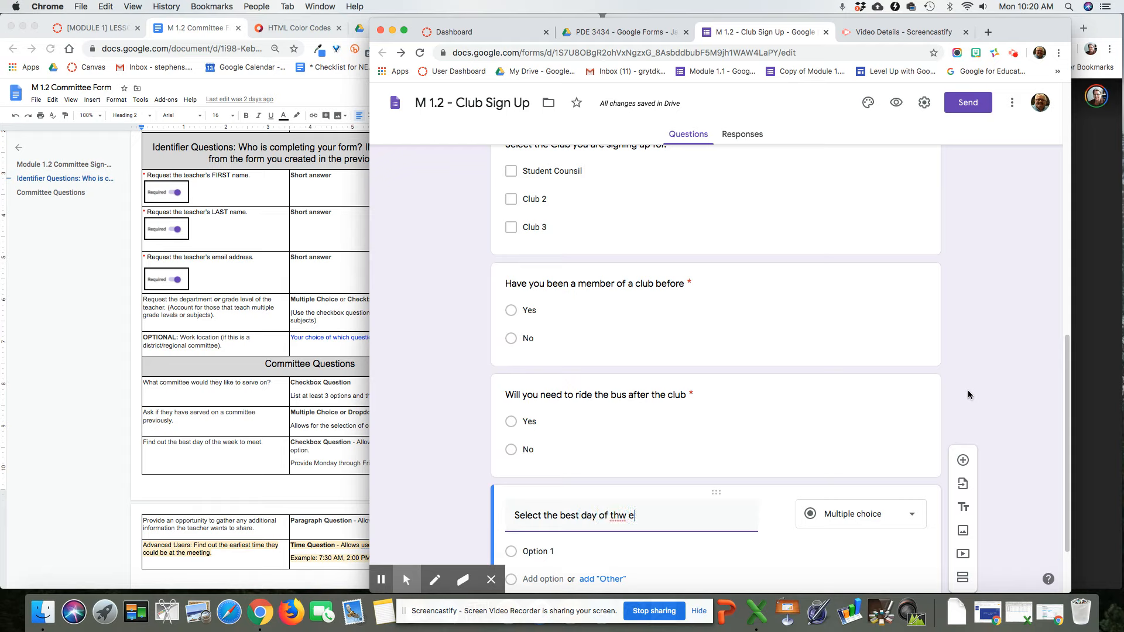
key("BackSpace")
key("BackSpace")
key("BackSpace")
type("e week to meet.")
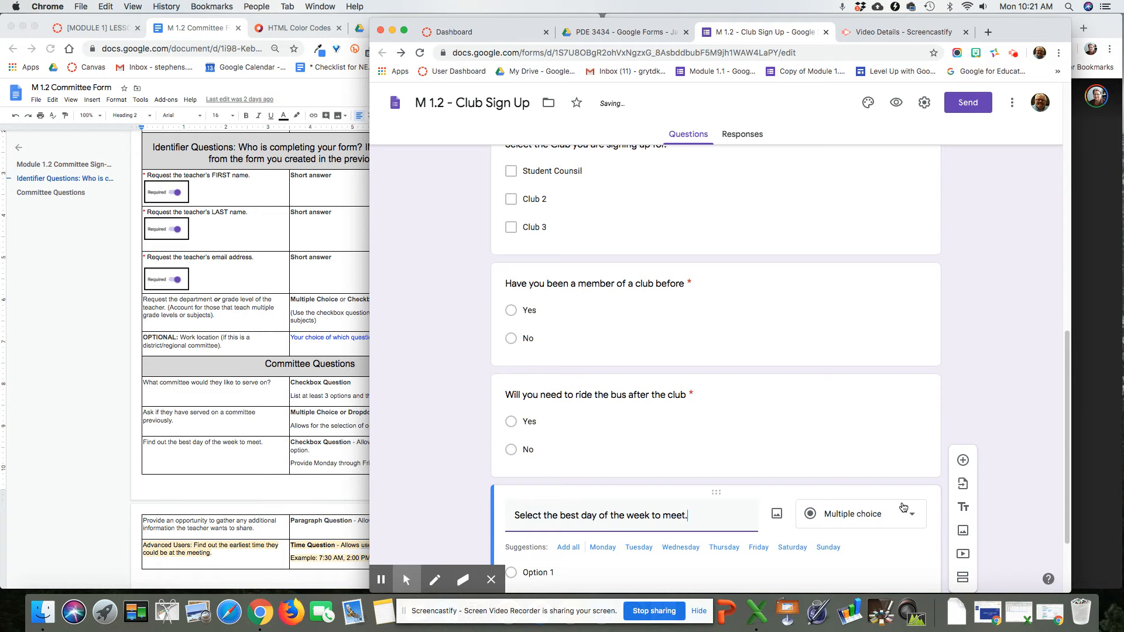
Step: Set the day question's type to Checkboxes
scroll(905, 498, "down", 2)
left_click(909, 463)
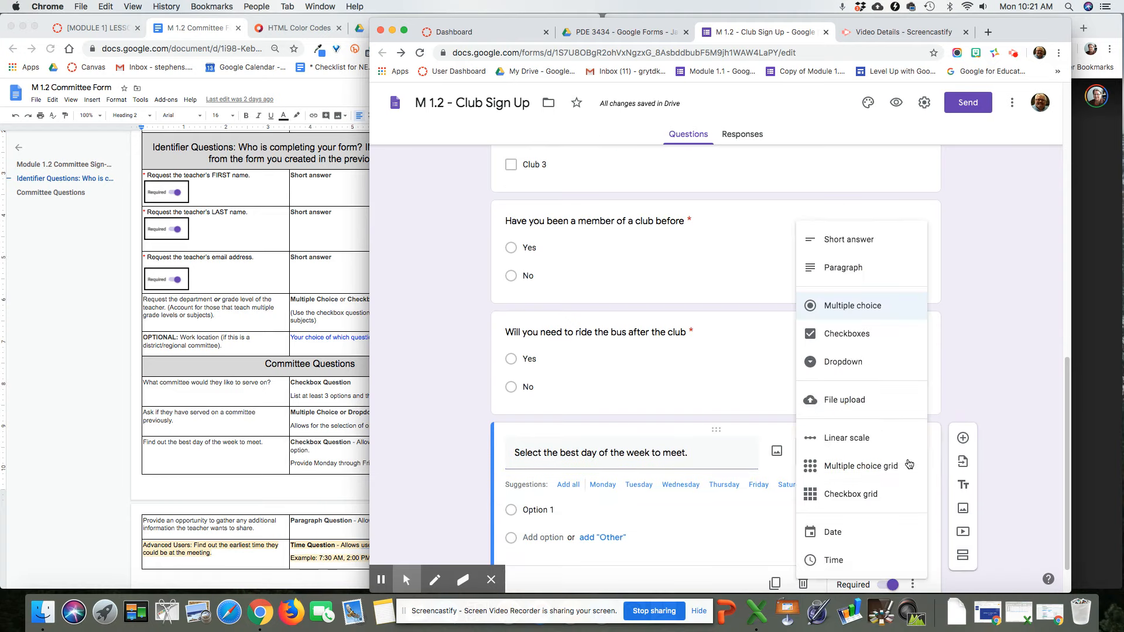
left_click(824, 334)
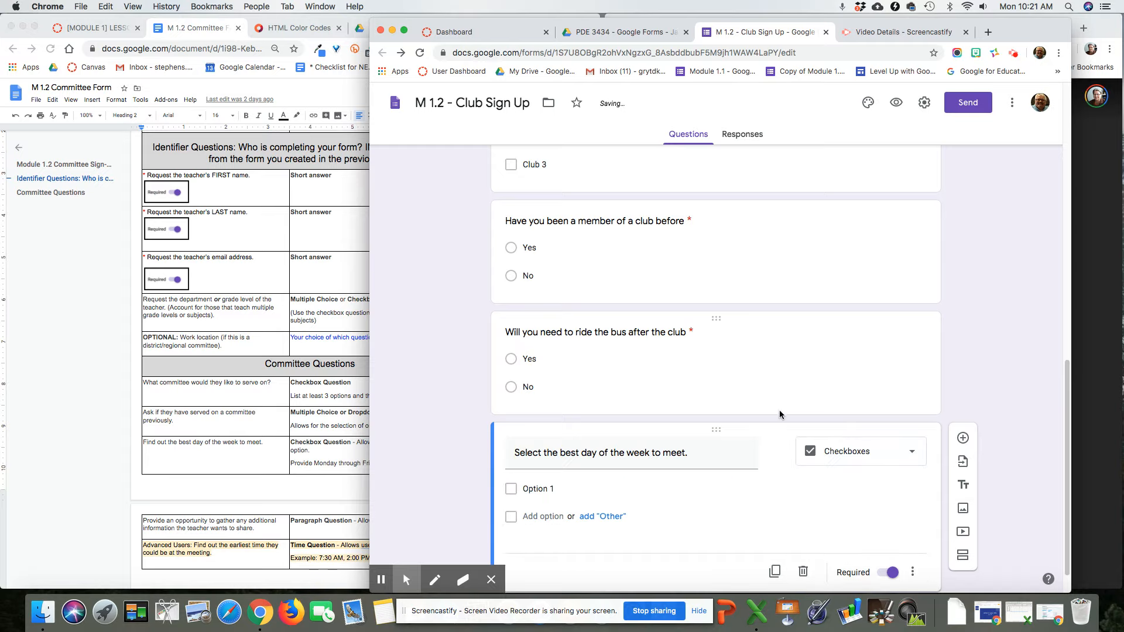
left_click(820, 452)
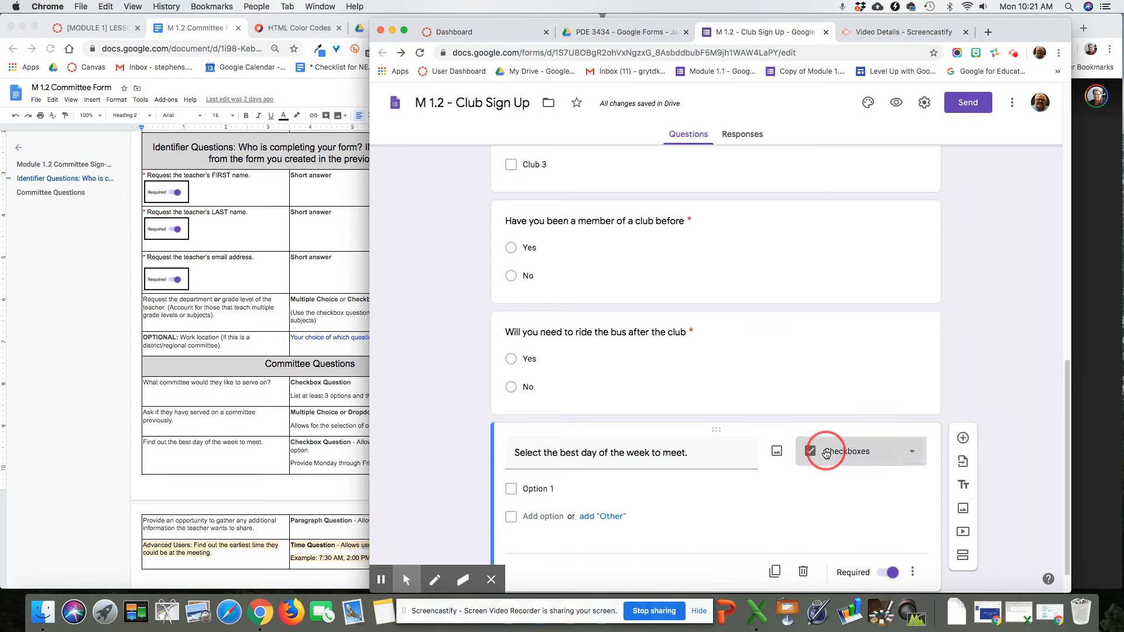
left_click(814, 453)
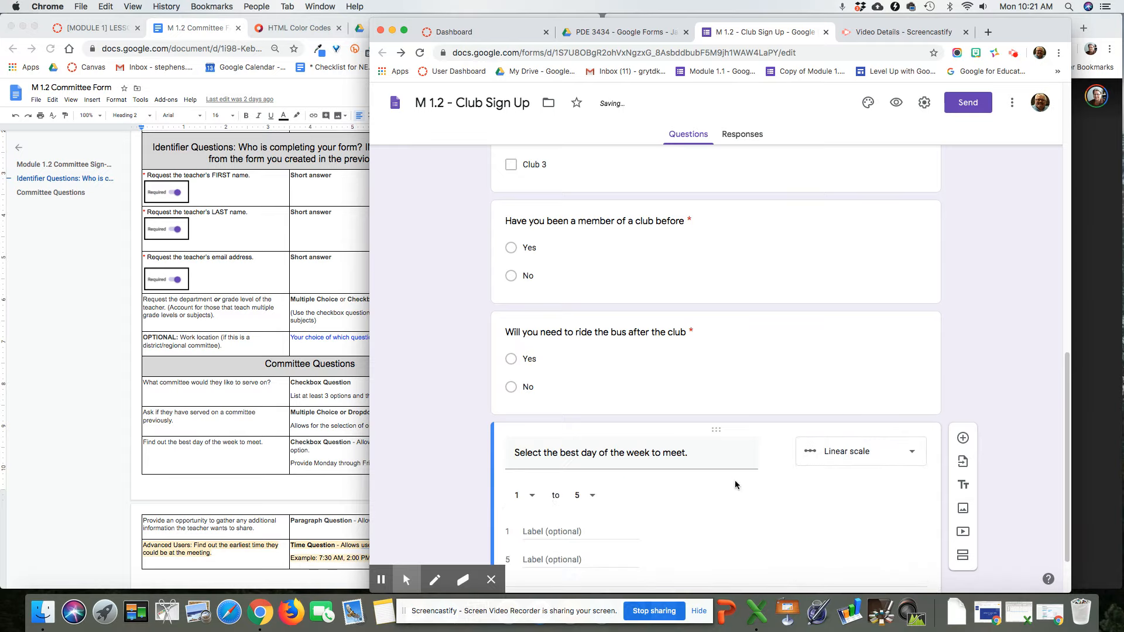
left_click(891, 460)
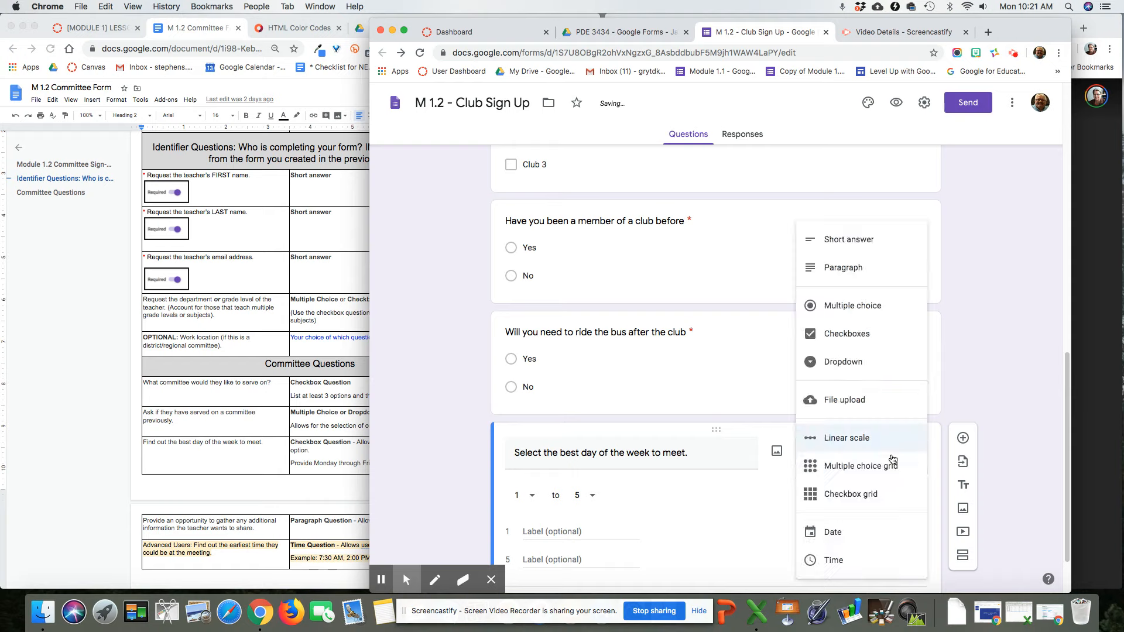
left_click(865, 334)
Step: Give the day question the choices Tuesday, Wednesday and Thursday
left_click(540, 488)
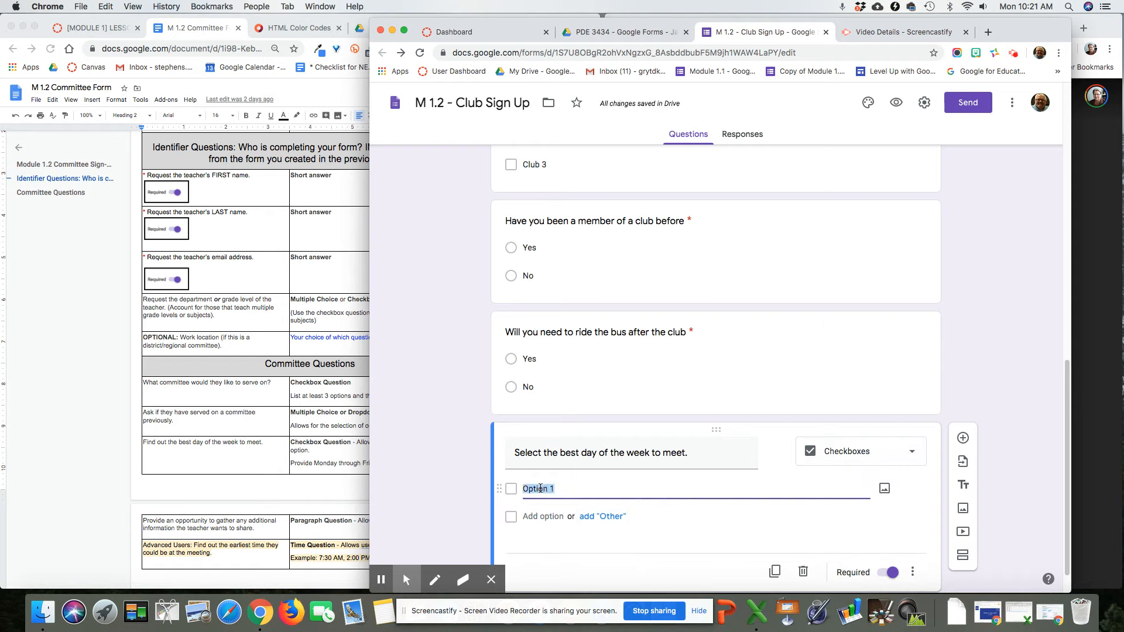
type("Tuesday")
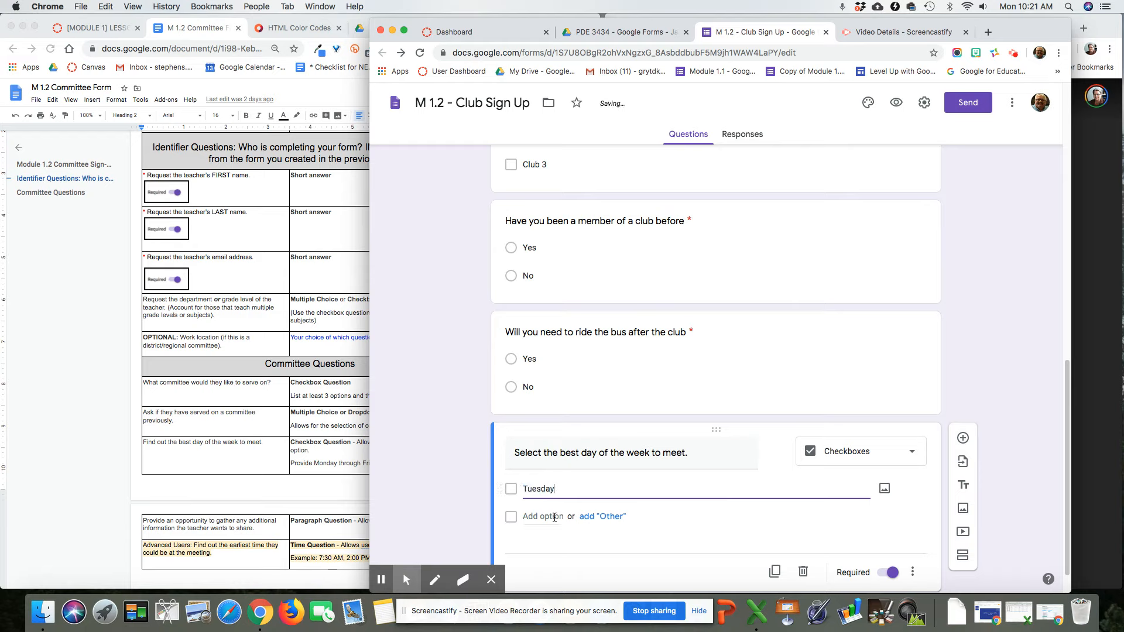
key("Return")
type("Wednesday")
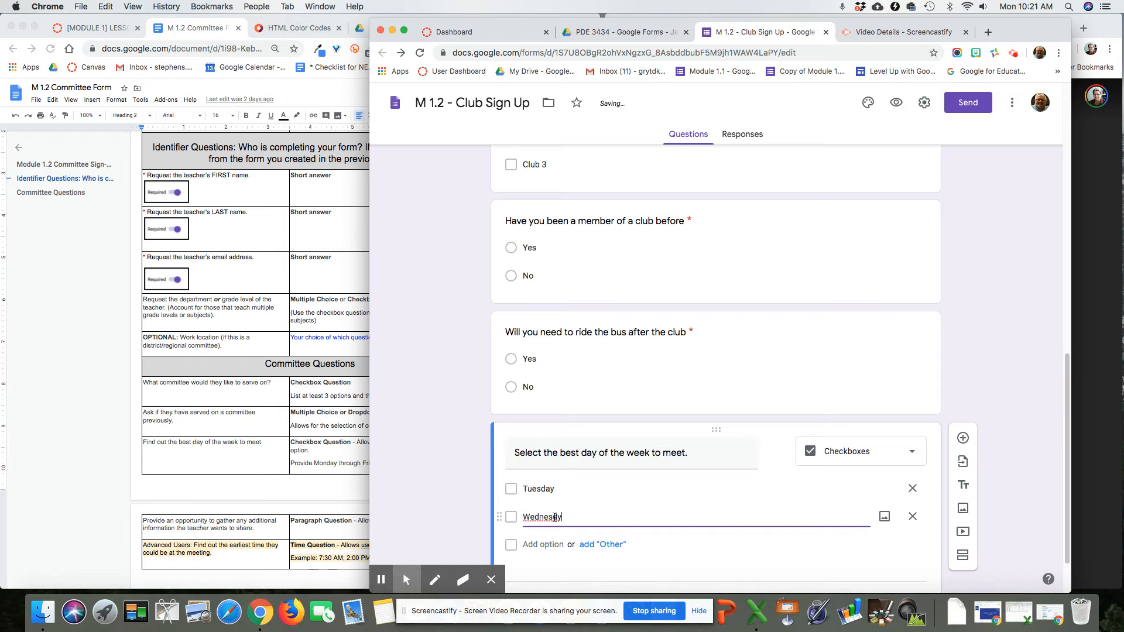
scroll(554, 517, "up", 15)
scroll(554, 517, "down", 4)
scroll(554, 517, "down", 8)
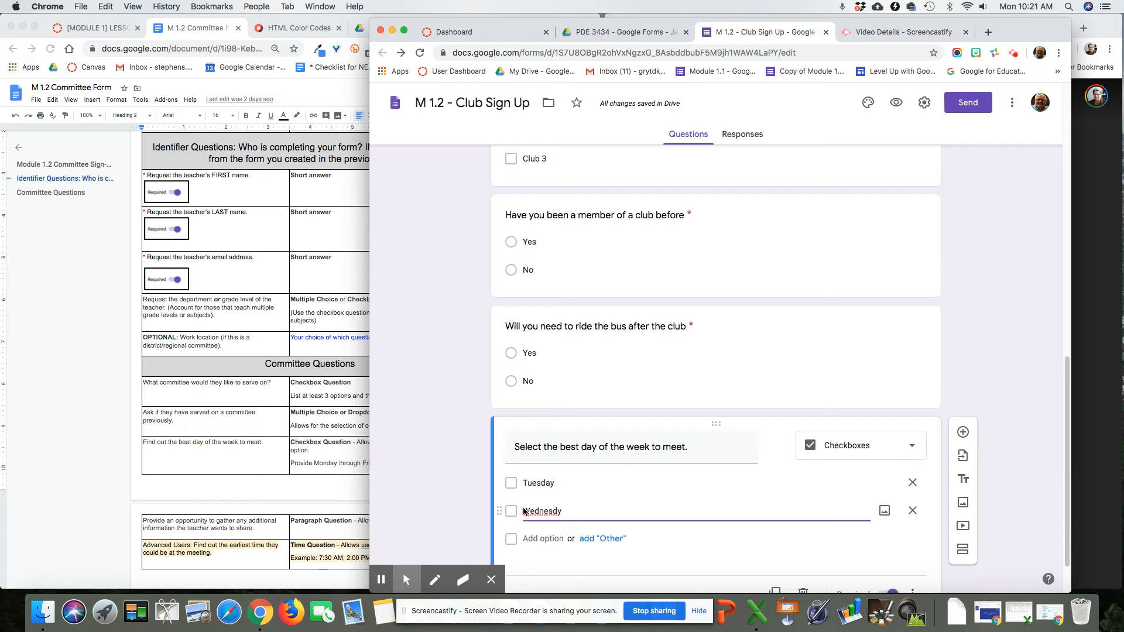
left_click(563, 512)
key("BackSpace")
left_click(550, 538)
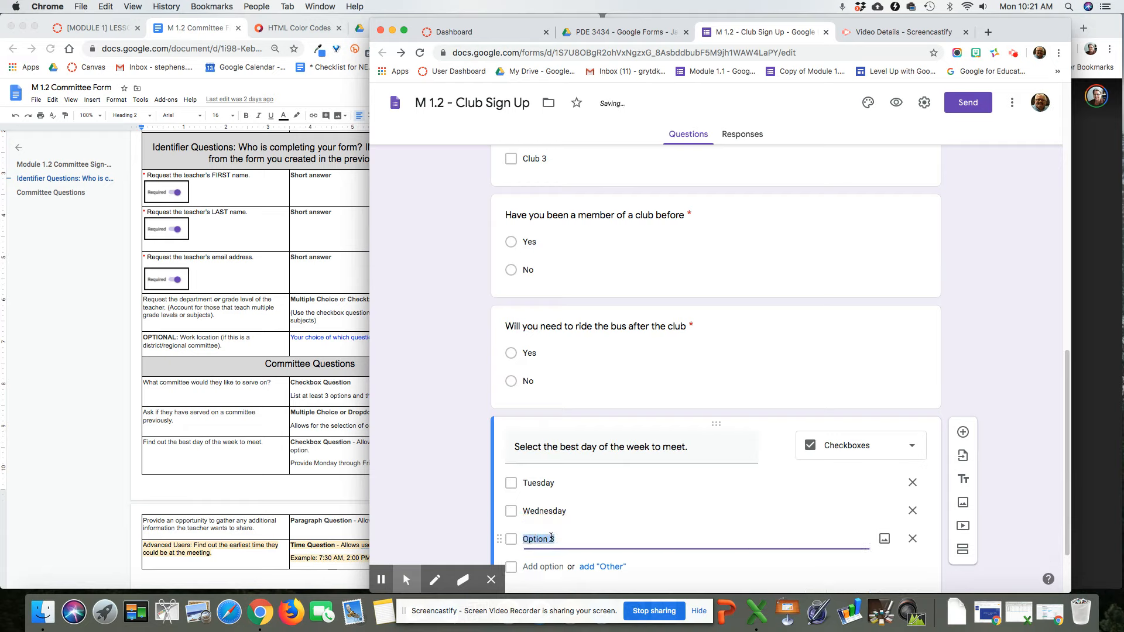
type("Thursday")
Step: Add the description 'You may select more than one day.' to the day question
scroll(584, 518, "down", 2)
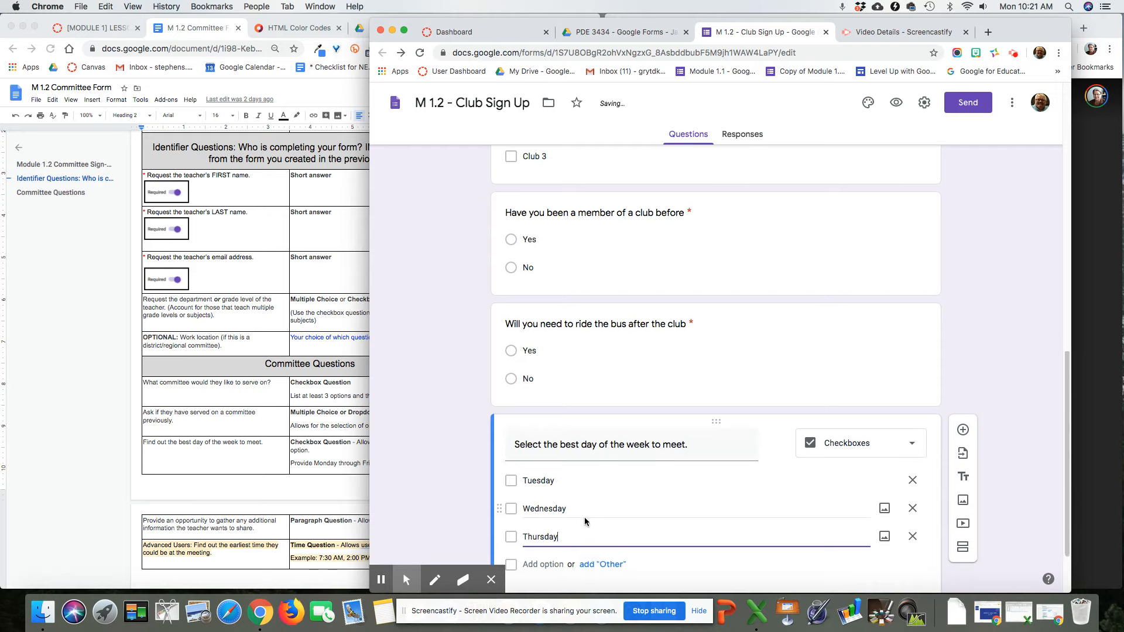
left_click(918, 566)
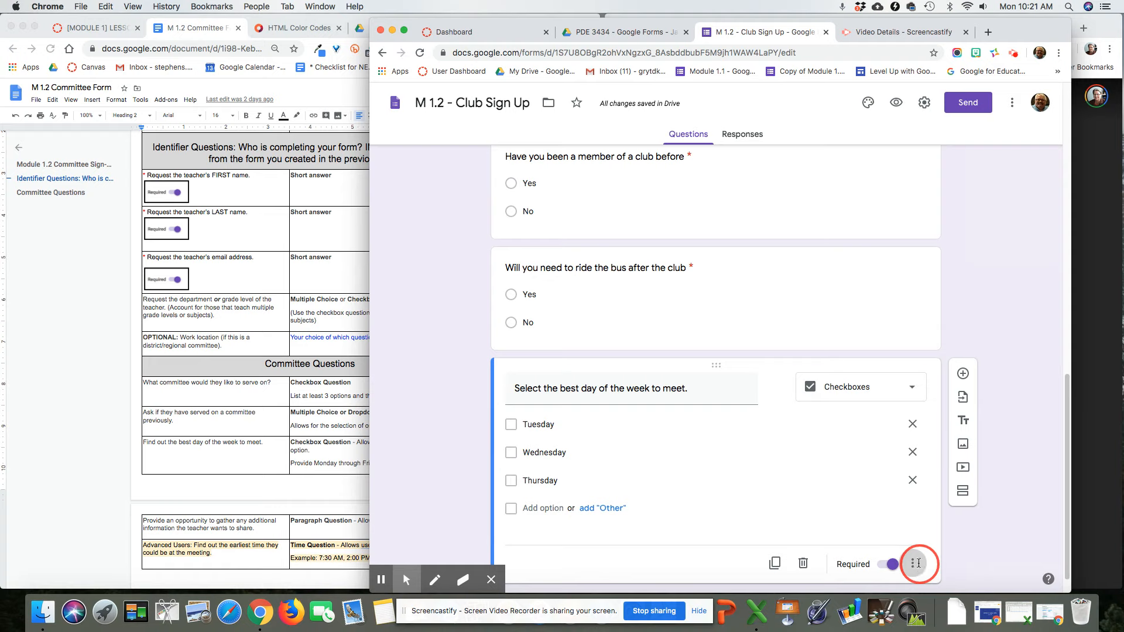
left_click(933, 508)
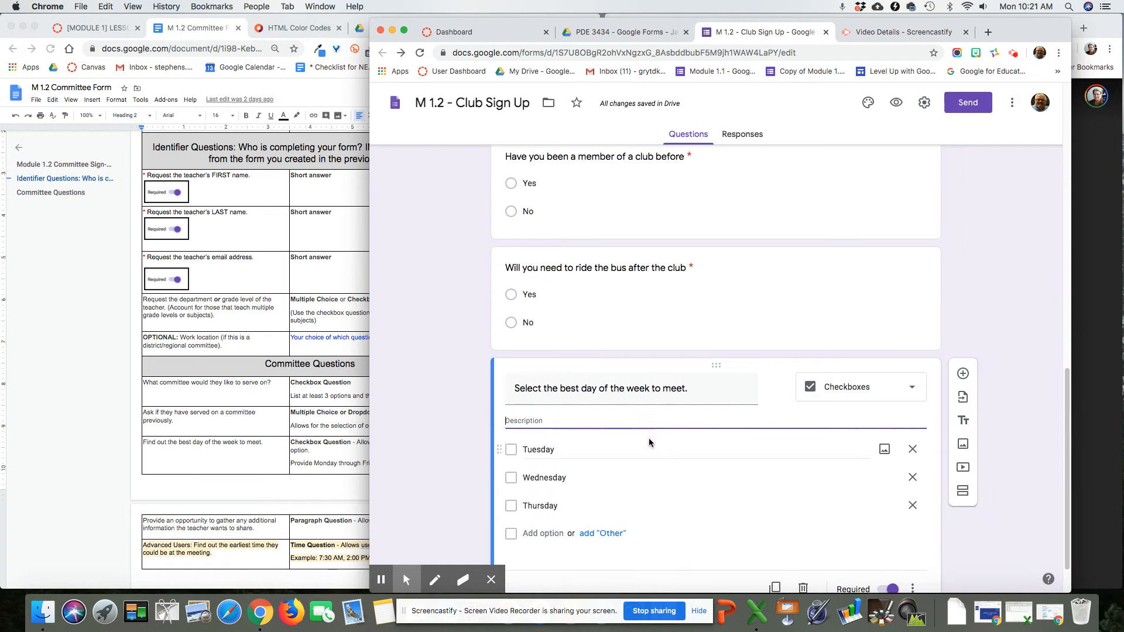
type("You may select m")
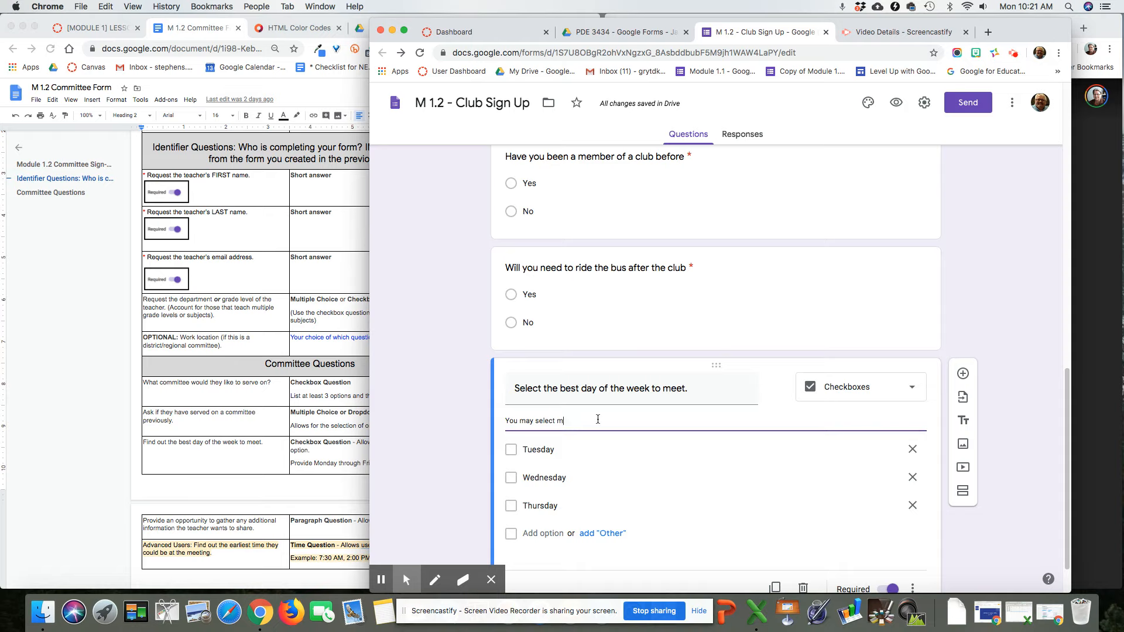
type("ore than one day.")
scroll(598, 420, "down", 2)
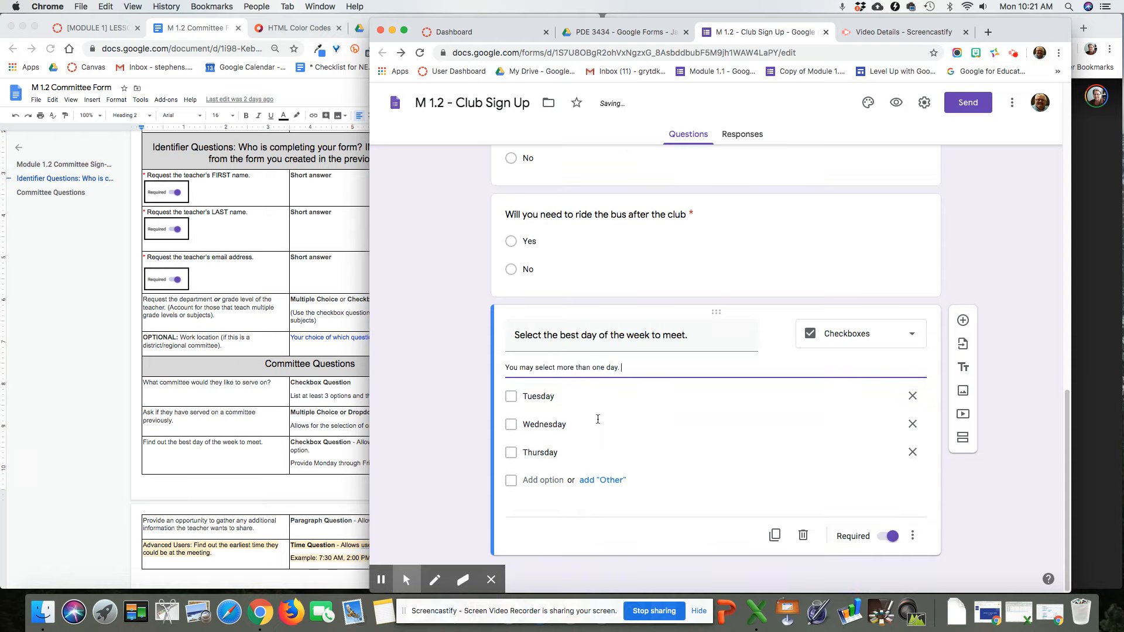
Step: Add a Paragraph question 'What questions do you have?' below the day-of-week question
left_click(963, 320)
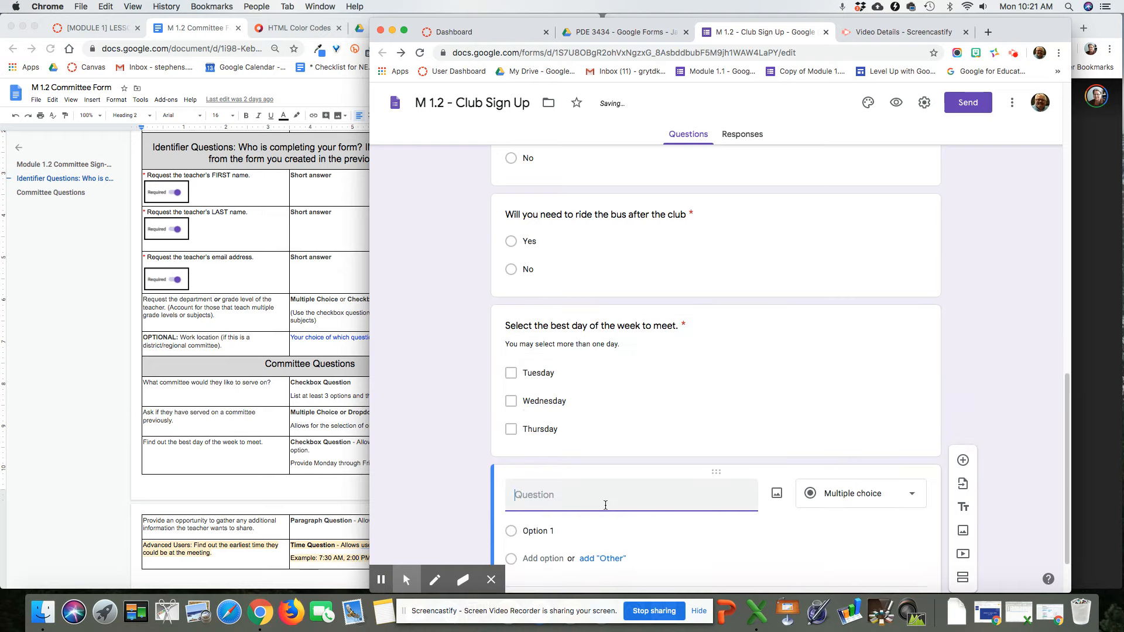
type("What que")
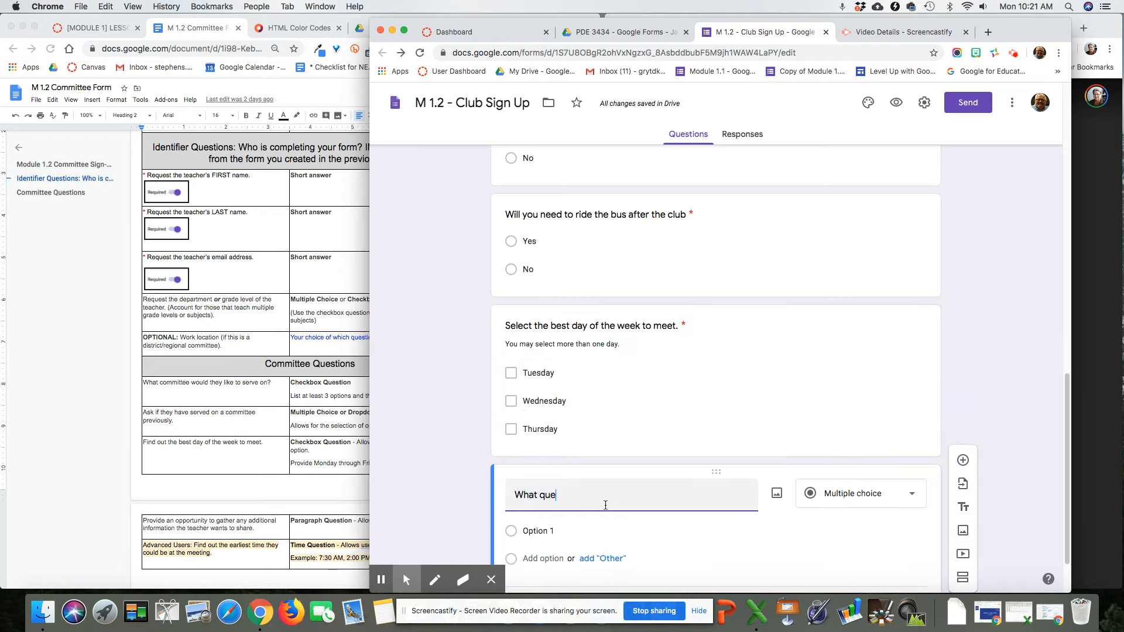
type("stions do you have?")
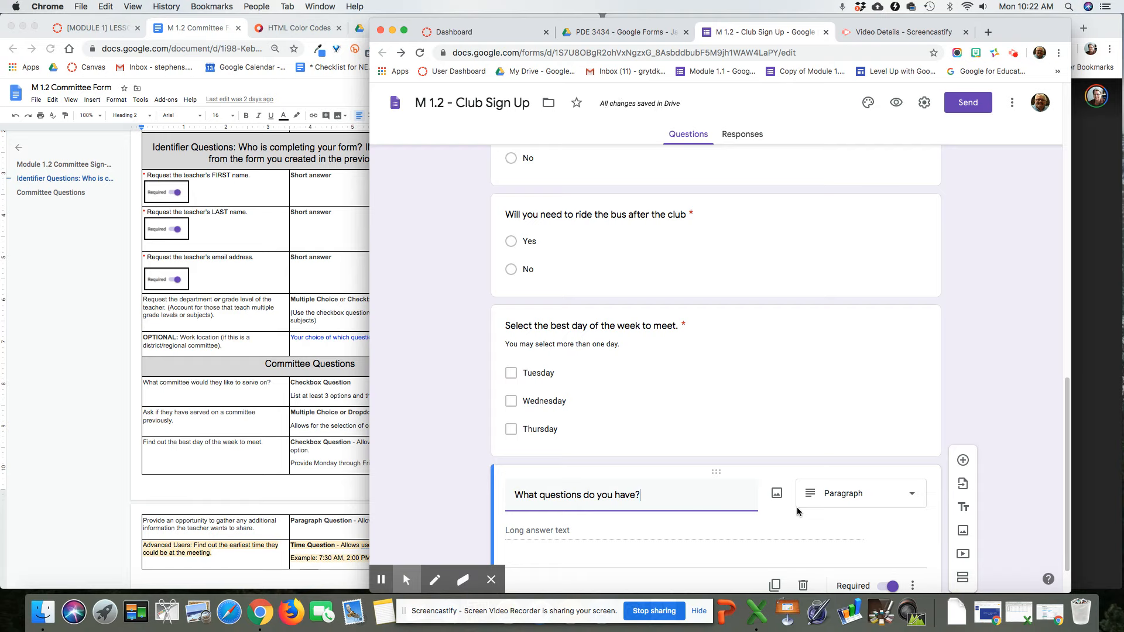
scroll(798, 512, "down", 1)
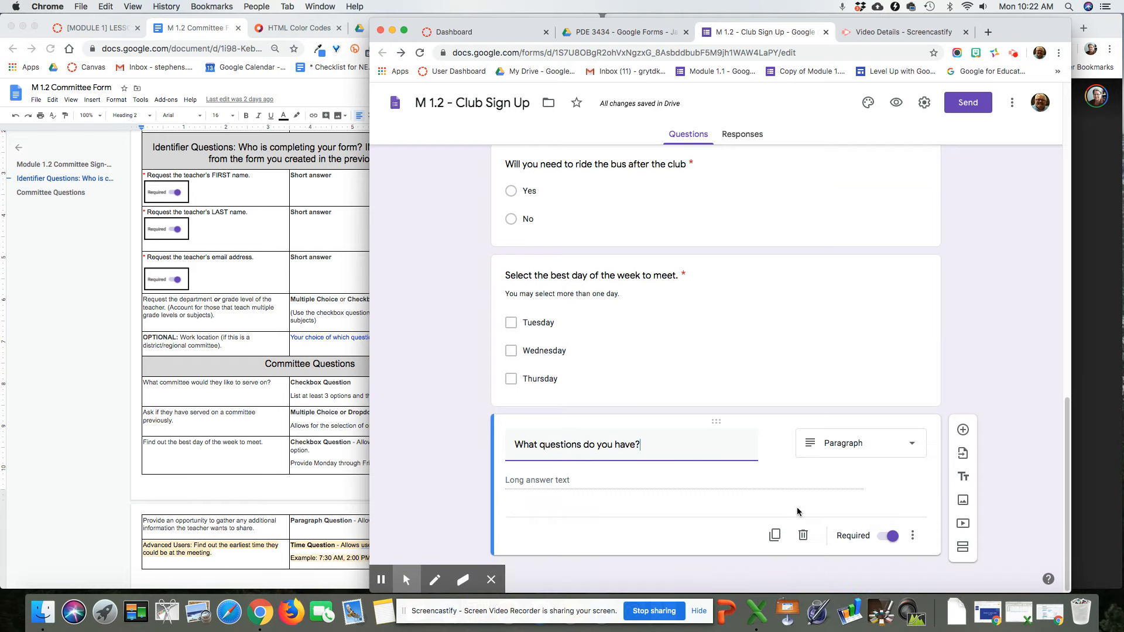
left_click(876, 458)
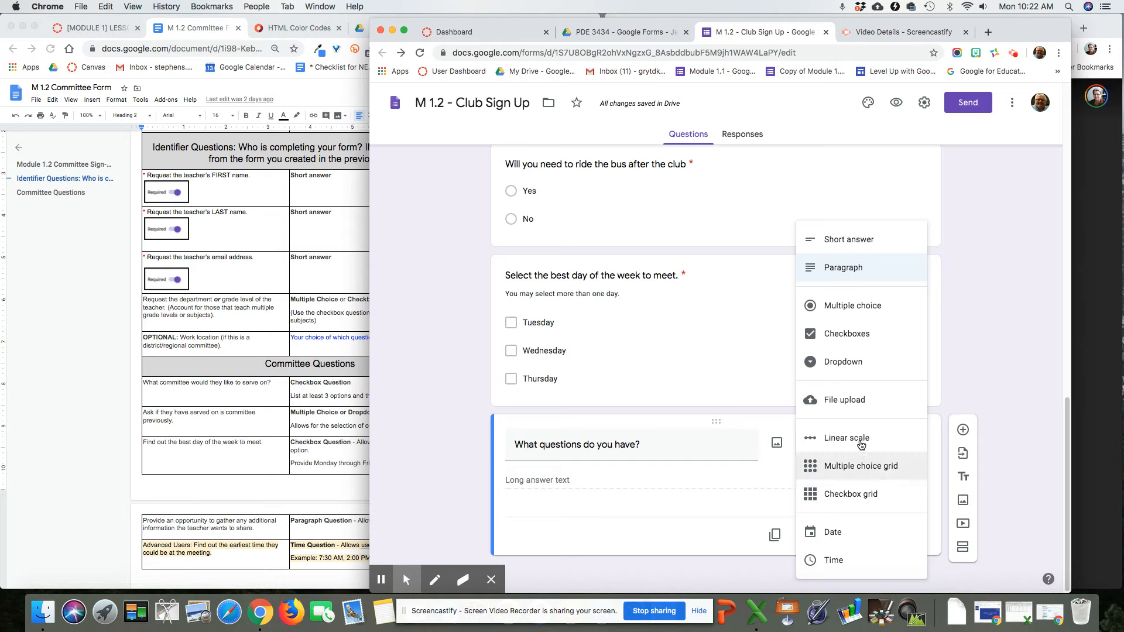
left_click(847, 270)
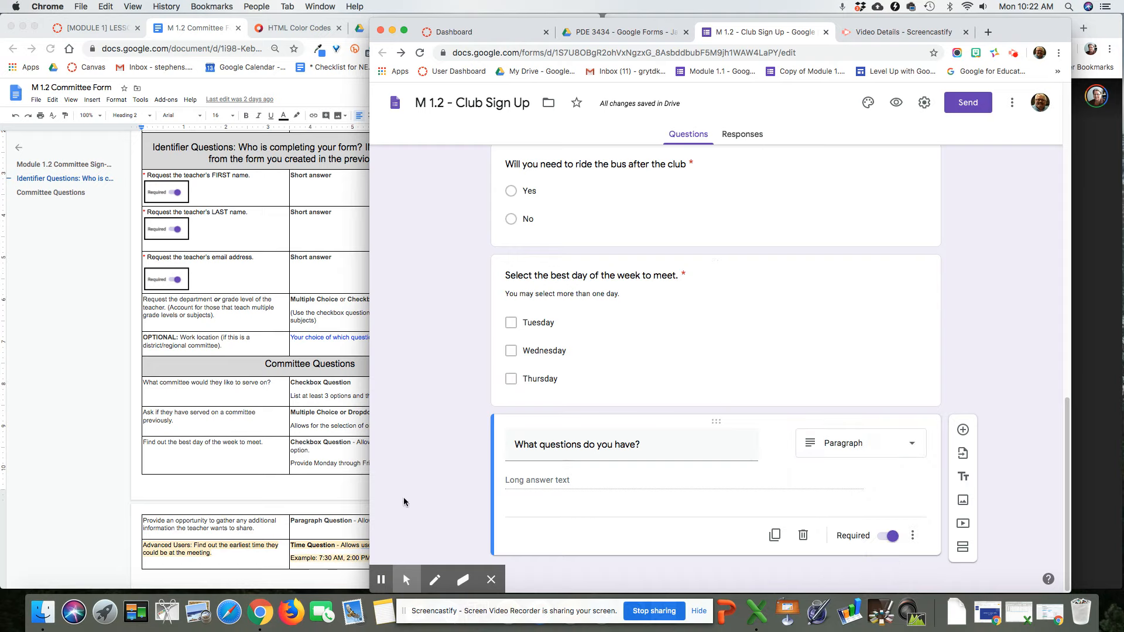
left_click(262, 548)
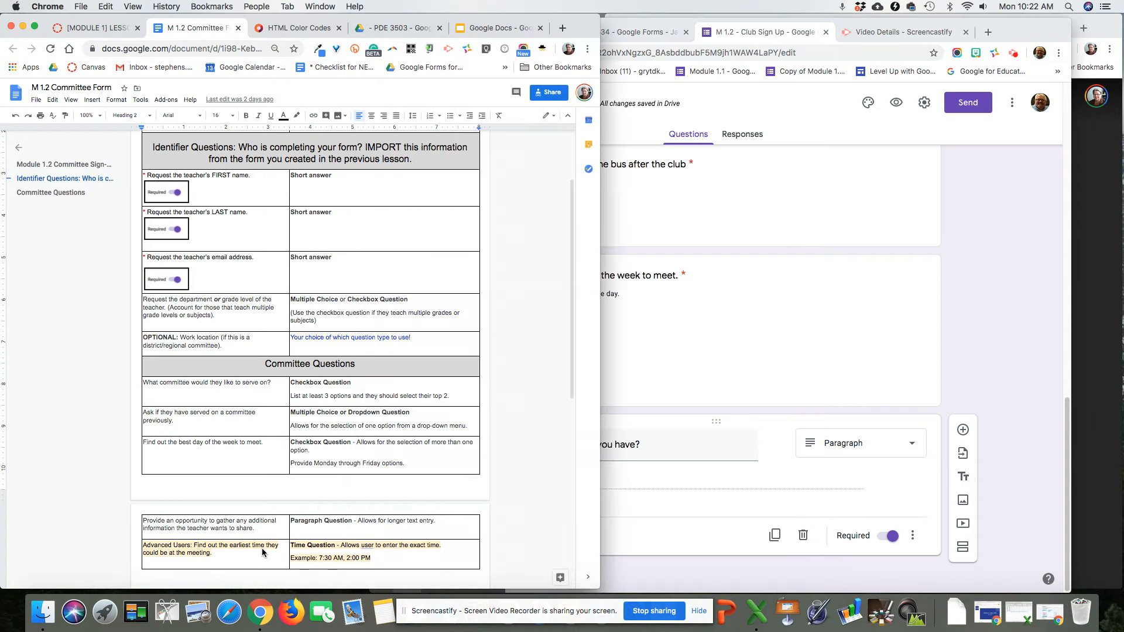
scroll(262, 548, "down", 5)
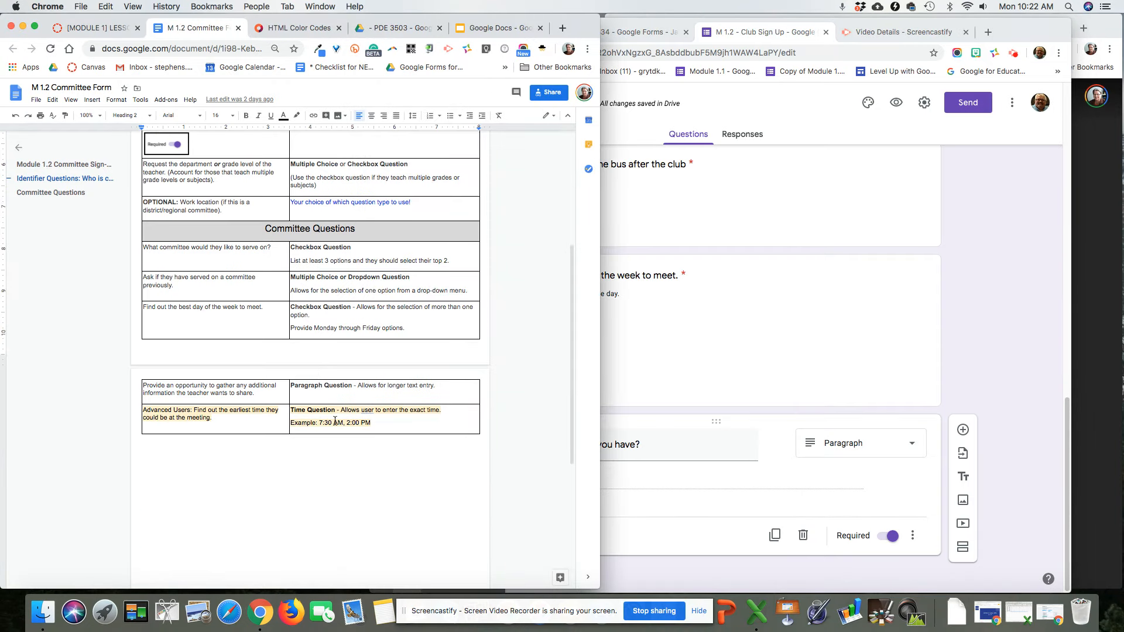
scroll(277, 424, "up", 8)
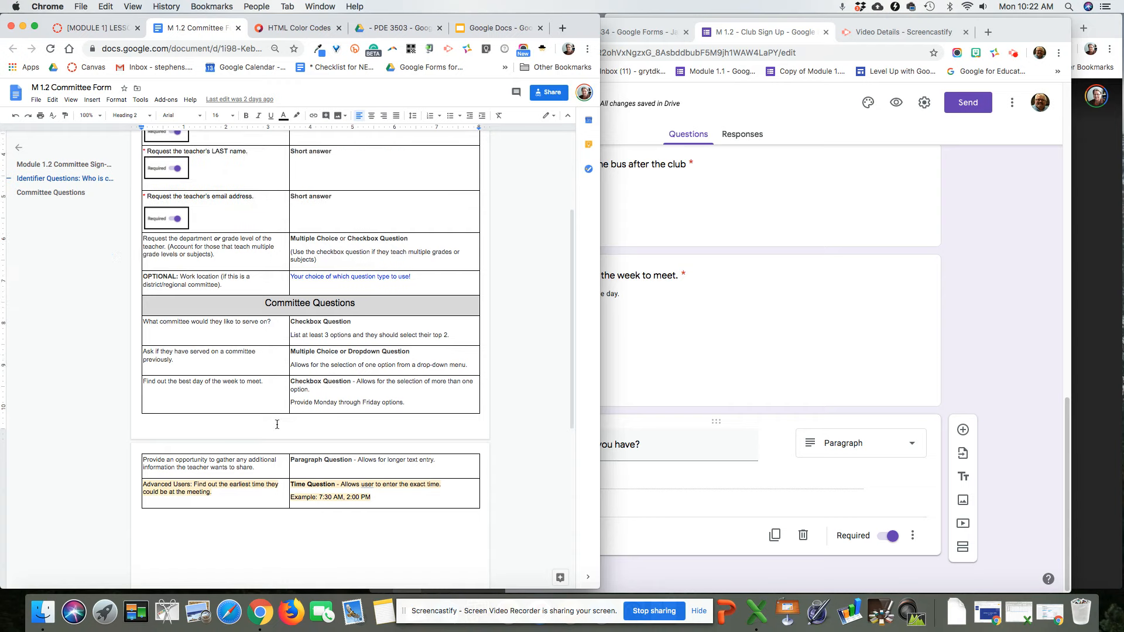
scroll(277, 424, "down", 4)
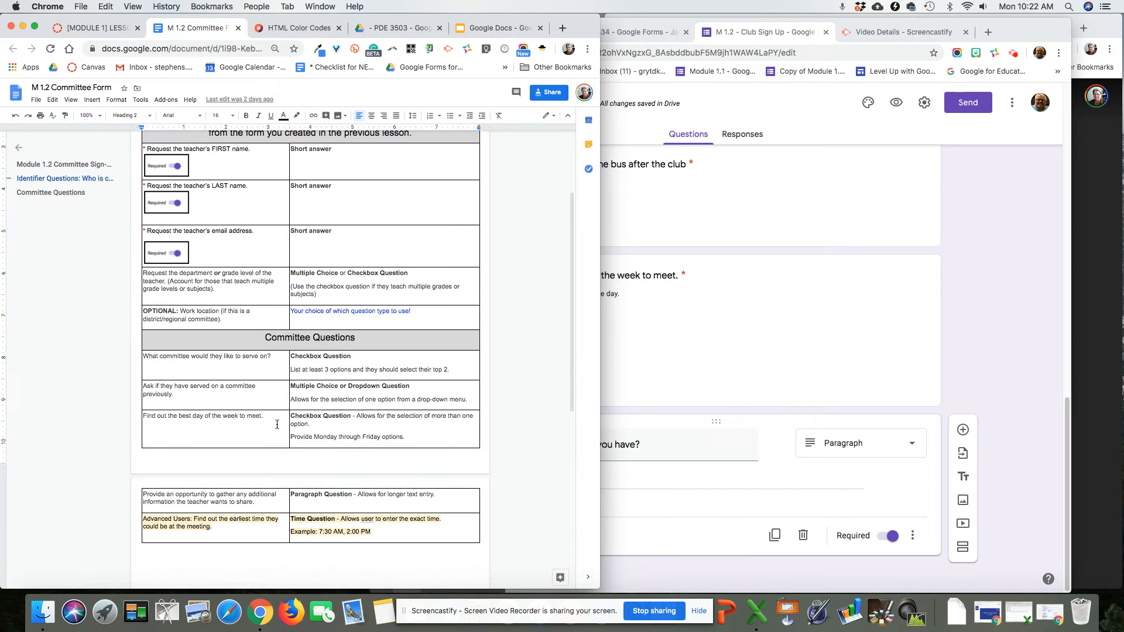
left_click(1015, 368)
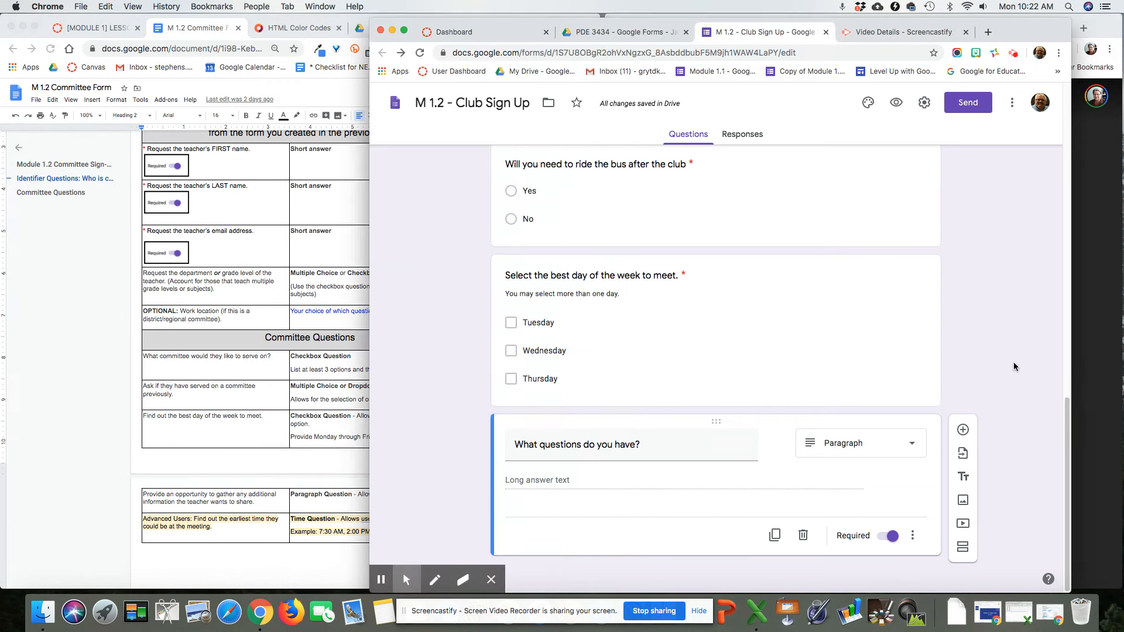
Step: Change the bus question from Multiple choice to Dropdown and open the form preview
scroll(1015, 367, "up", 15)
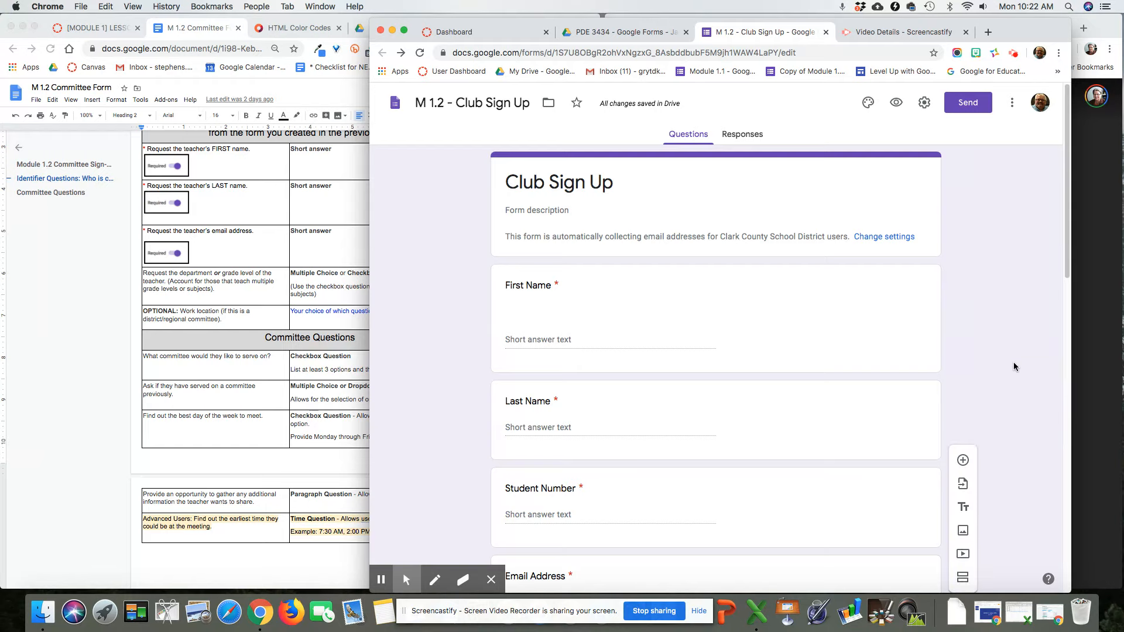
scroll(1015, 375, "down", 3)
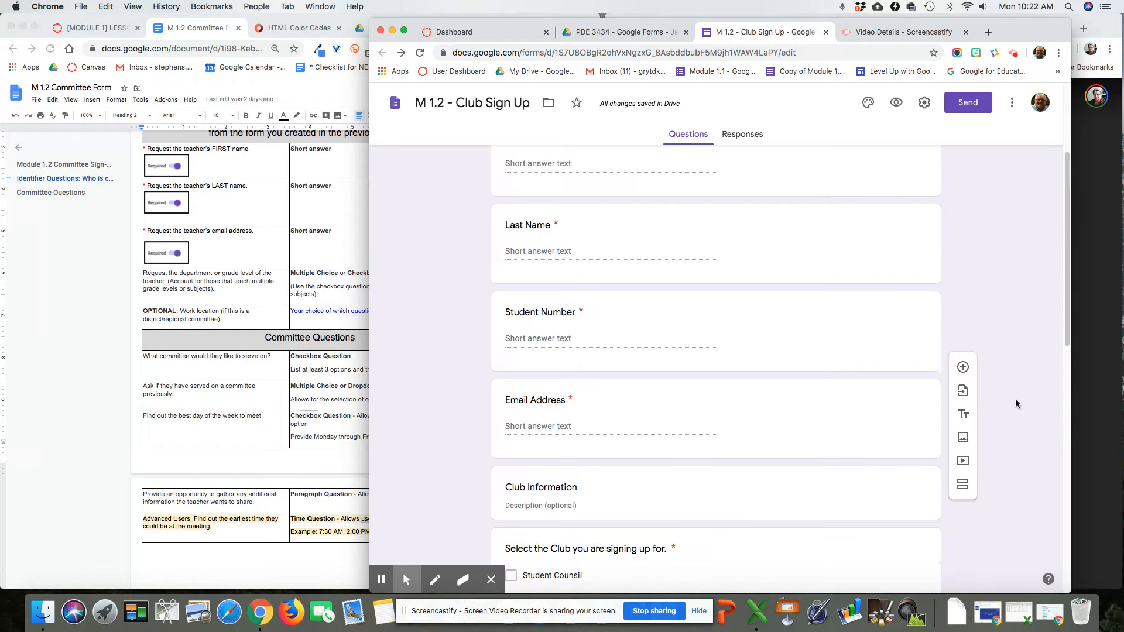
scroll(1014, 403, "down", 5)
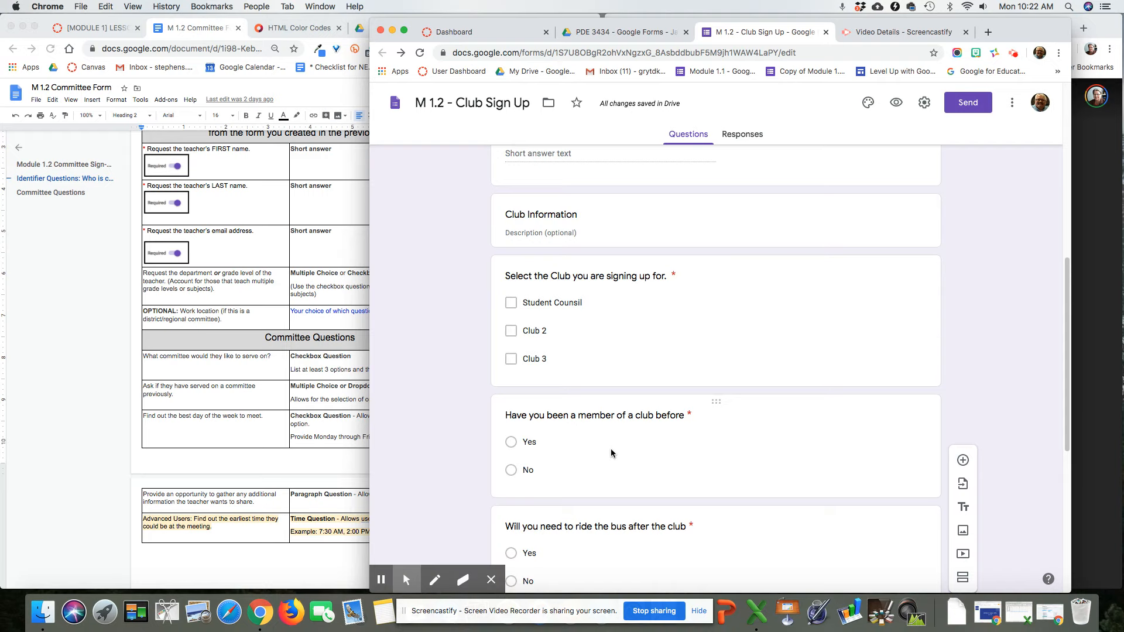
scroll(611, 453, "down", 2)
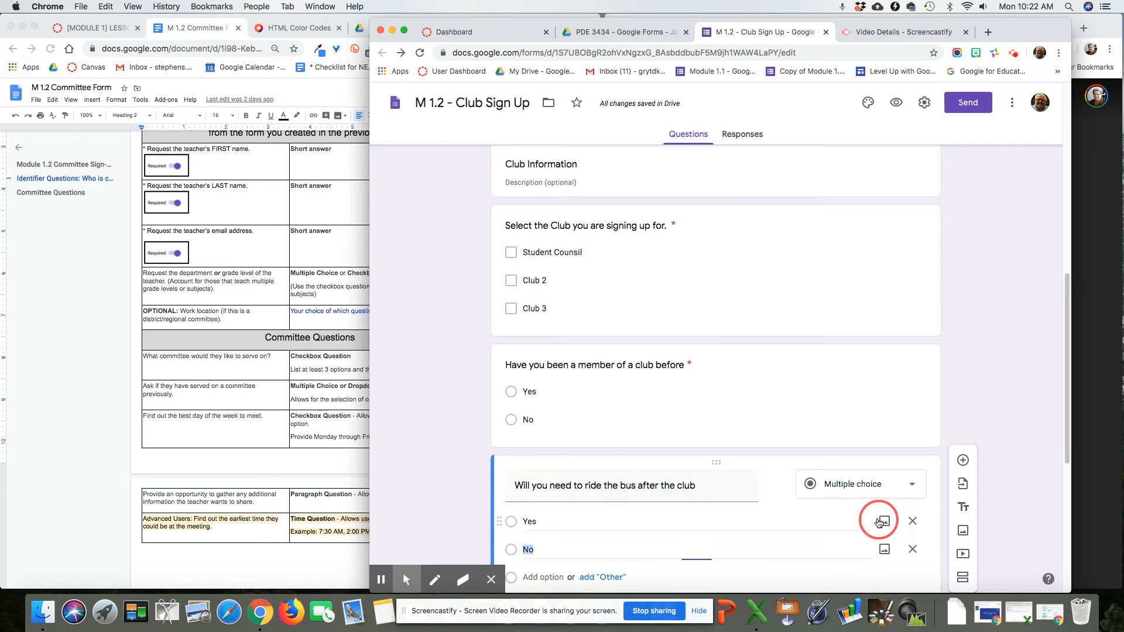
left_click(890, 486)
left_click(913, 361)
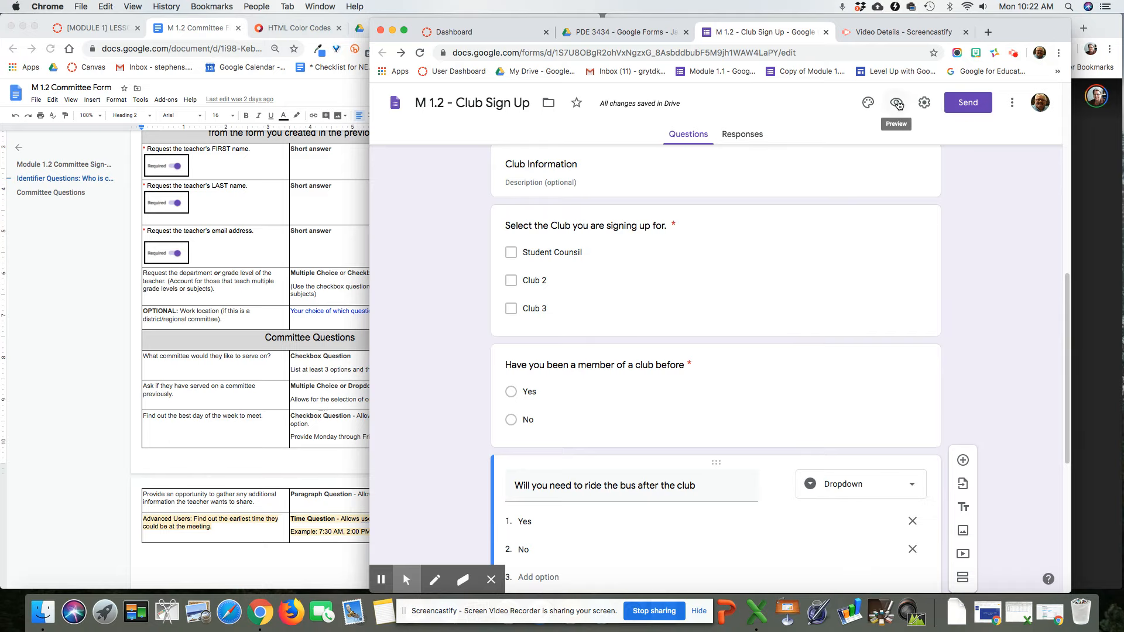
left_click(896, 103)
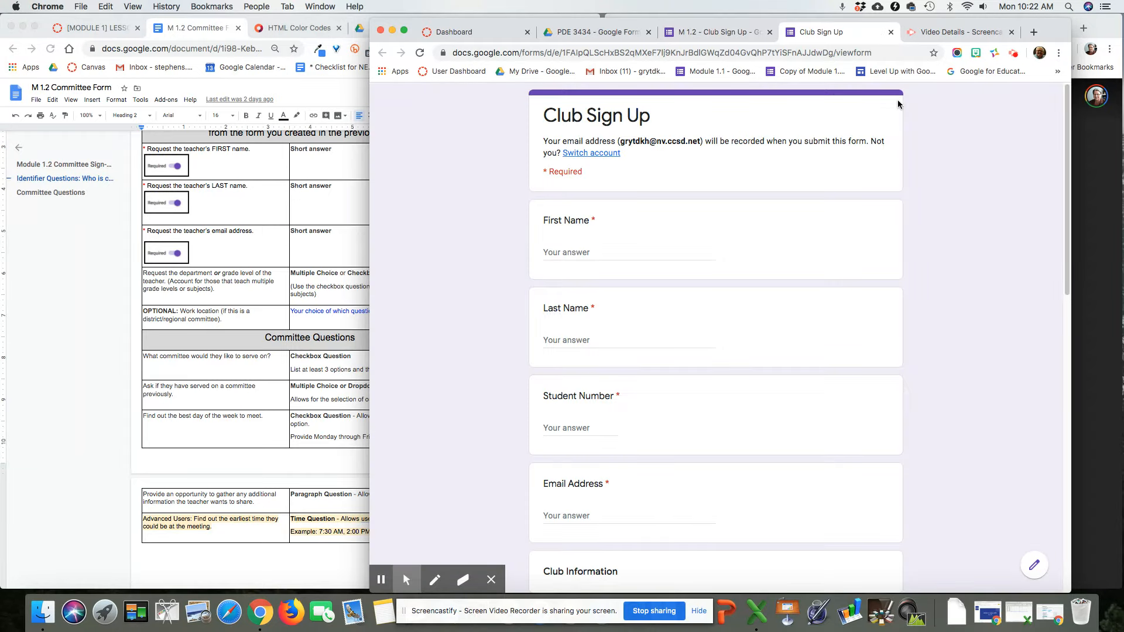
Step: Enter the test respondent's first and last name, a student number and an email address
left_click(569, 251)
type("Student 1")
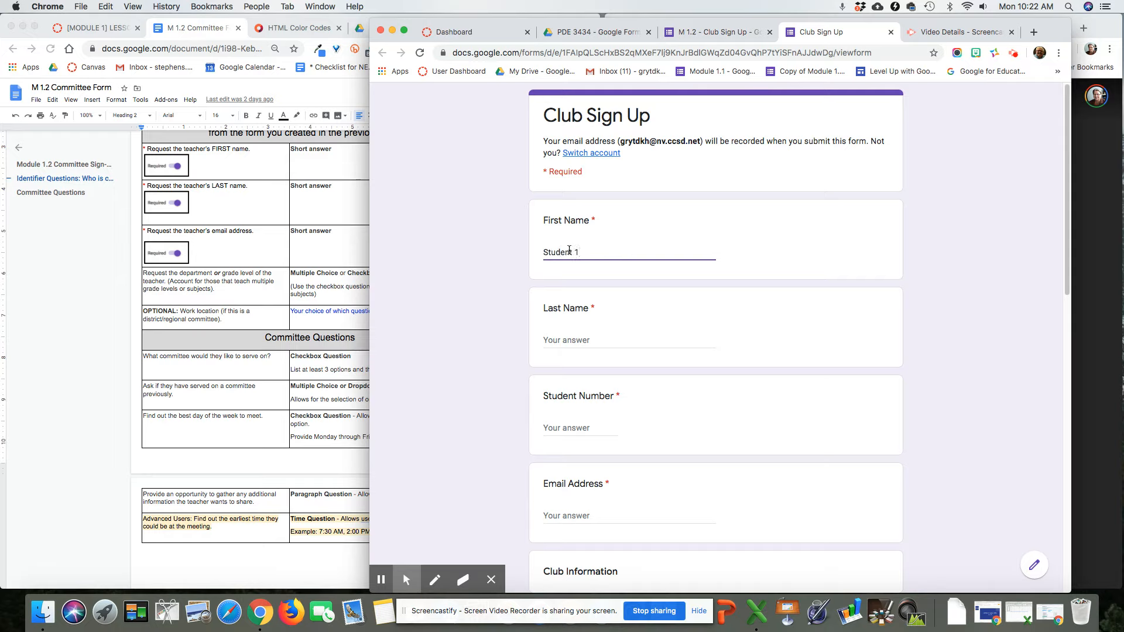
key("Tab")
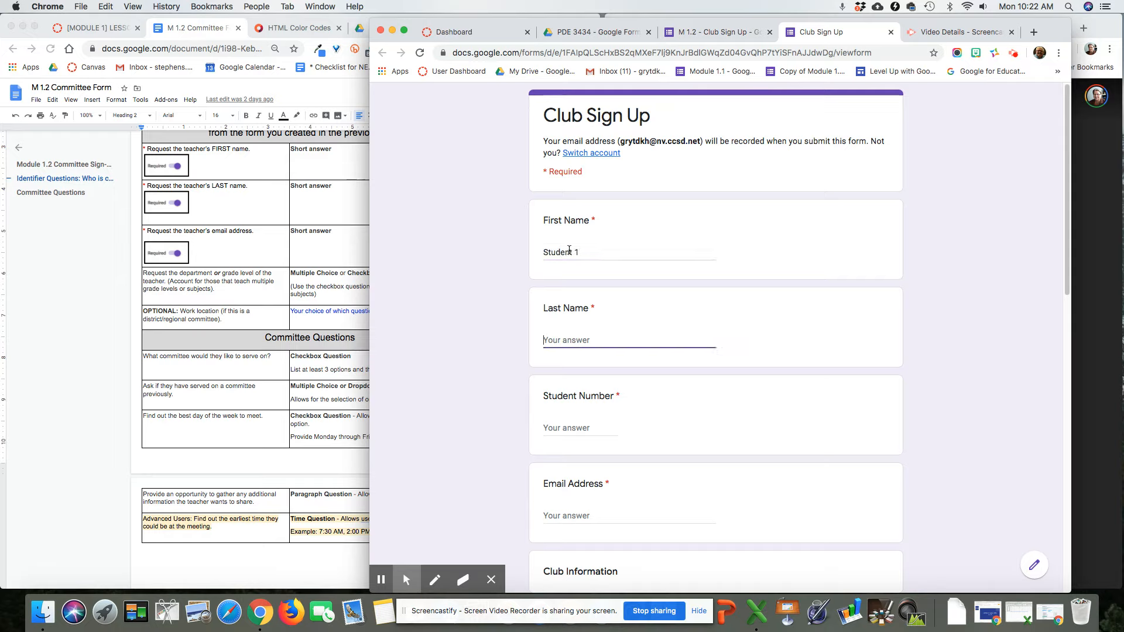
type("Student 1")
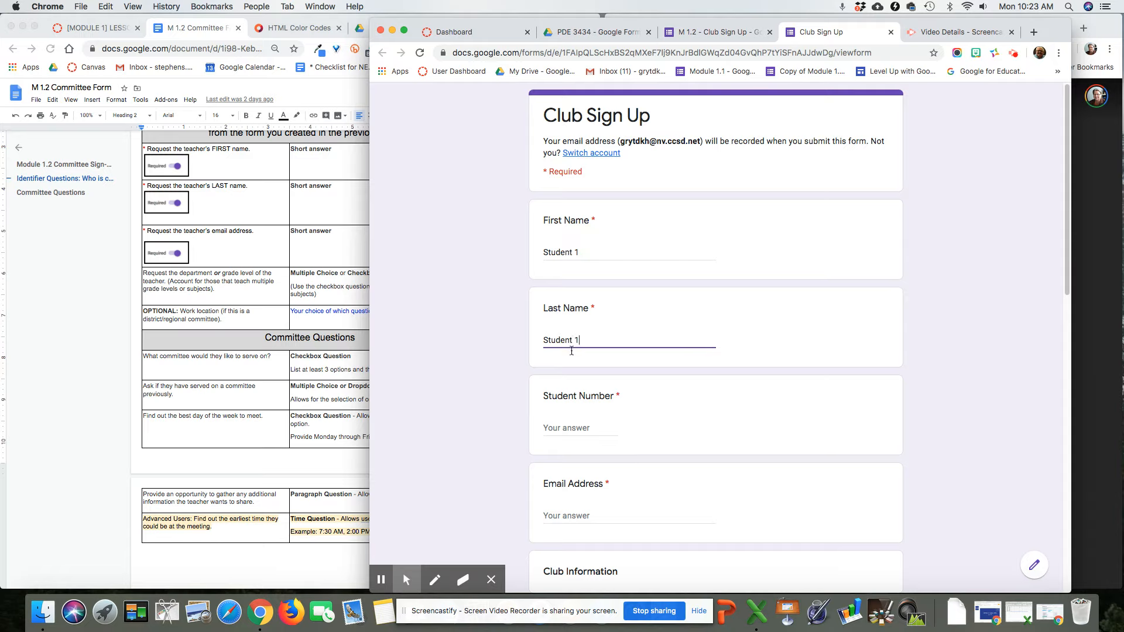
left_click(592, 431)
type("121212")
left_click(588, 517)
Step: Pick Student Counsil and Club 2, Yes for prior membership, Yes for bus, and Wednesday
scroll(588, 520, "down", 3)
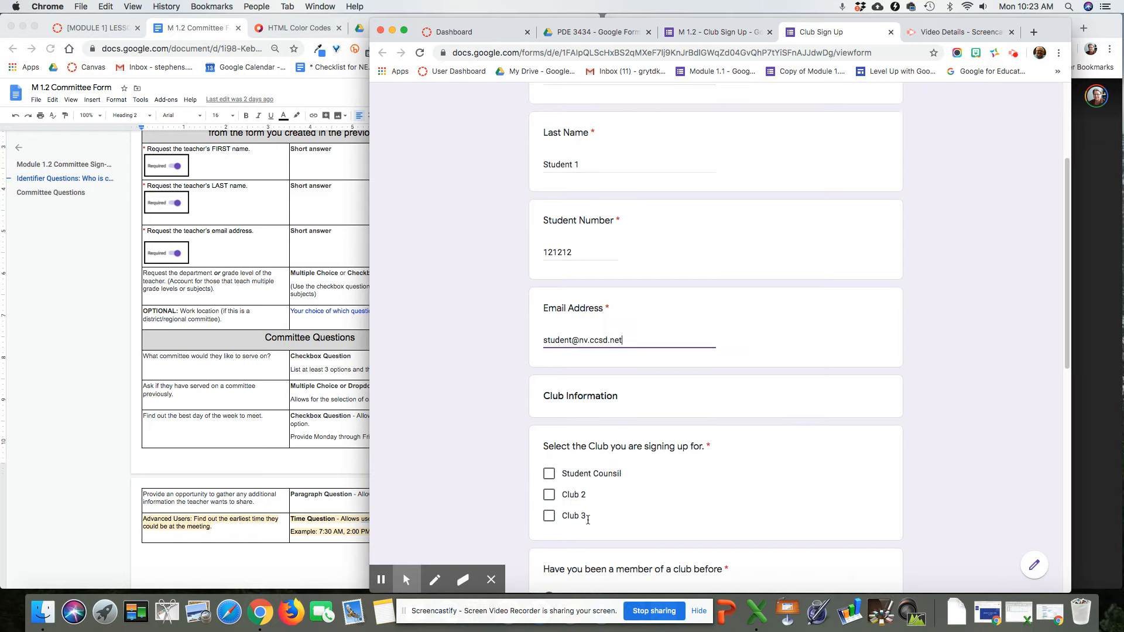
scroll(588, 519, "down", 1)
left_click(548, 466)
left_click(549, 445)
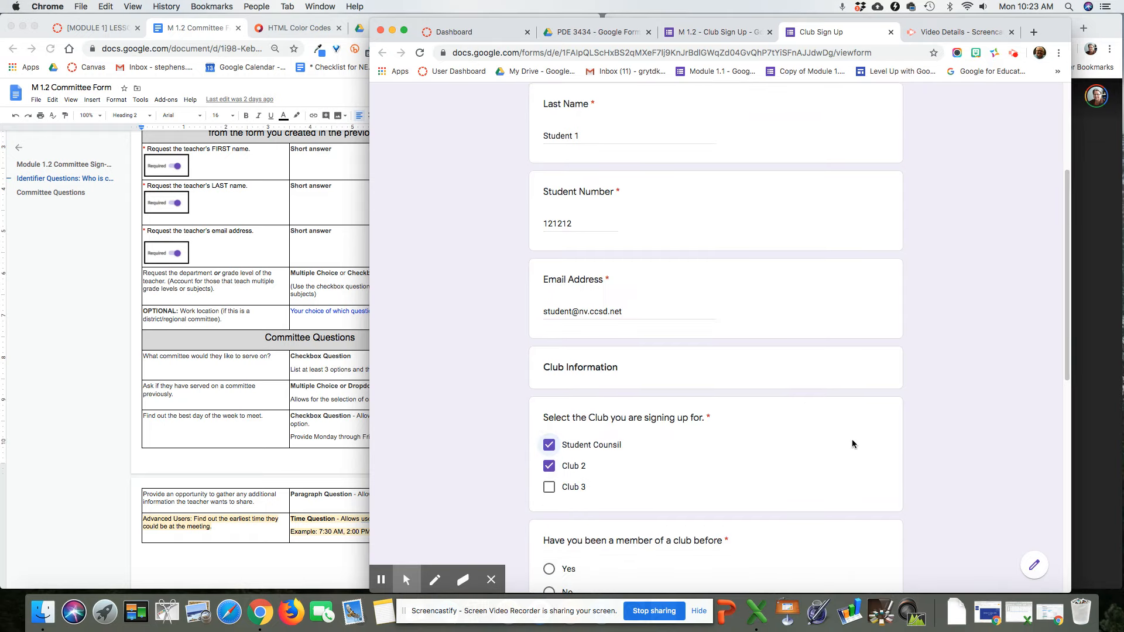
scroll(852, 440, "down", 4)
left_click(550, 333)
left_click(624, 448)
left_click(596, 482)
scroll(796, 485, "down", 3)
left_click(549, 407)
left_click(566, 510)
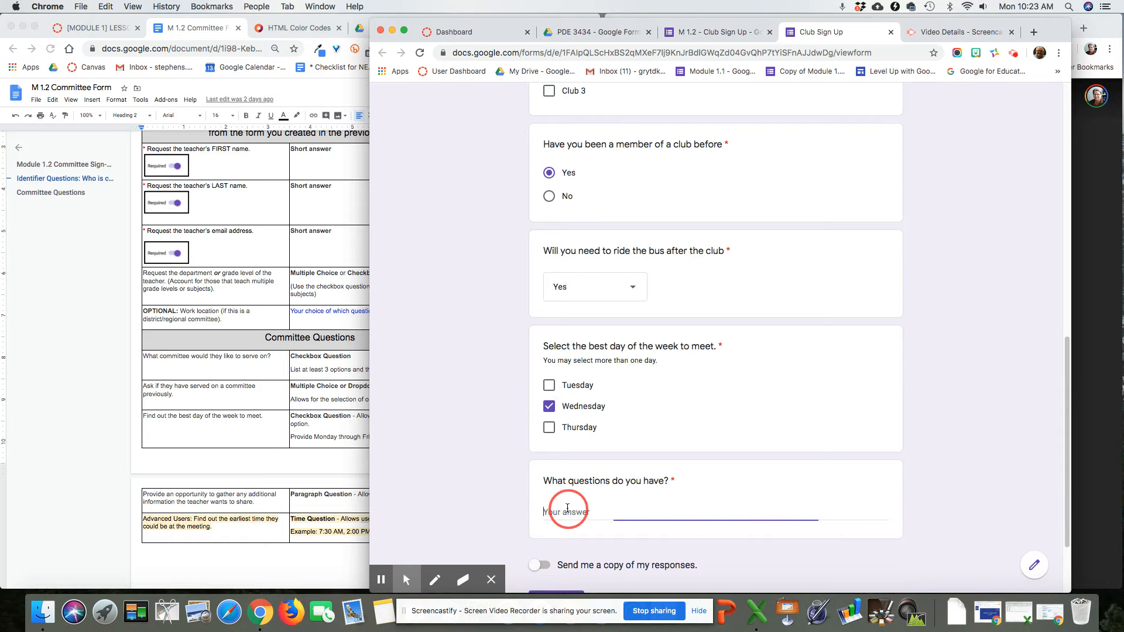
scroll(685, 511, "down", 2)
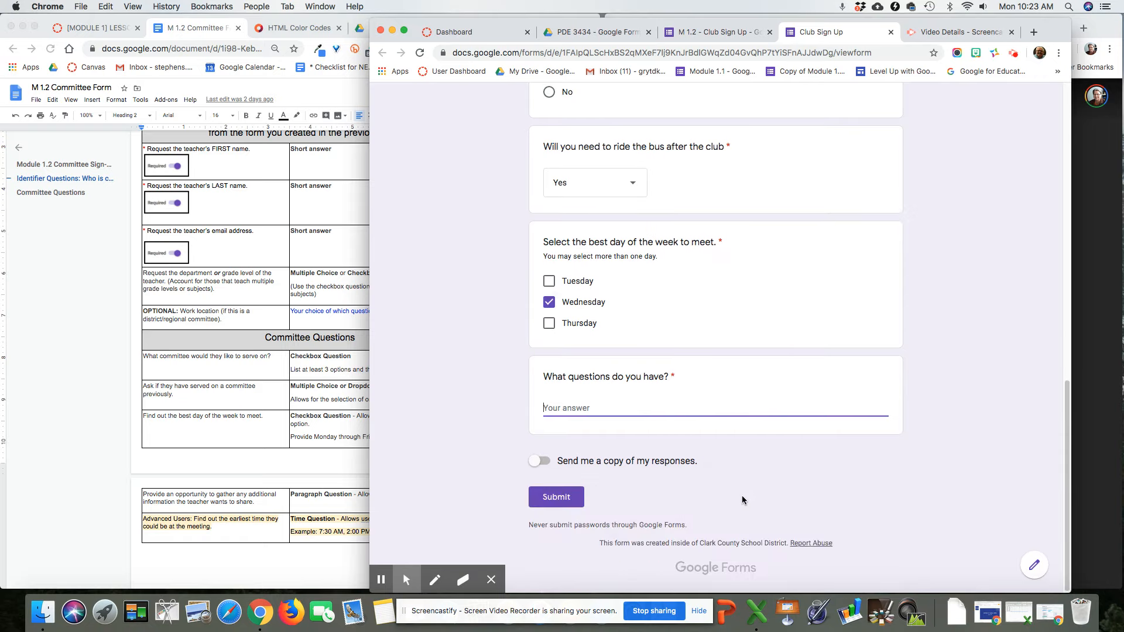
Step: Answer the required questions field with 'nothing right now' and submit the test response
left_click(559, 499)
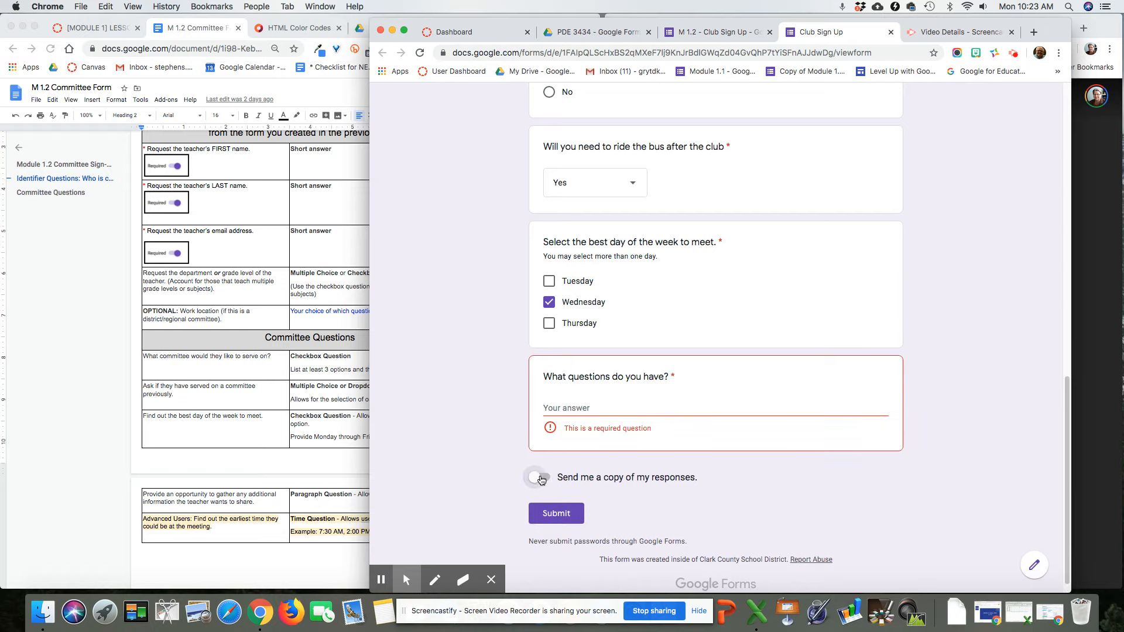
left_click(588, 414)
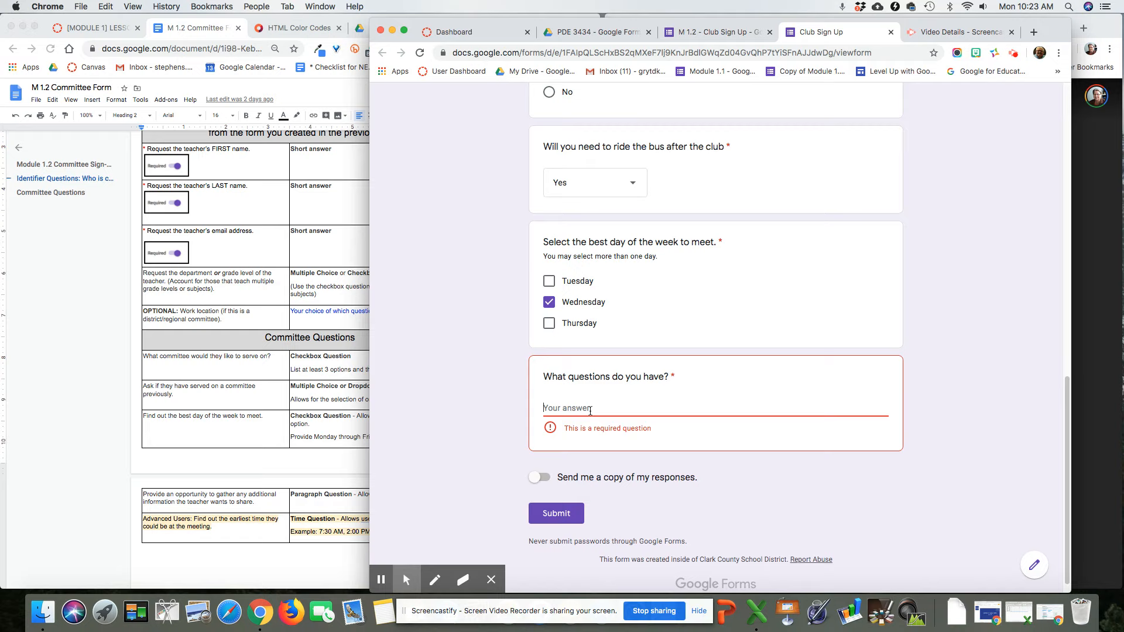
type("nothing")
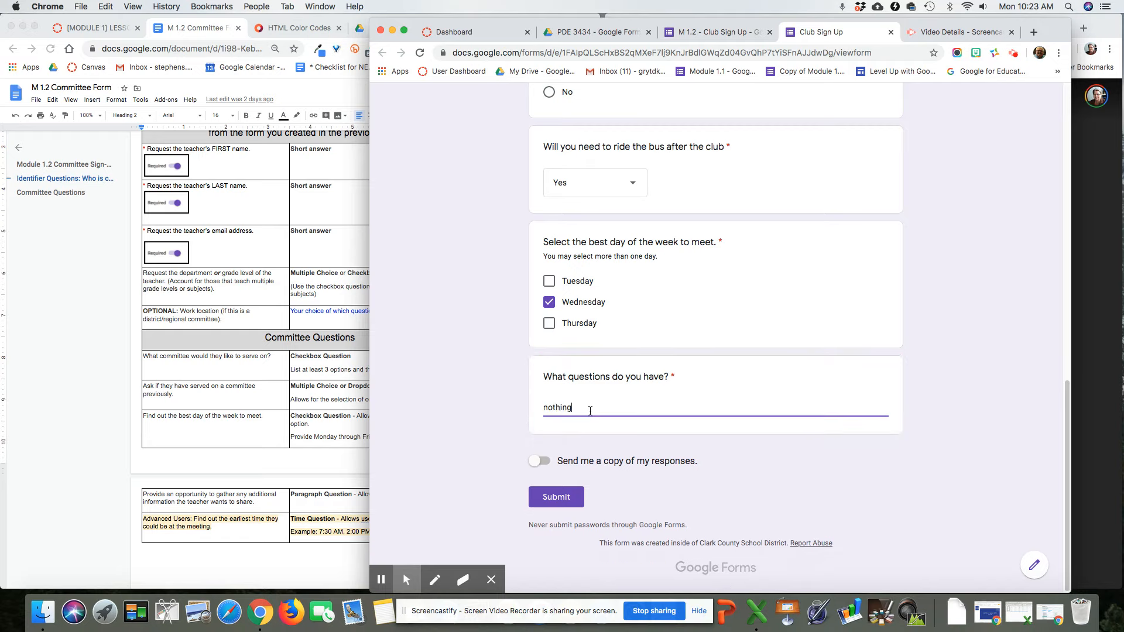
type(" right now")
left_click(562, 495)
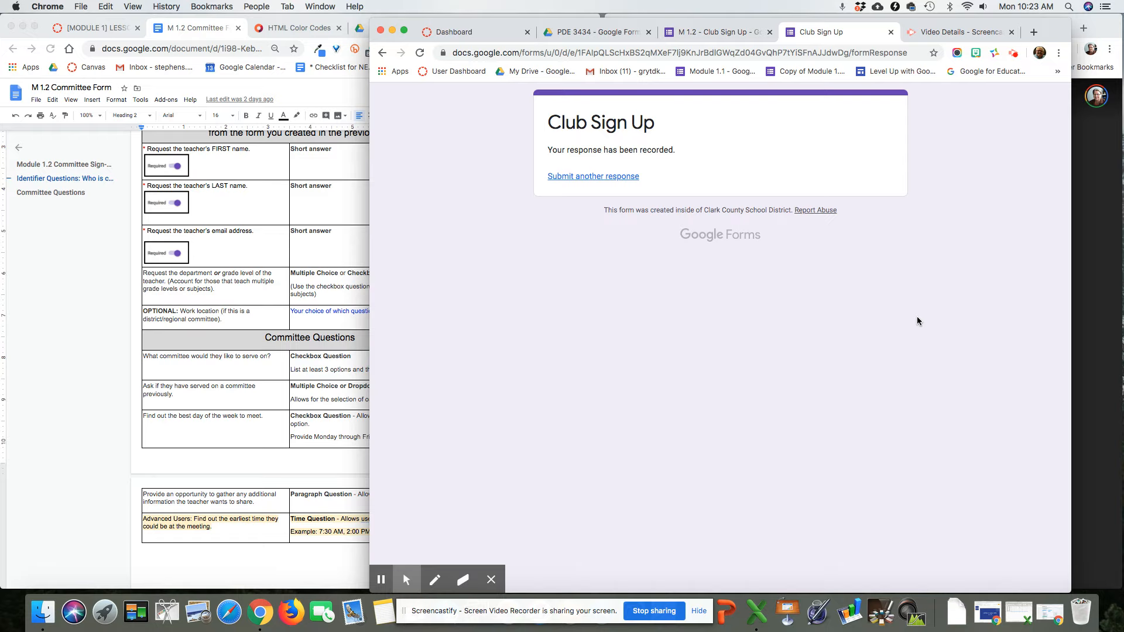
Step: In the editor, make the 'What questions do you have?' and best-day questions optional
left_click(717, 33)
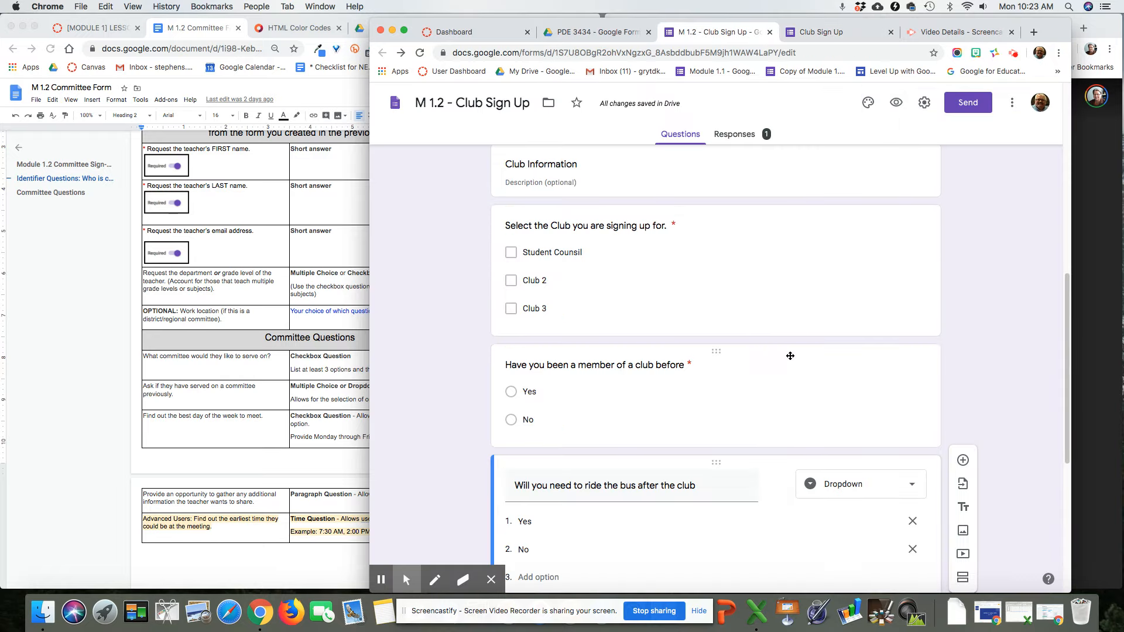
scroll(740, 286, "down", 5)
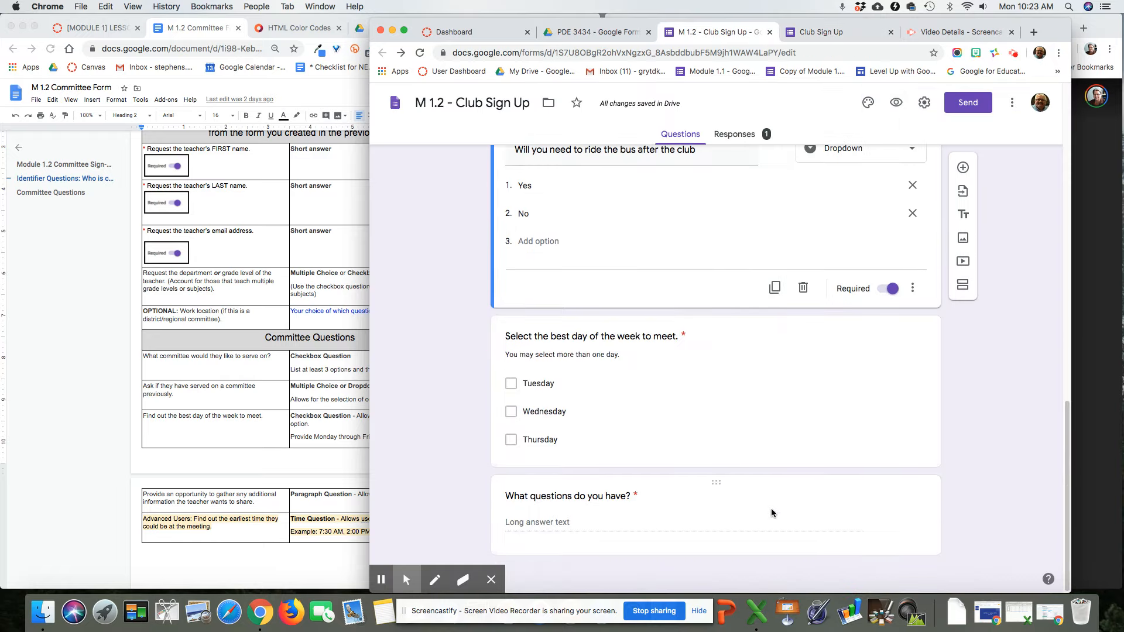
left_click(764, 510)
left_click(881, 539)
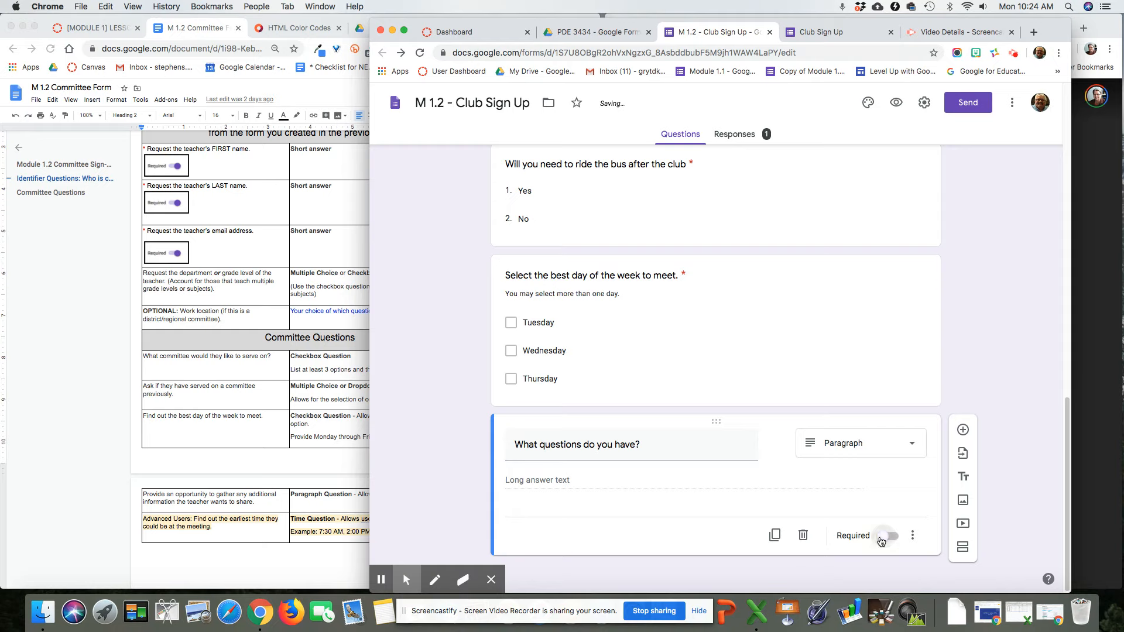
scroll(769, 405, "up", 2)
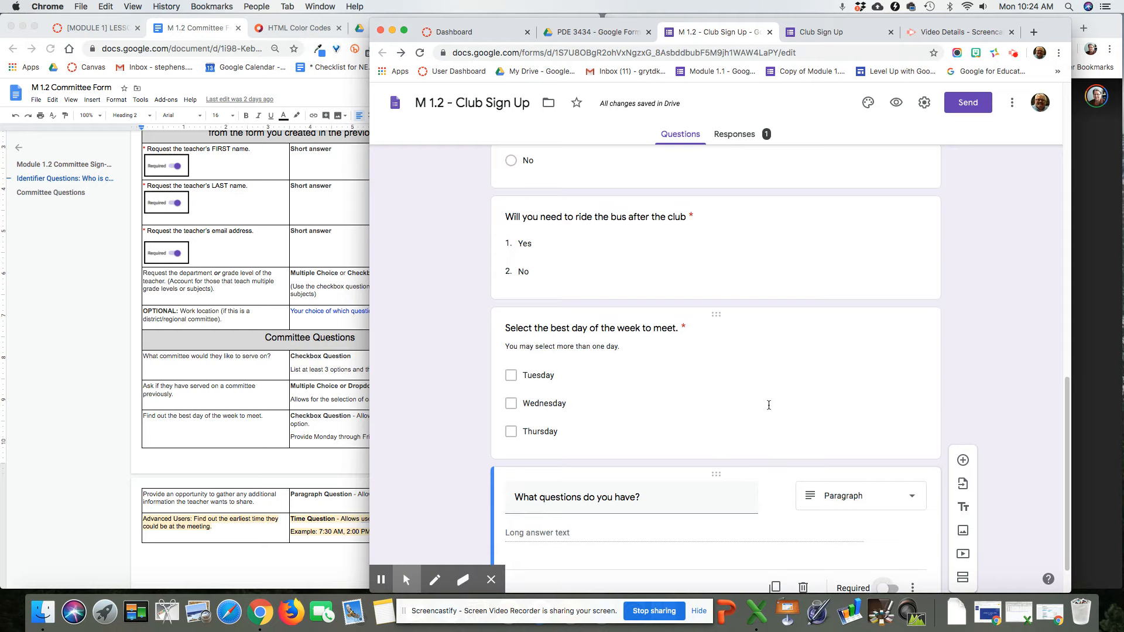
left_click(769, 405)
left_click(880, 540)
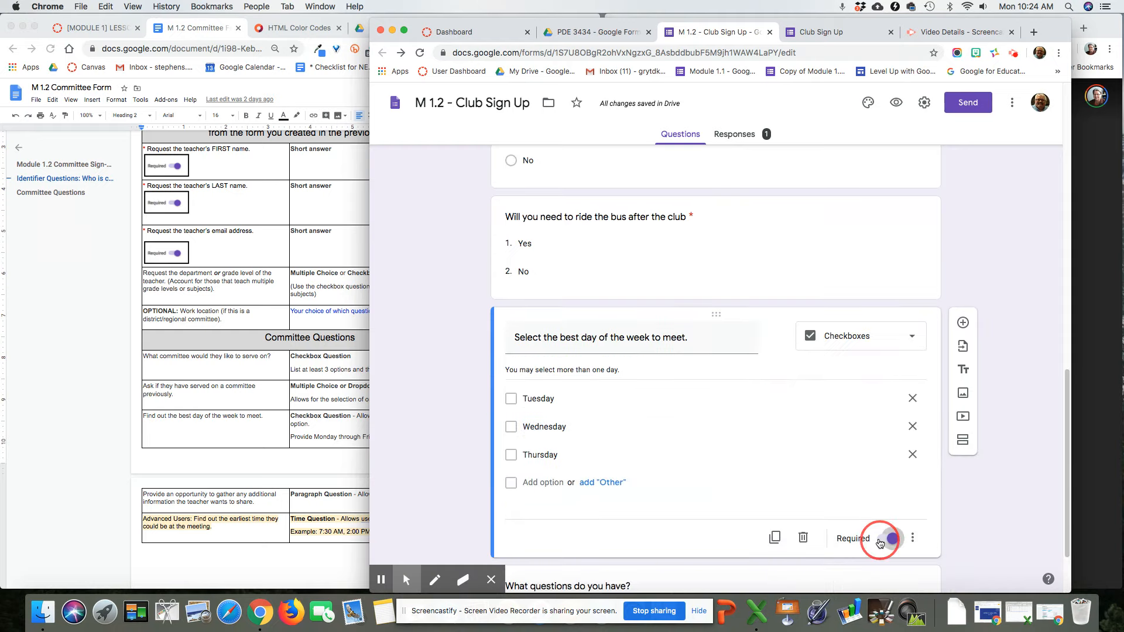
Step: Make the club-membership question optional, leaving the bus question required
scroll(823, 512, "up", 3)
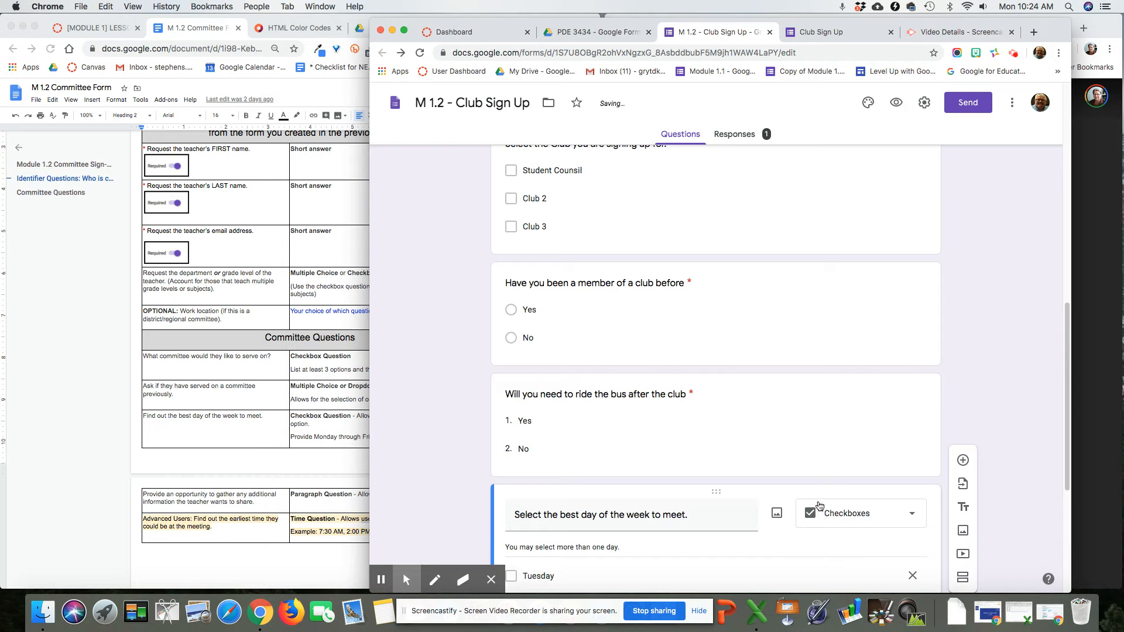
left_click(815, 439)
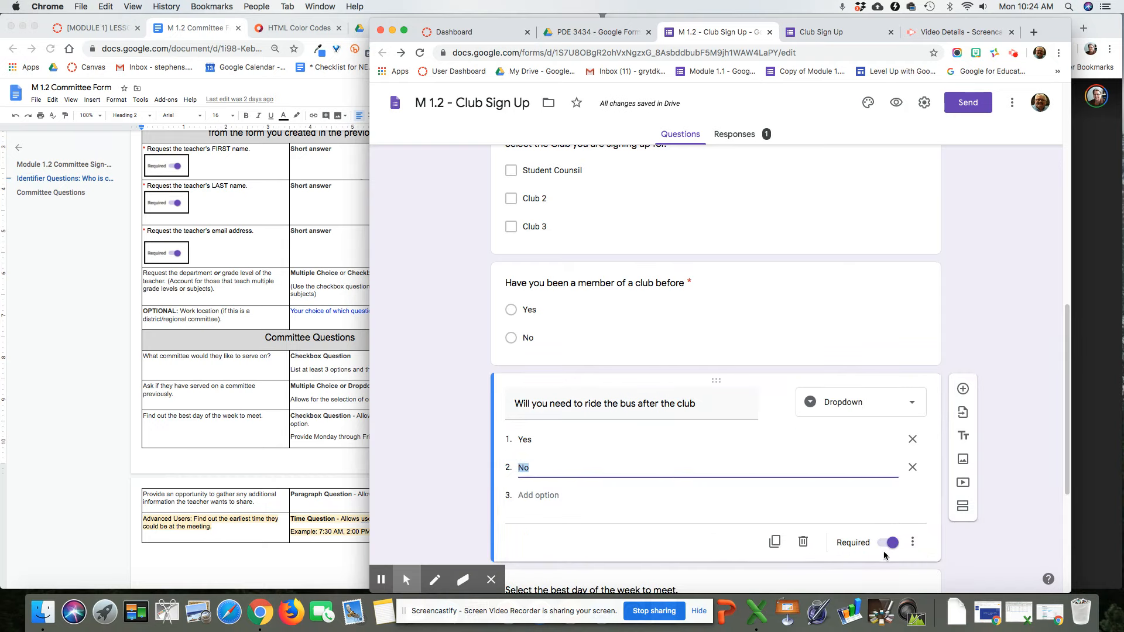
left_click(783, 339)
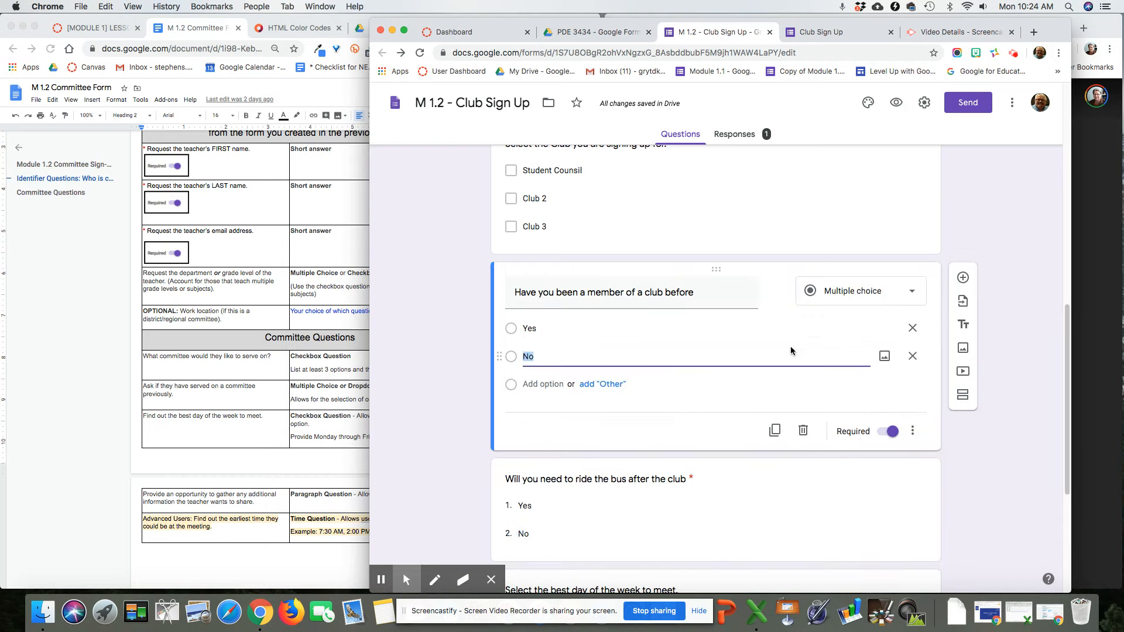
left_click(883, 433)
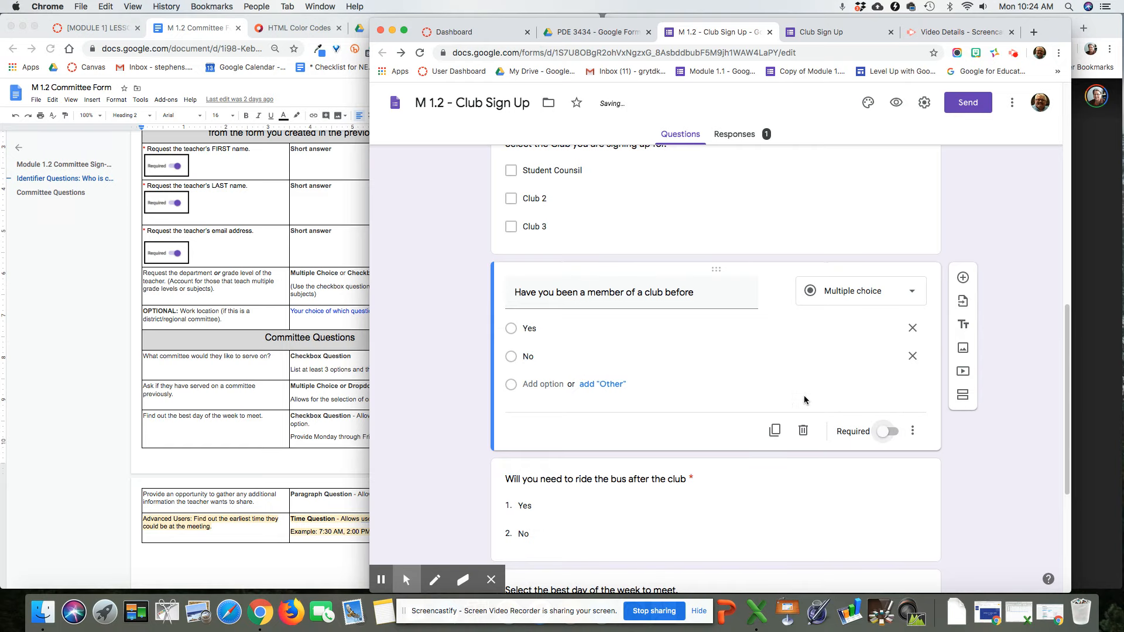
scroll(783, 384, "up", 3)
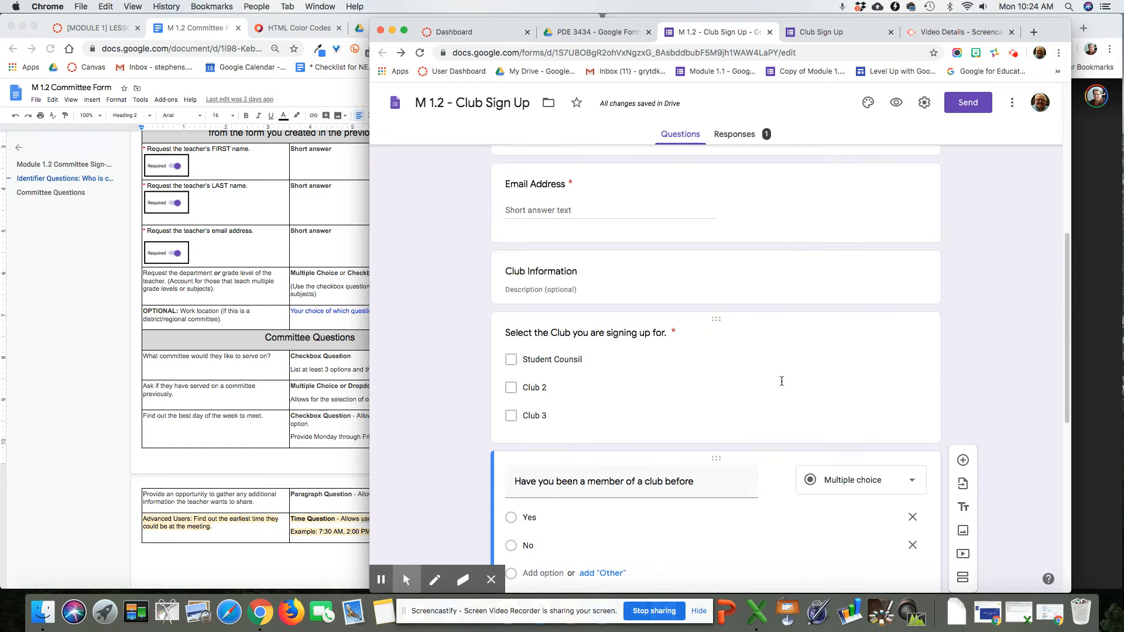
scroll(782, 381, "up", 2)
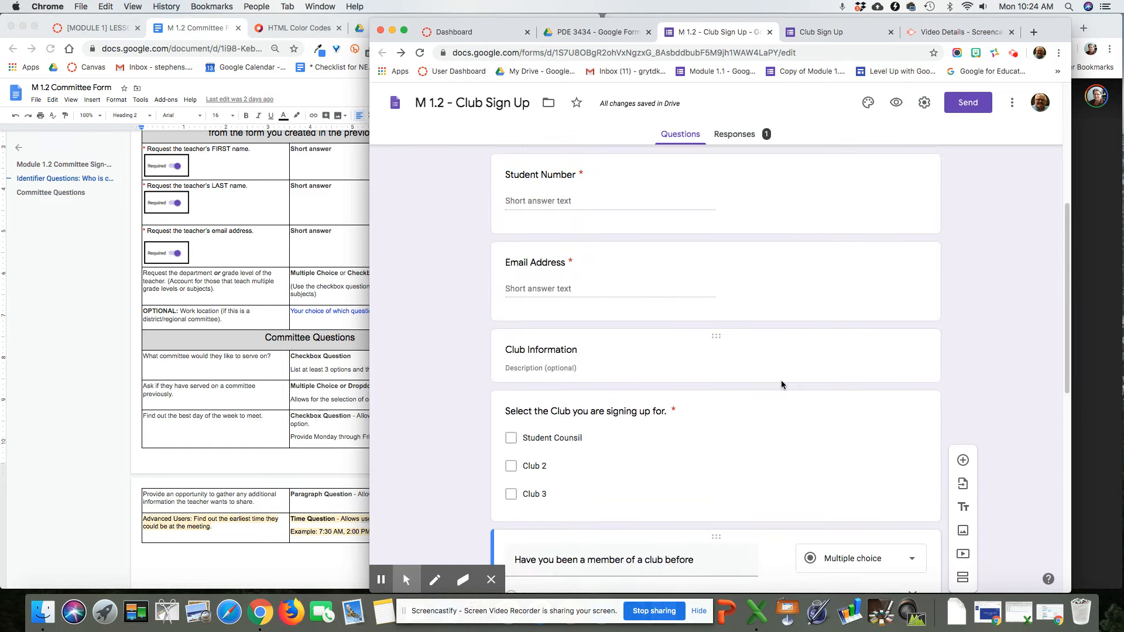
scroll(781, 381, "down", 2)
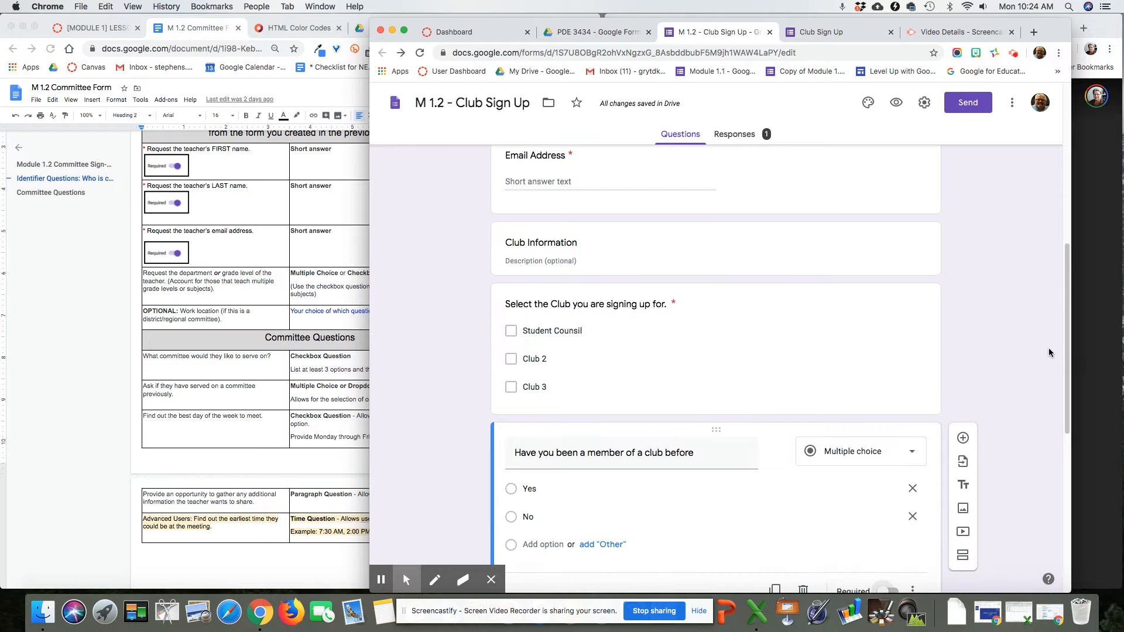
scroll(1012, 349, "down", 3)
scroll(1011, 349, "down", 3)
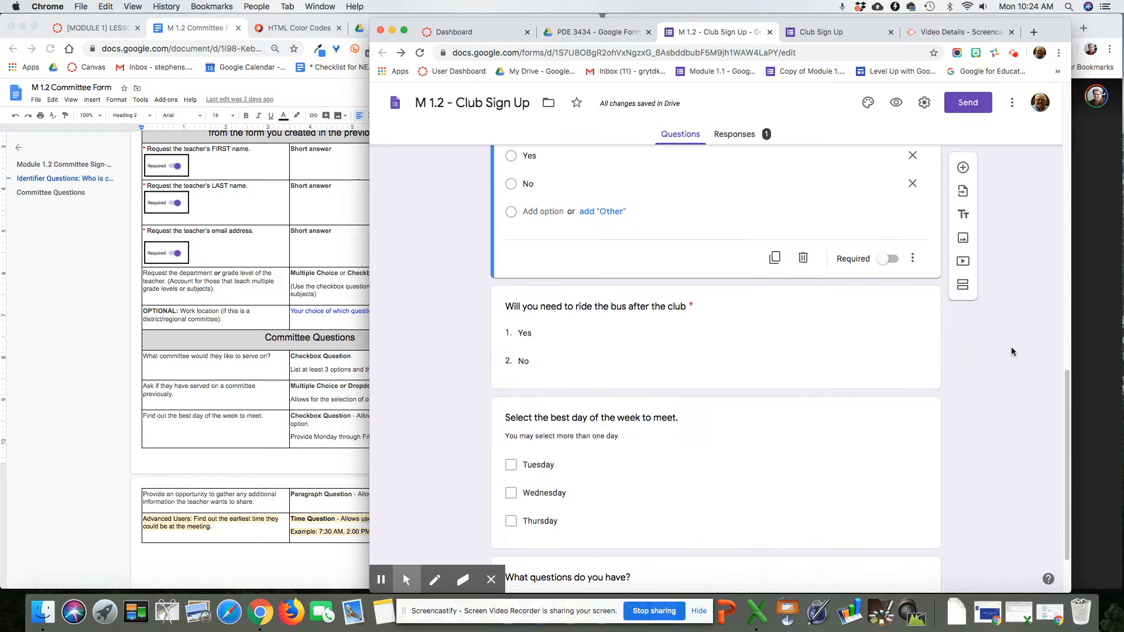
scroll(1012, 349, "down", 2)
scroll(1011, 347, "up", 6)
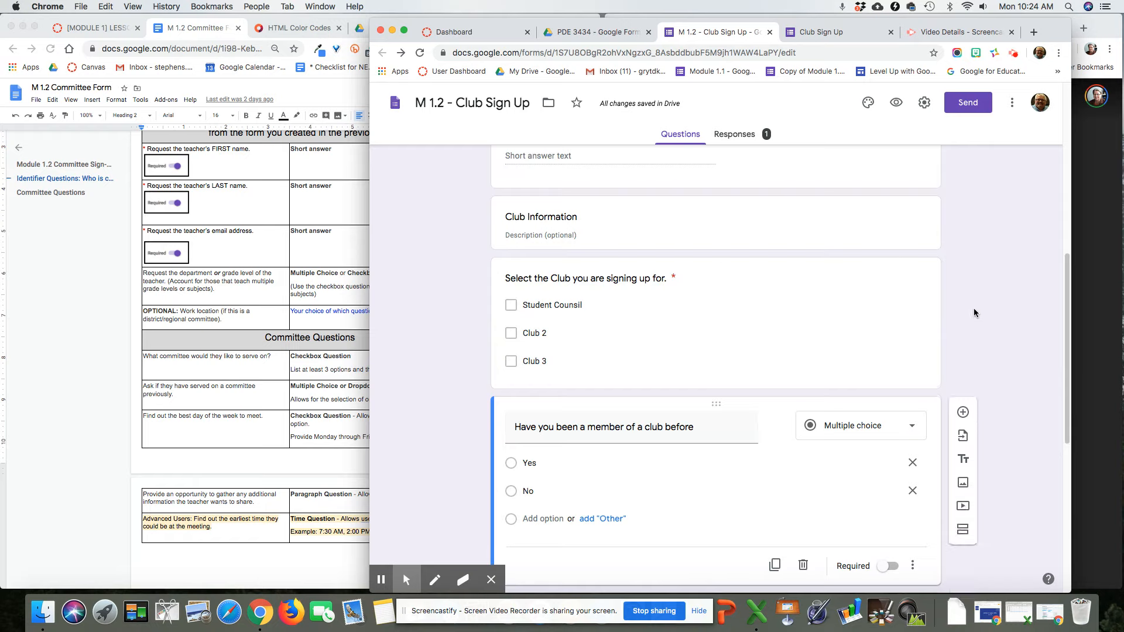
Step: In the preview, enter the second respondent's names, a student number and an email address
left_click(896, 104)
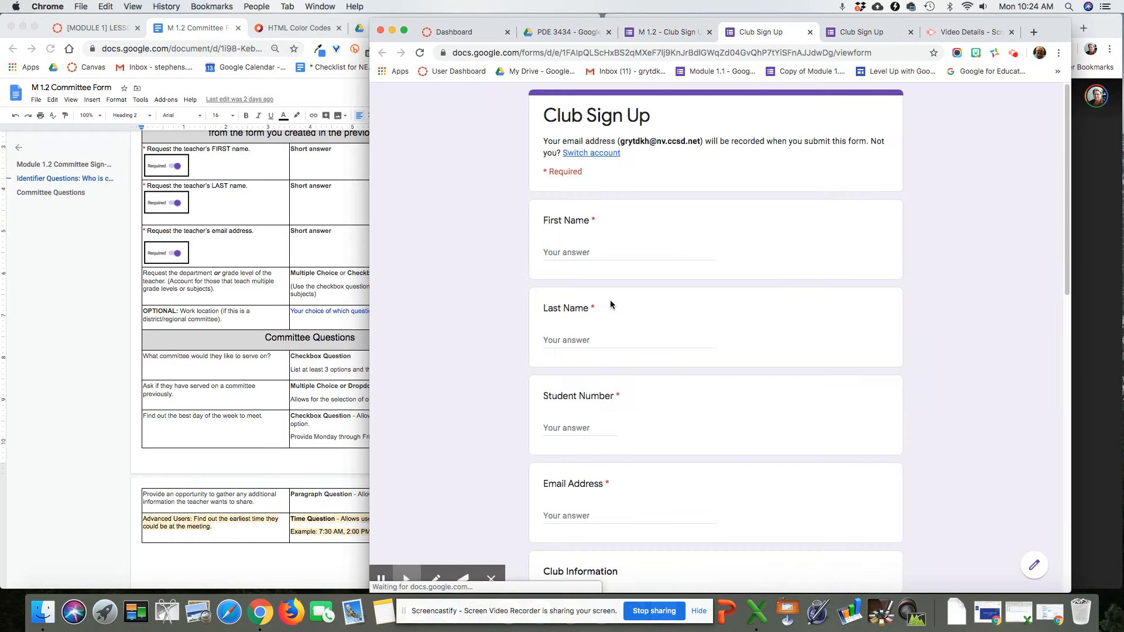
left_click(589, 253)
type("S")
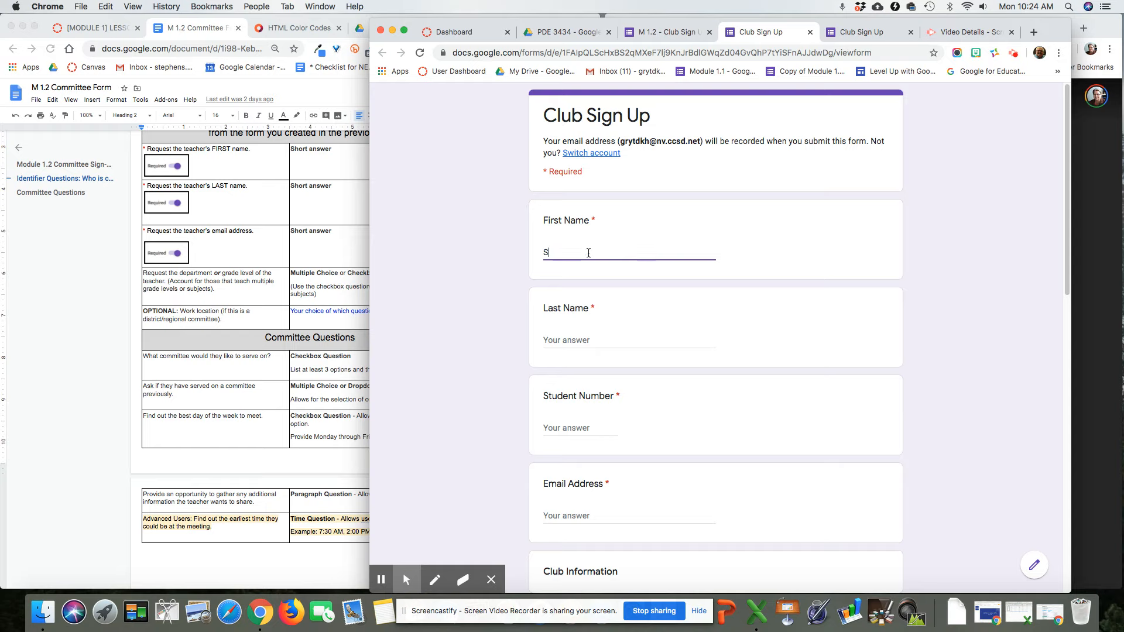
type("tudent 2")
key("Tab")
type("Stu")
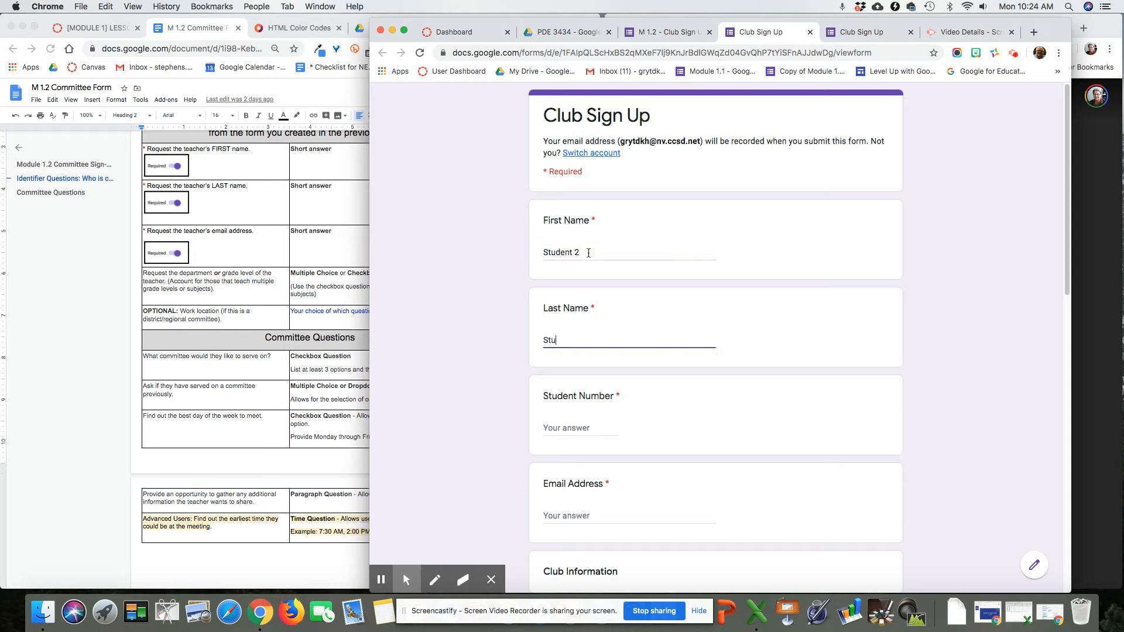
type("dent2")
left_click(578, 431)
type("334433")
left_click(589, 518)
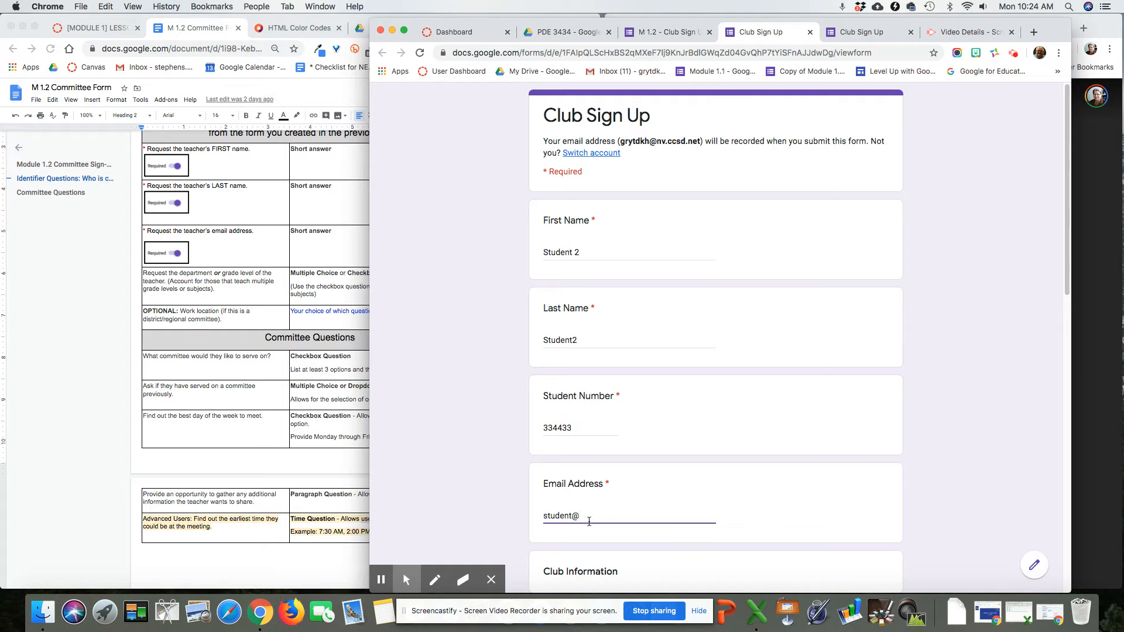
scroll(589, 521, "down", 3)
type("t")
scroll(637, 540, "down", 3)
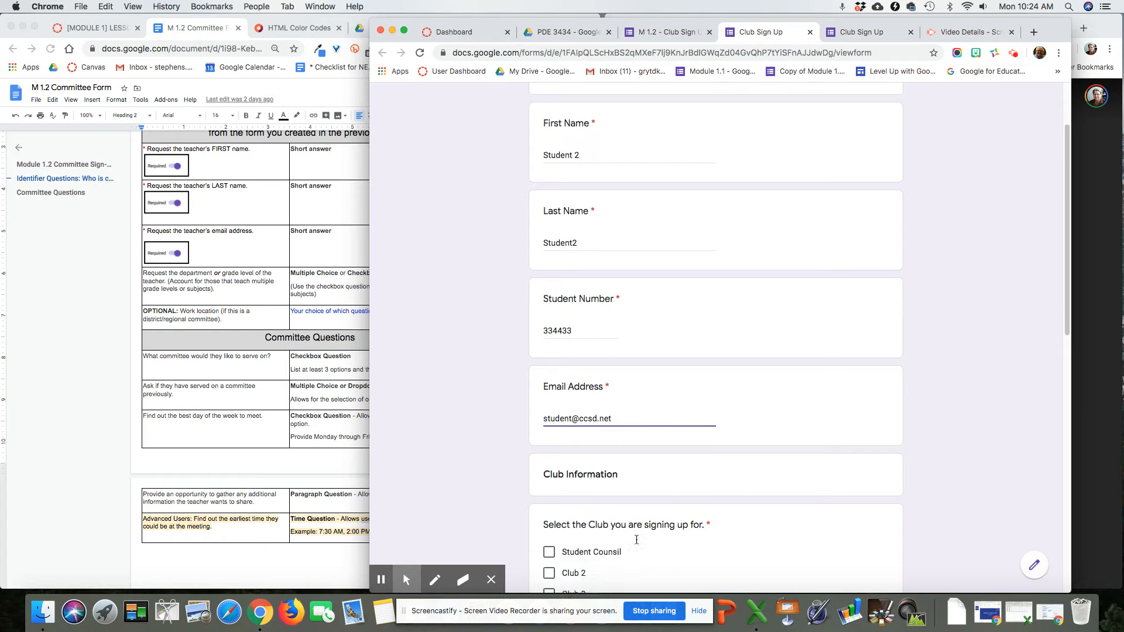
Step: Choose Club 3, No prior membership, No bus, Tuesday and Wednesday, and submit
left_click(550, 536)
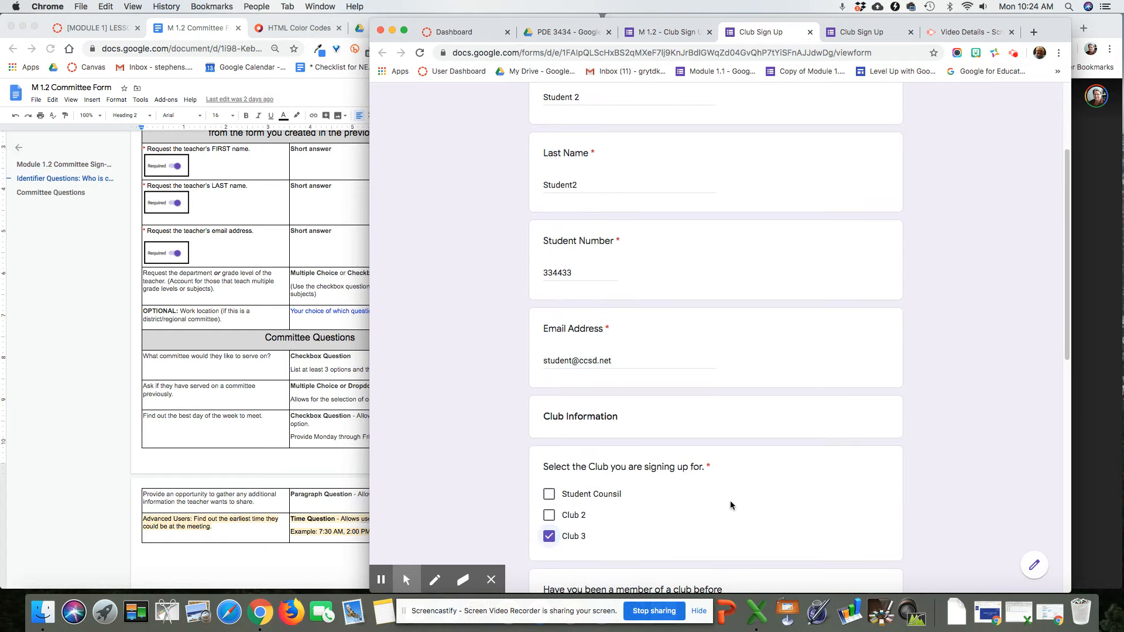
scroll(769, 485, "down", 5)
scroll(770, 487, "down", 1)
left_click(550, 447)
left_click(627, 534)
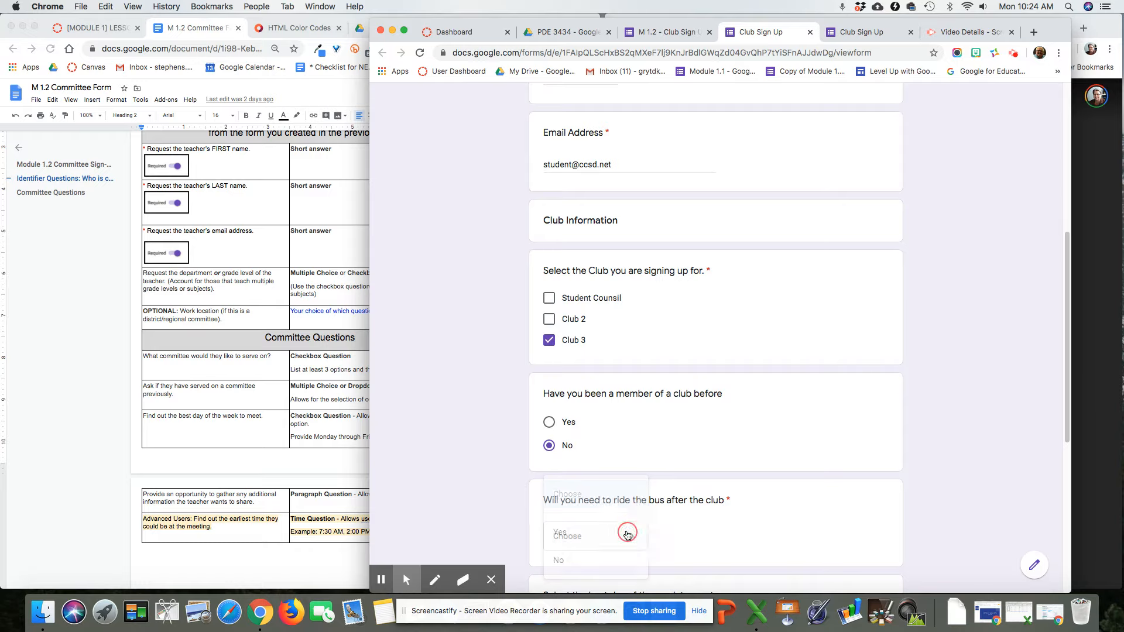
left_click(583, 557)
scroll(778, 498, "down", 4)
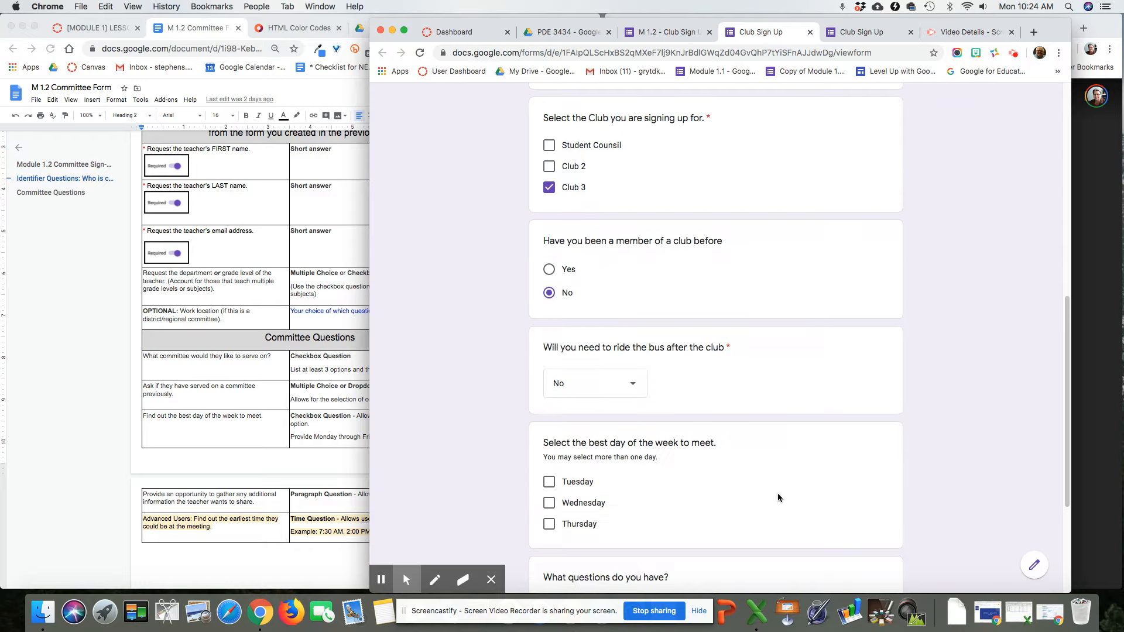
left_click(549, 483)
left_click(549, 503)
scroll(748, 491, "down", 4)
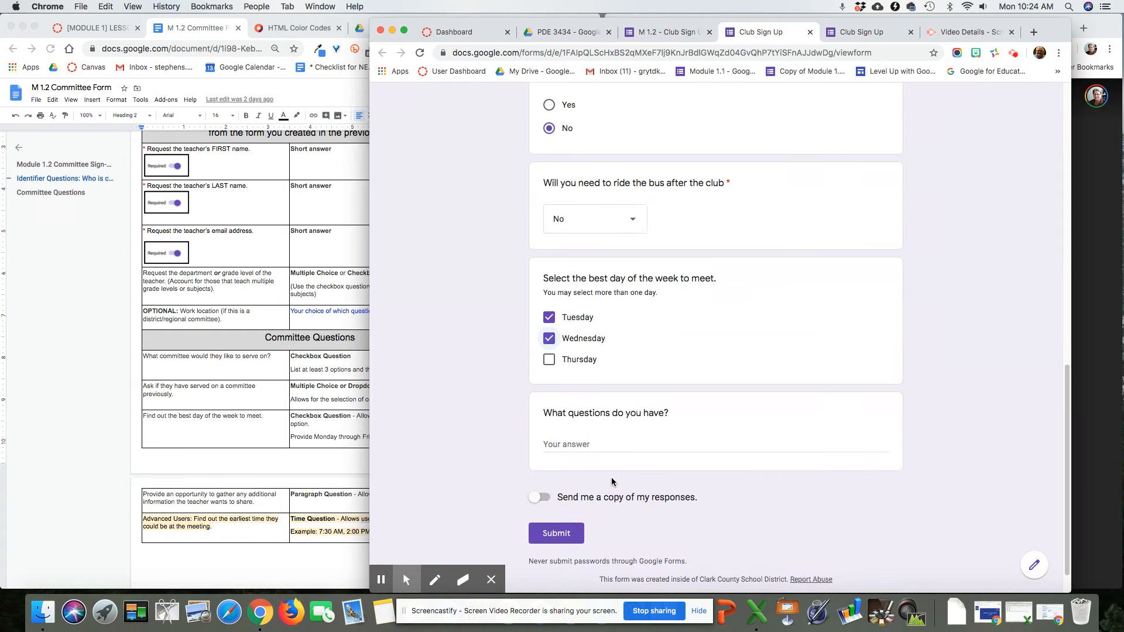
left_click(572, 536)
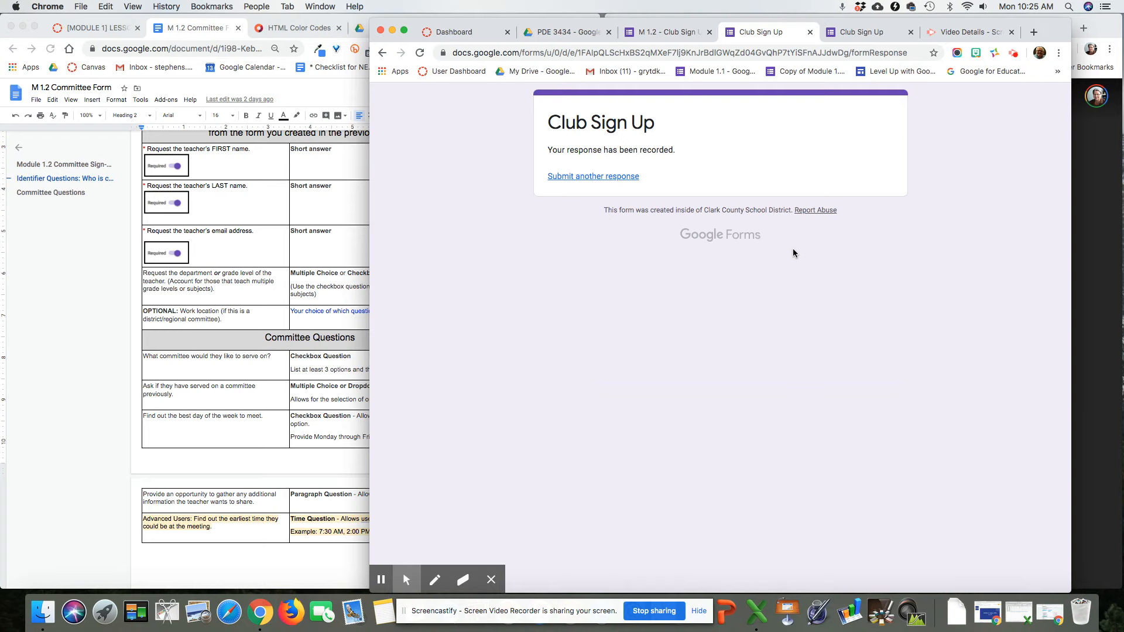
Step: Open the editor's Responses tab and scroll through the summary charts of the 2 responses
left_click(666, 33)
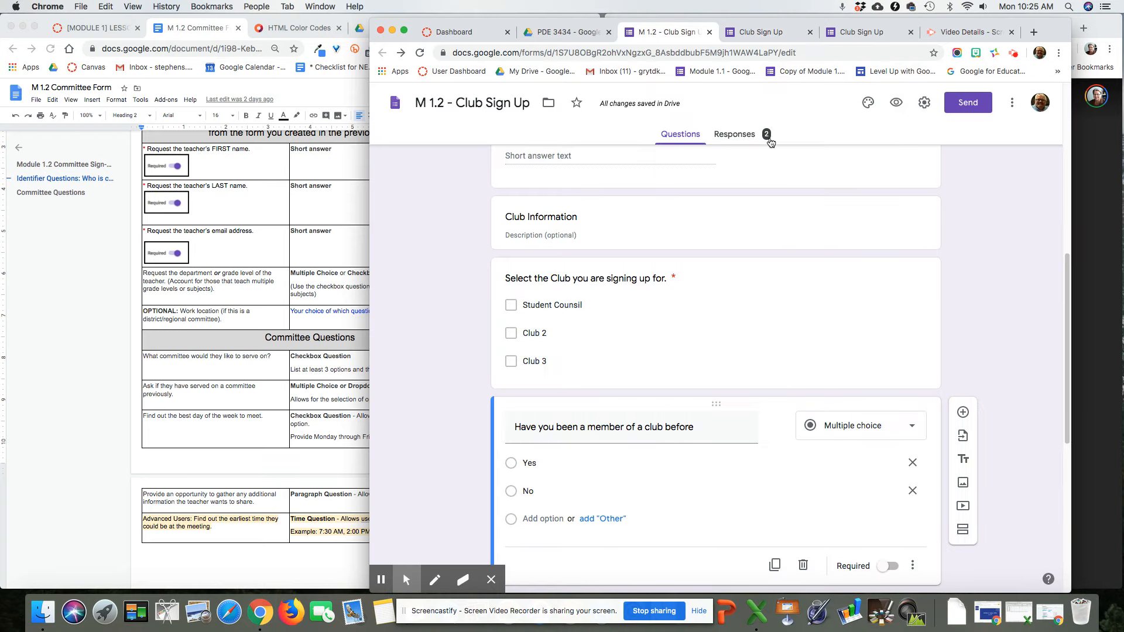
left_click(735, 136)
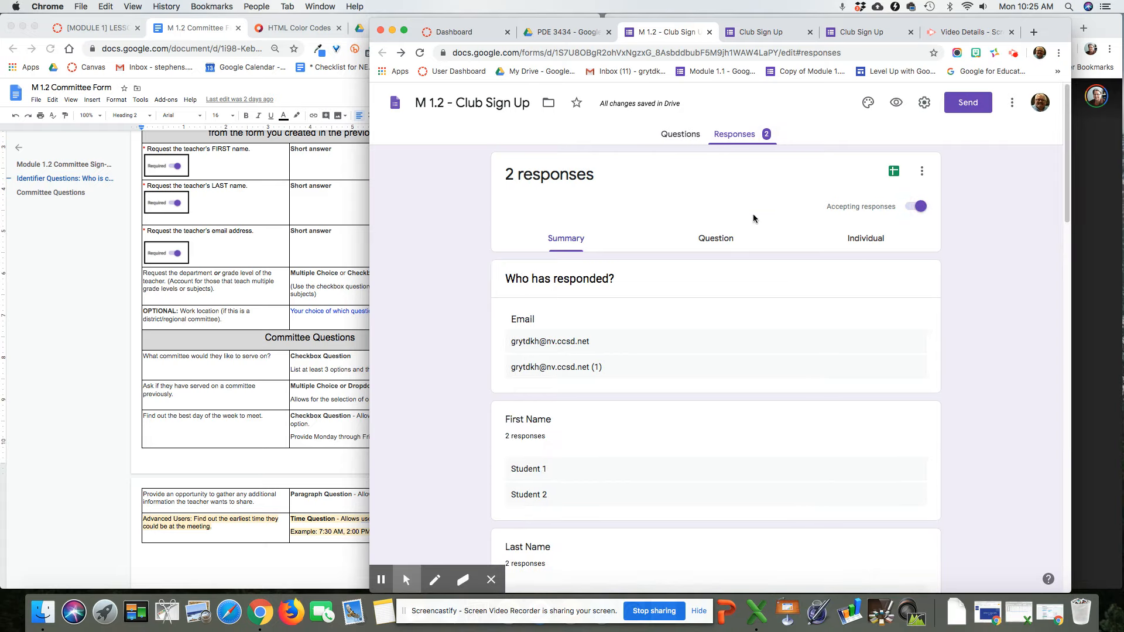
scroll(757, 295, "down", 2)
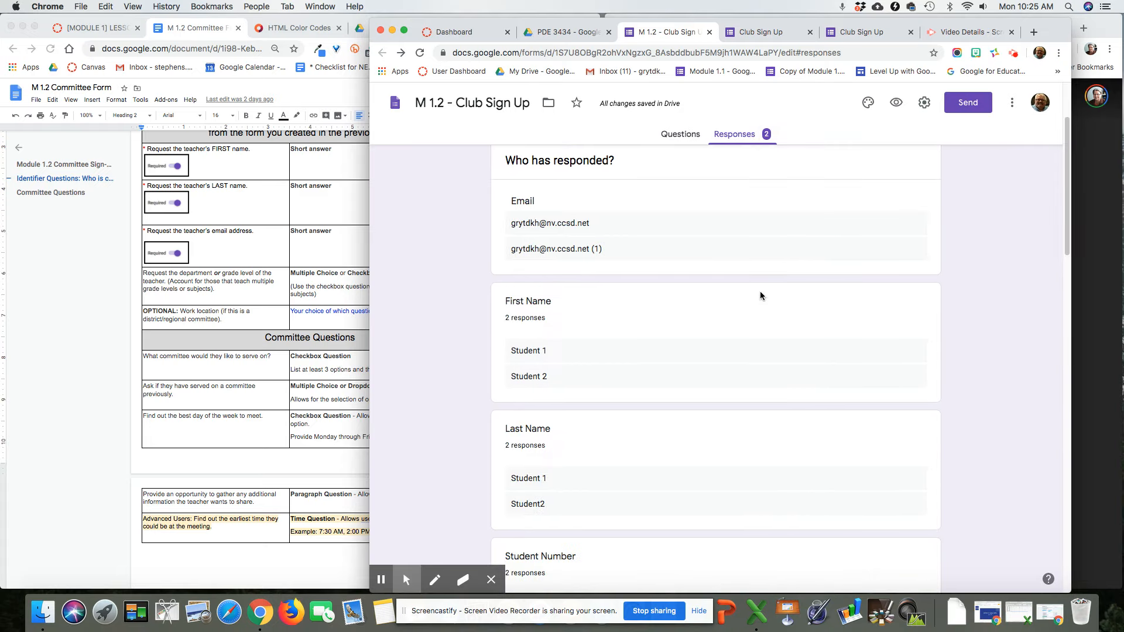
scroll(760, 295, "down", 8)
scroll(760, 296, "down", 15)
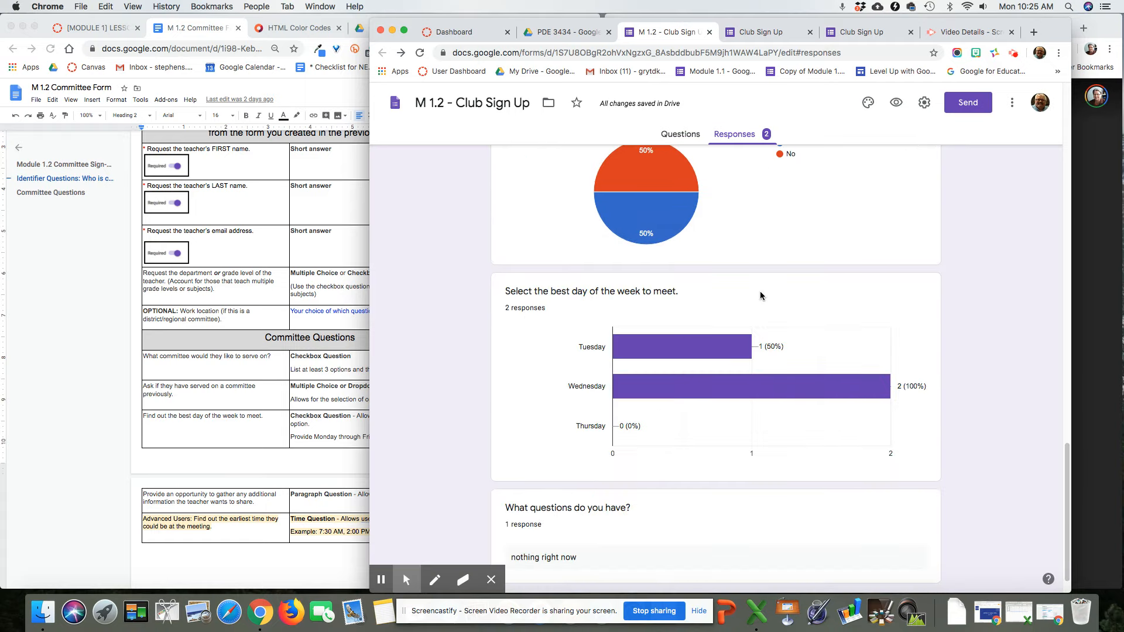
scroll(760, 291, "up", 20)
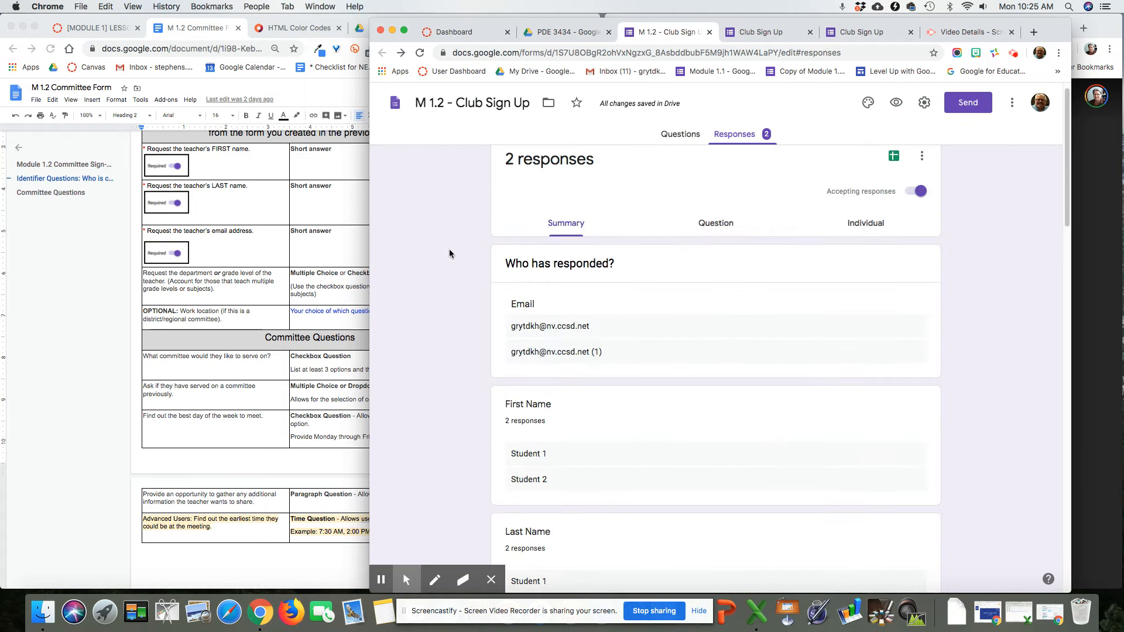
scroll(767, 354, "down", 5)
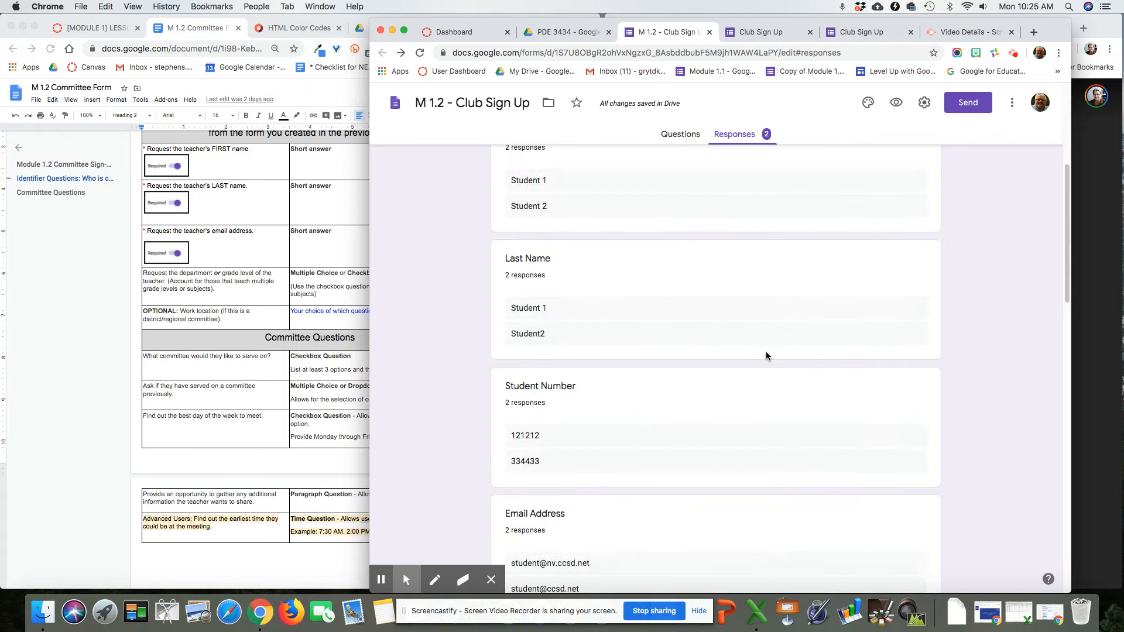
scroll(766, 354, "down", 12)
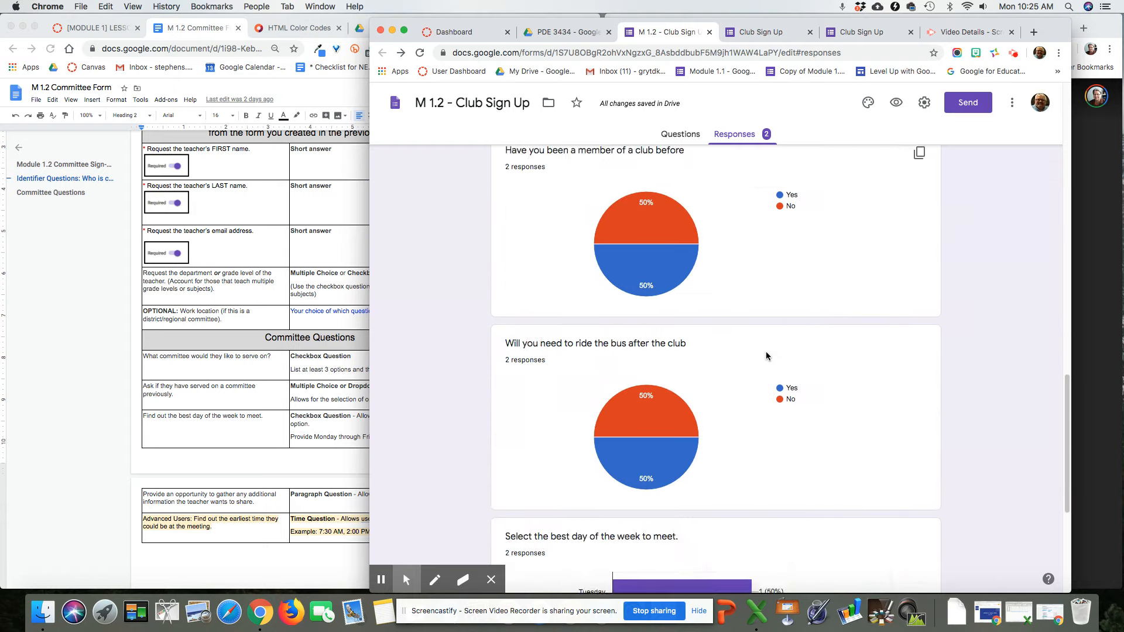
scroll(766, 355, "down", 4)
scroll(766, 354, "up", 20)
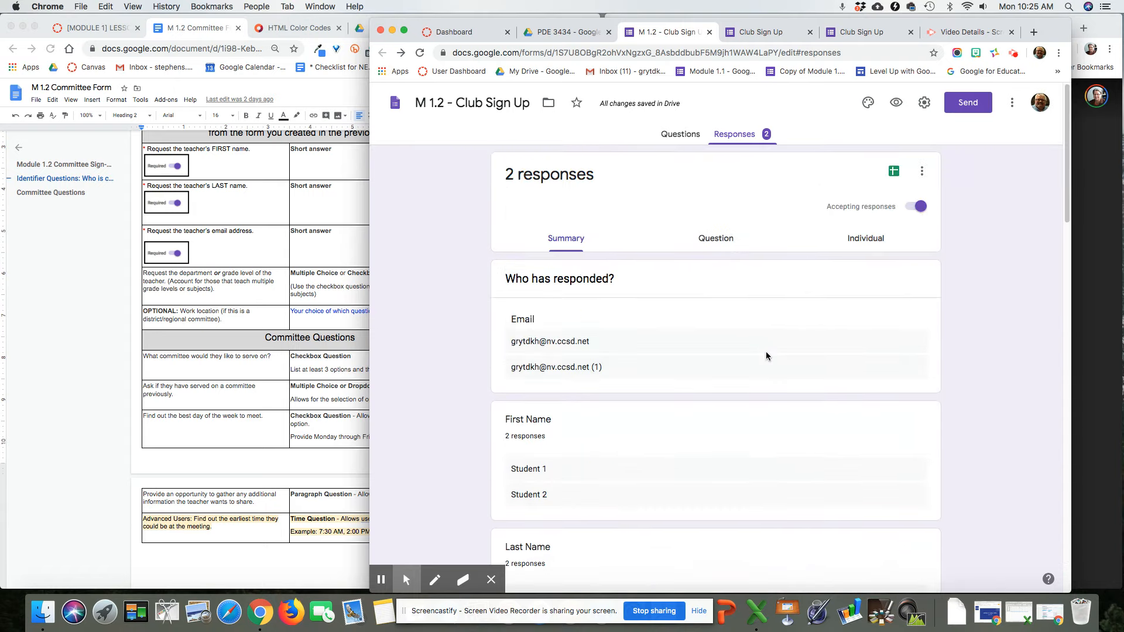
Step: Show responses by question for the bus question, with one Yes and one No
left_click(720, 244)
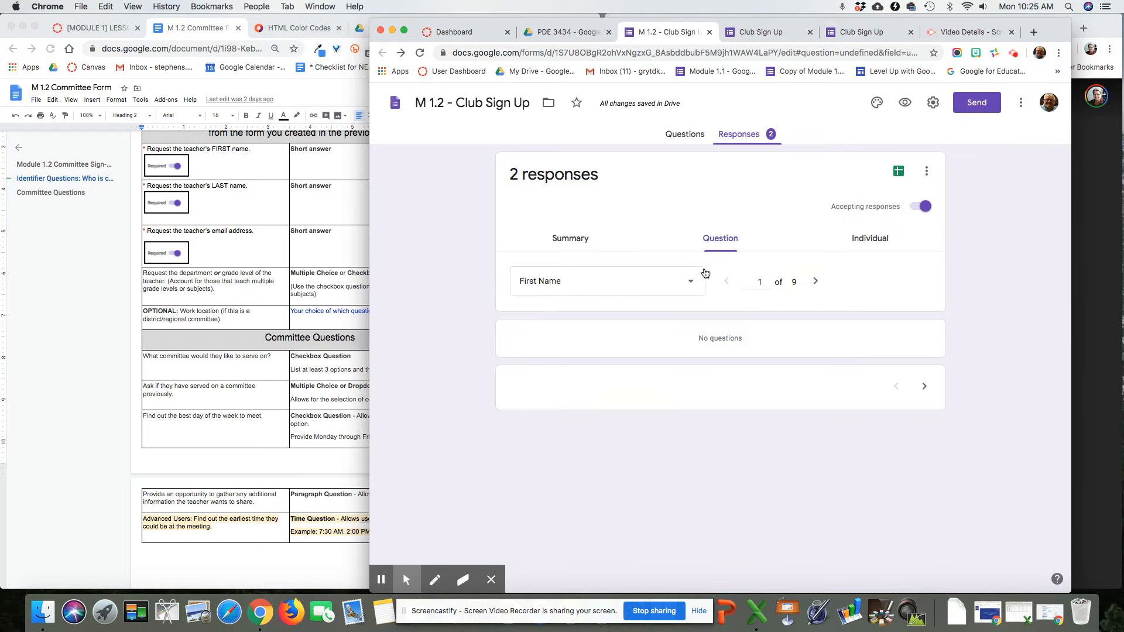
left_click(692, 283)
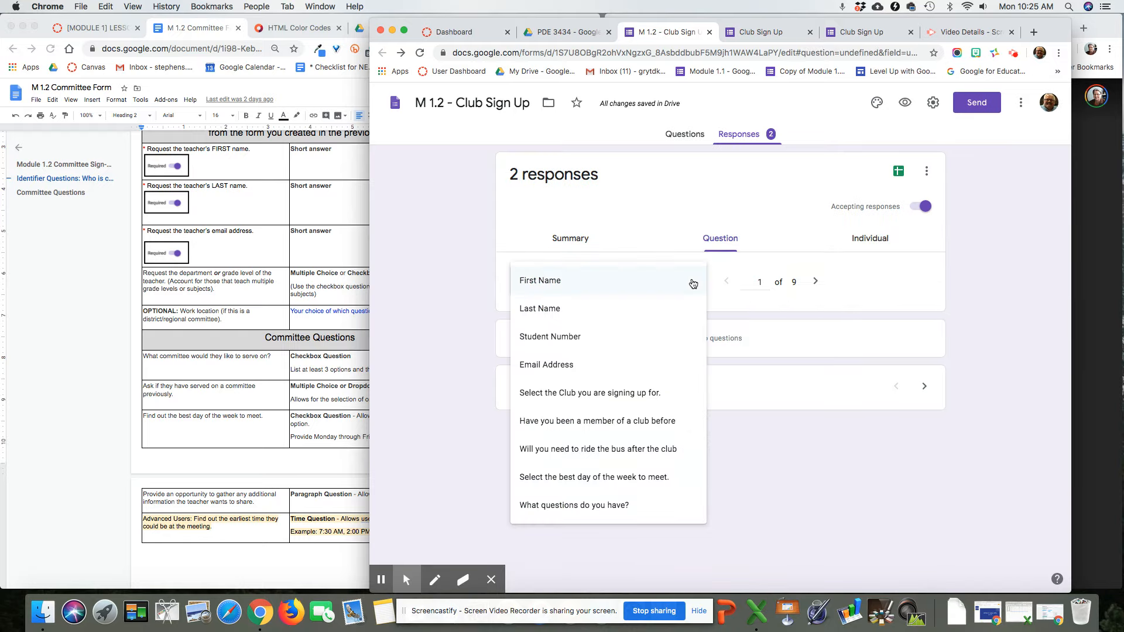
left_click(666, 441)
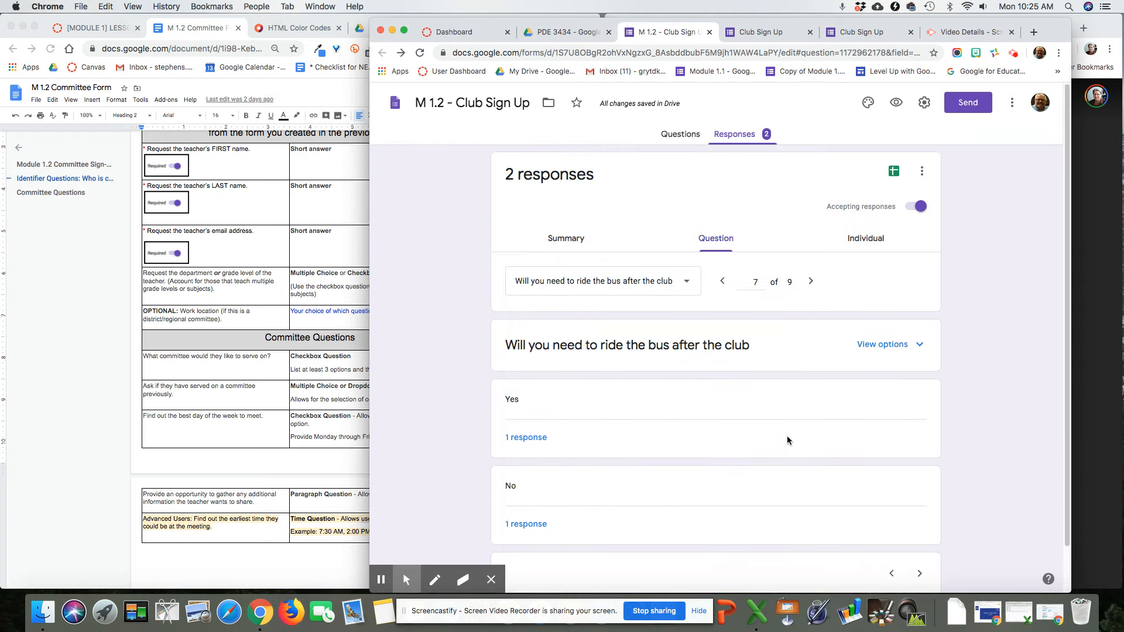
Step: Review individual response 2, then return through Summary to the per-question view
left_click(874, 241)
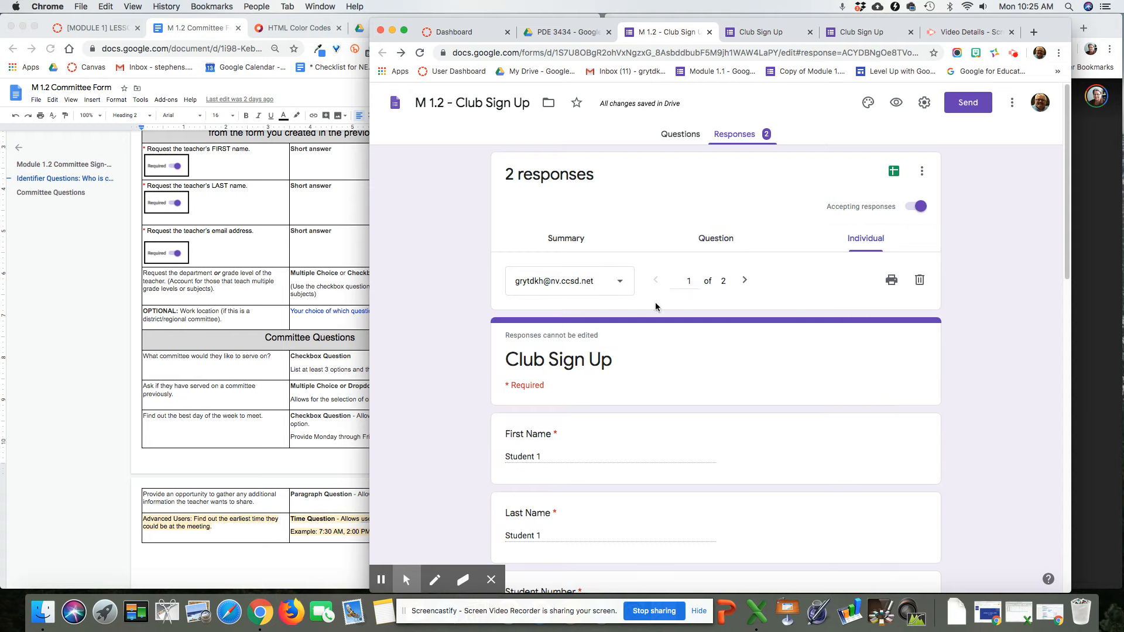
left_click(615, 284)
left_click(604, 309)
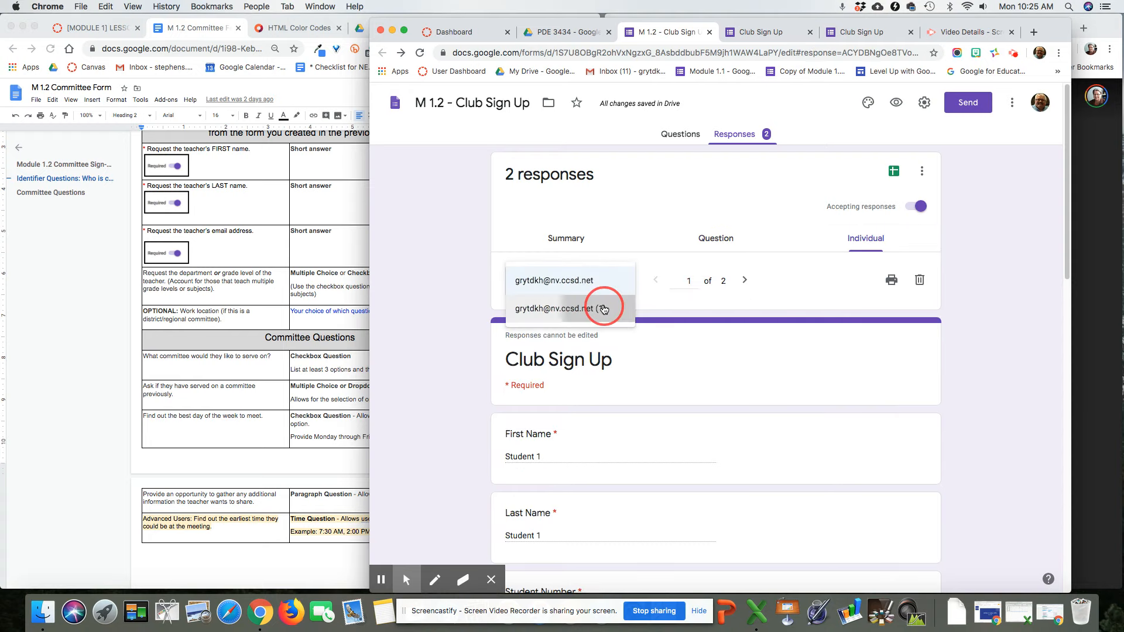
scroll(808, 365, "down", 15)
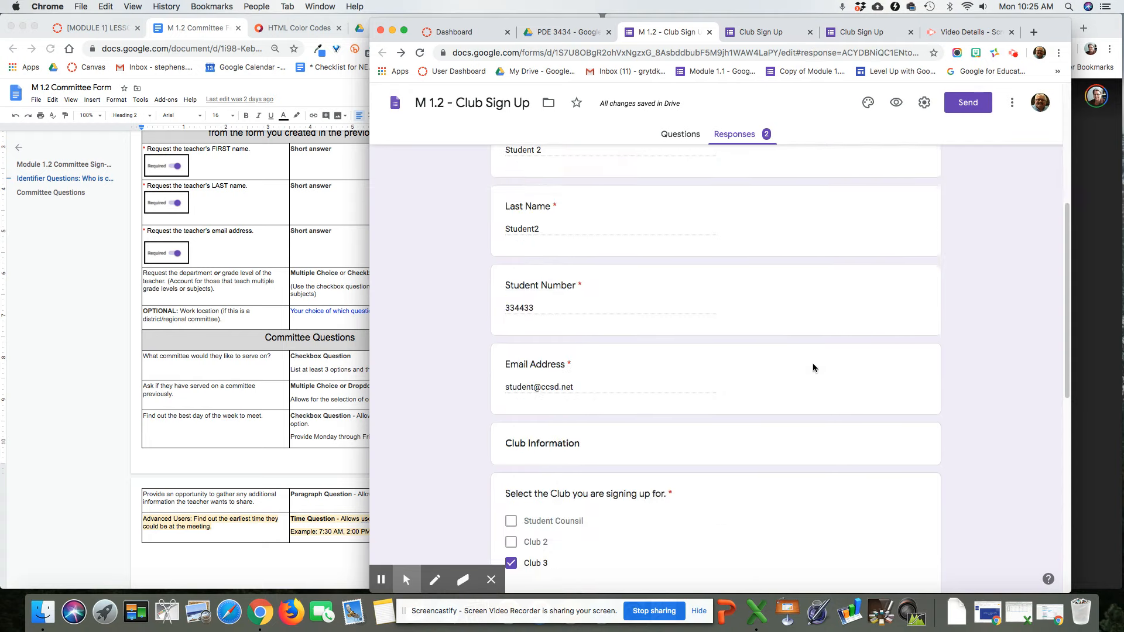
scroll(813, 368, "up", 15)
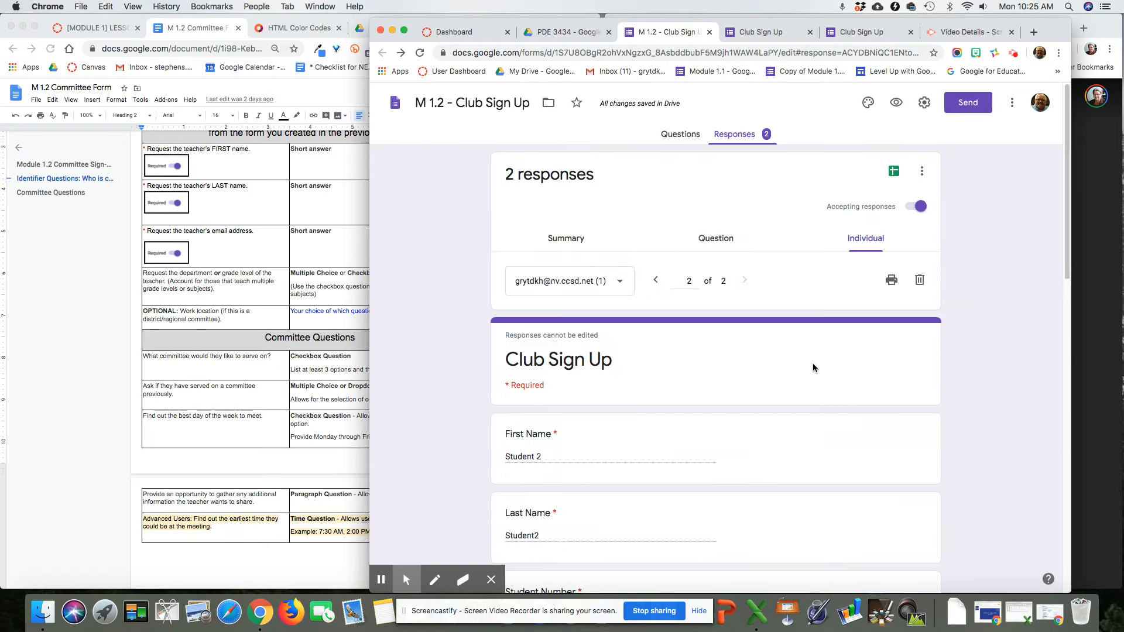
left_click(572, 238)
left_click(728, 246)
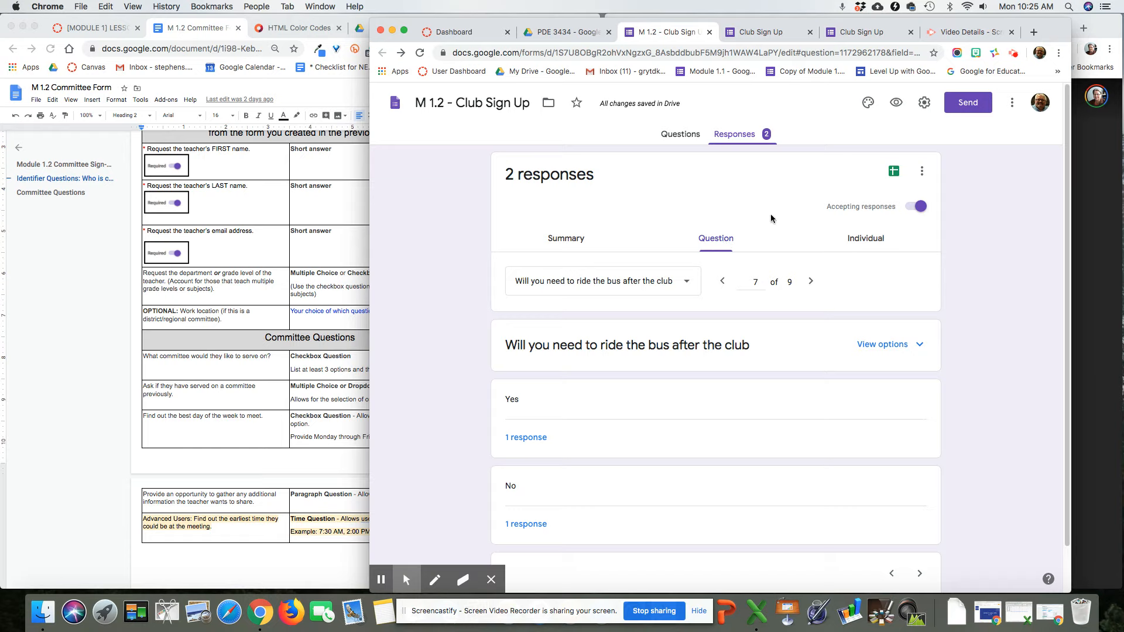
left_click(602, 200)
Step: Bring the M 1.2 Committee Form assignment document in Google Docs in front of the responses
left_click(279, 376)
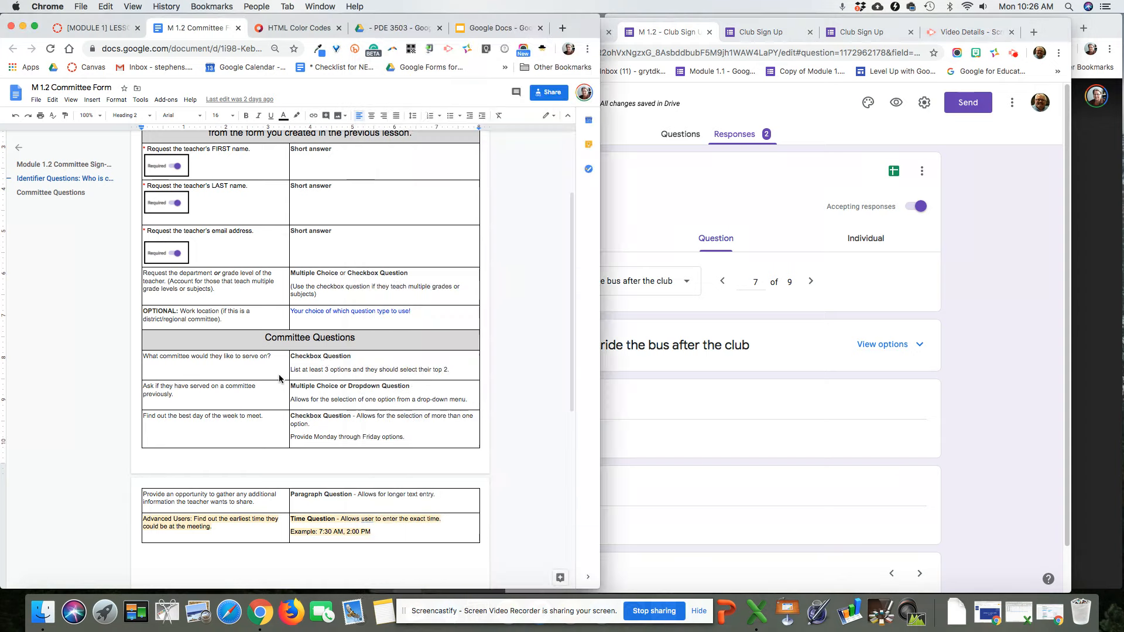